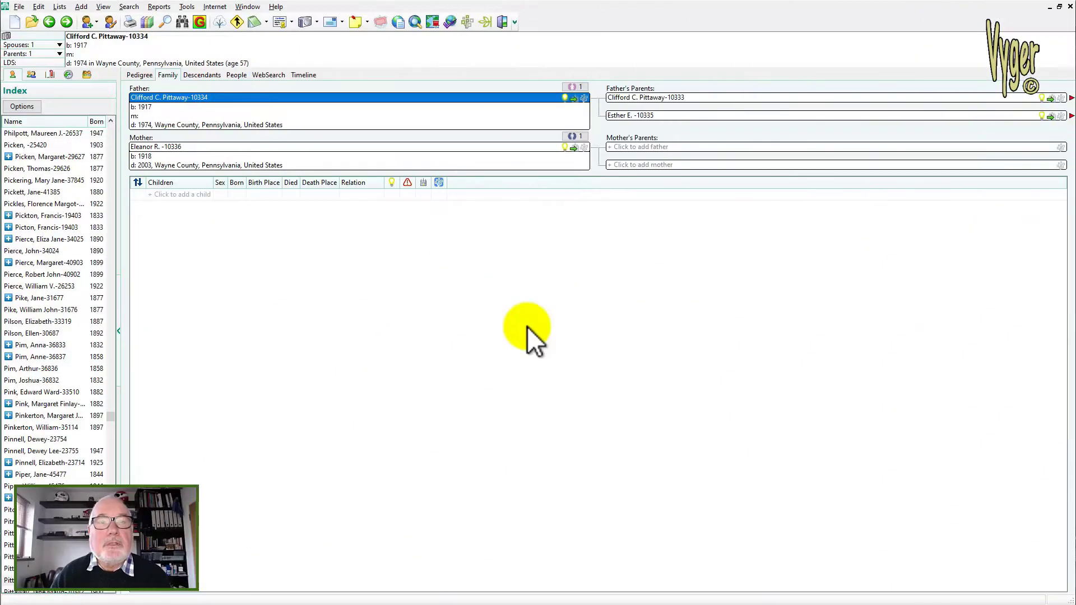
Open the Who Was There List report settings through Reports > Create a Report.
click(159, 7)
click(192, 107)
drag(716, 245, 731, 352)
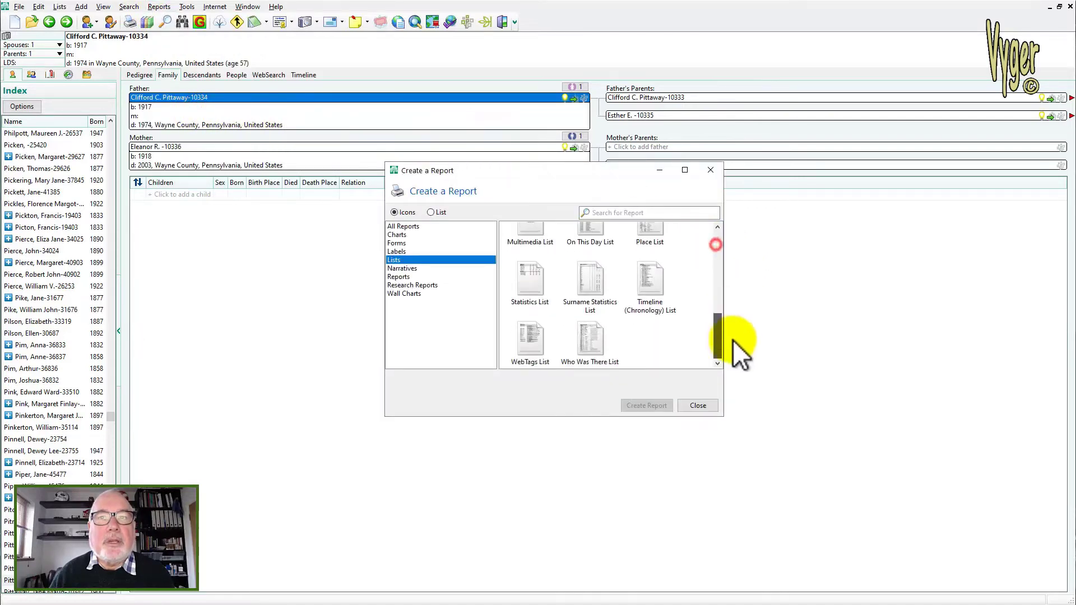
click(593, 346)
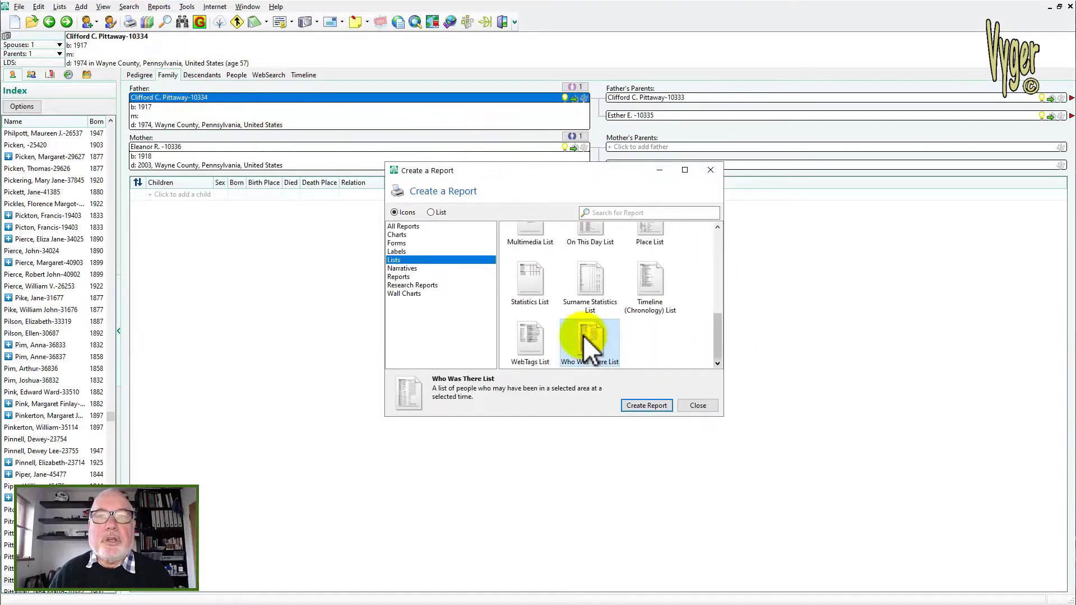
click(646, 406)
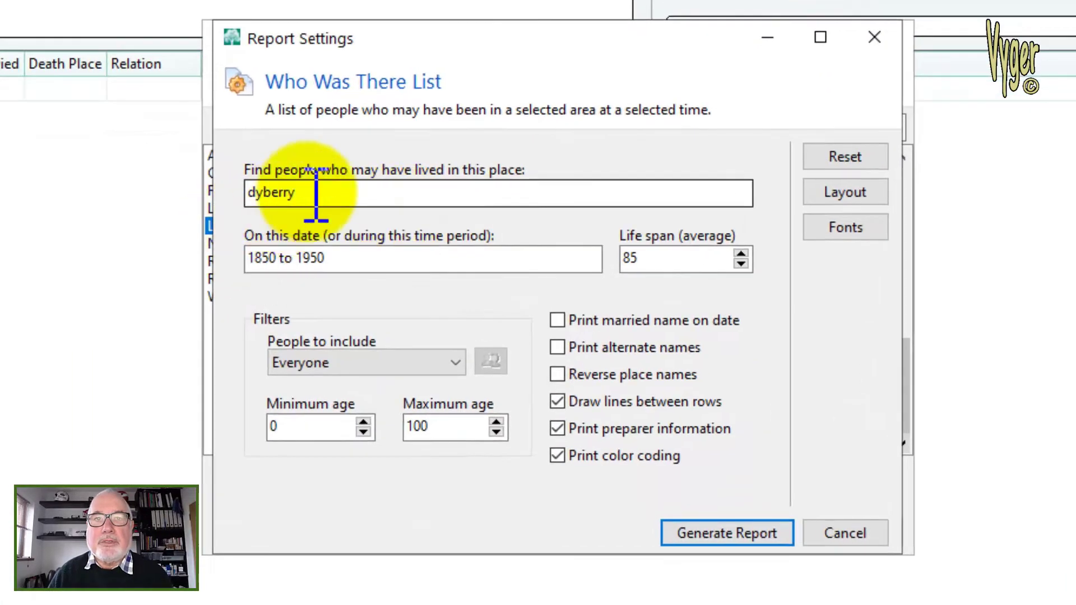
Set the place to dyberry and dates 1850 to 1950, then bring up the stopwatch.
double_click(312, 194)
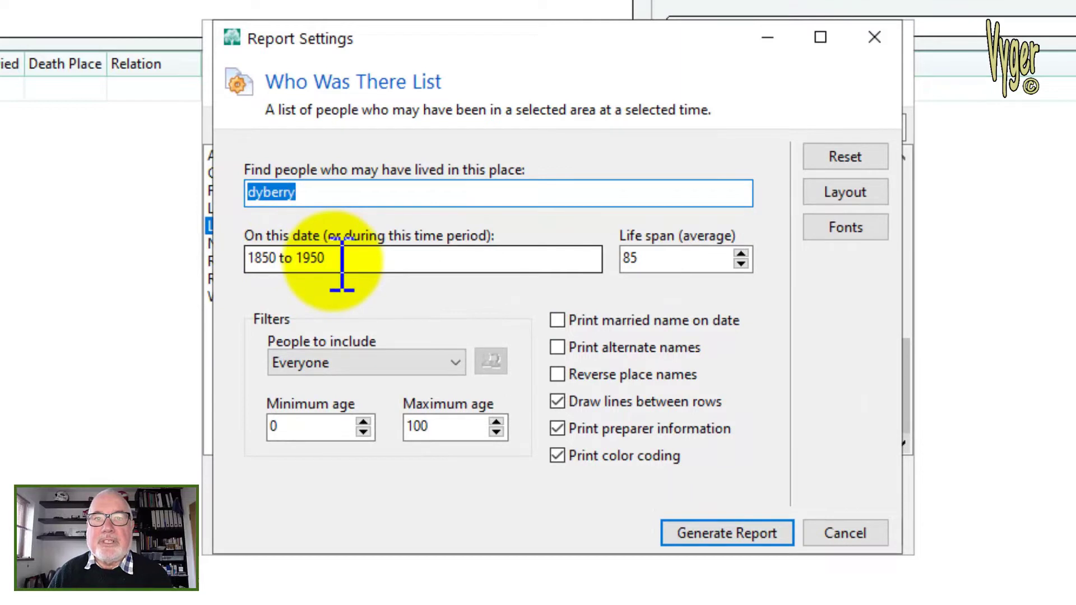
drag(337, 260, 250, 257)
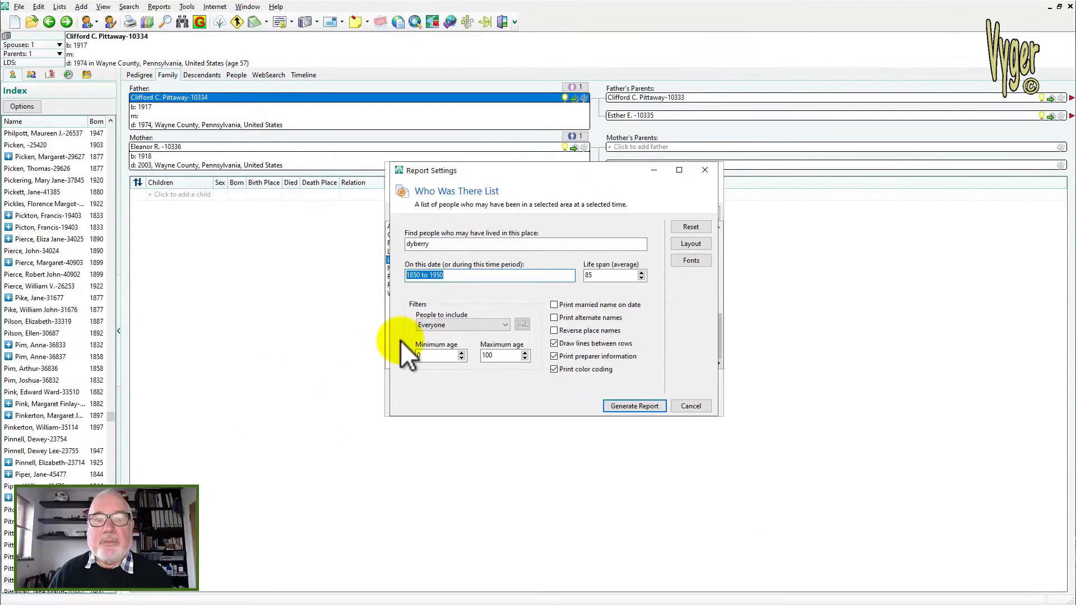
click(532, 167)
drag(557, 315, 535, 337)
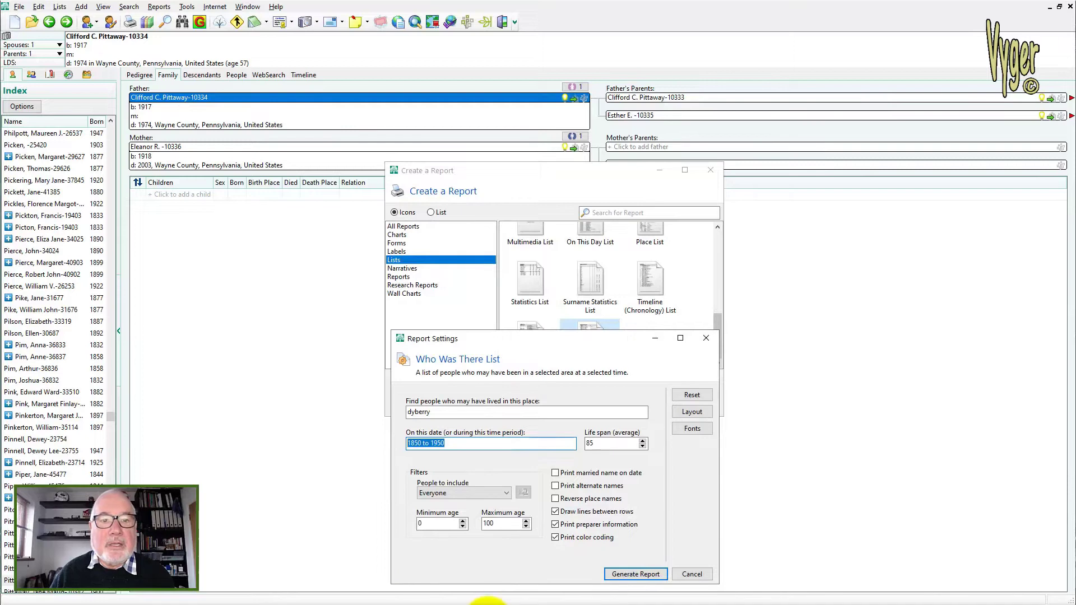
click(504, 599)
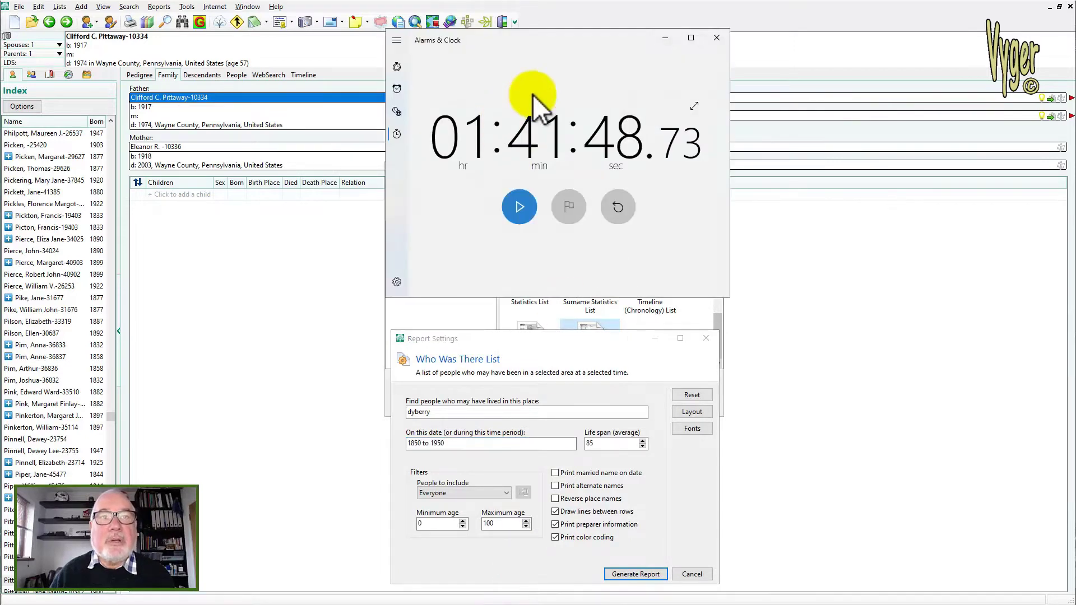
Generate the Who Was There List report and time it with a stopwatch reset to zero.
click(637, 575)
click(504, 598)
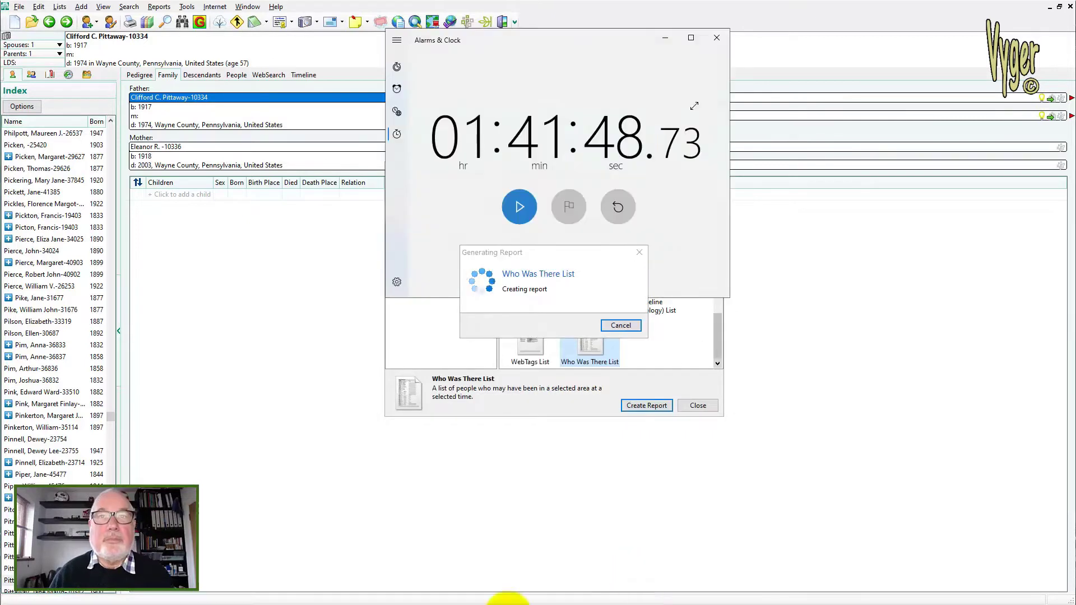
click(615, 207)
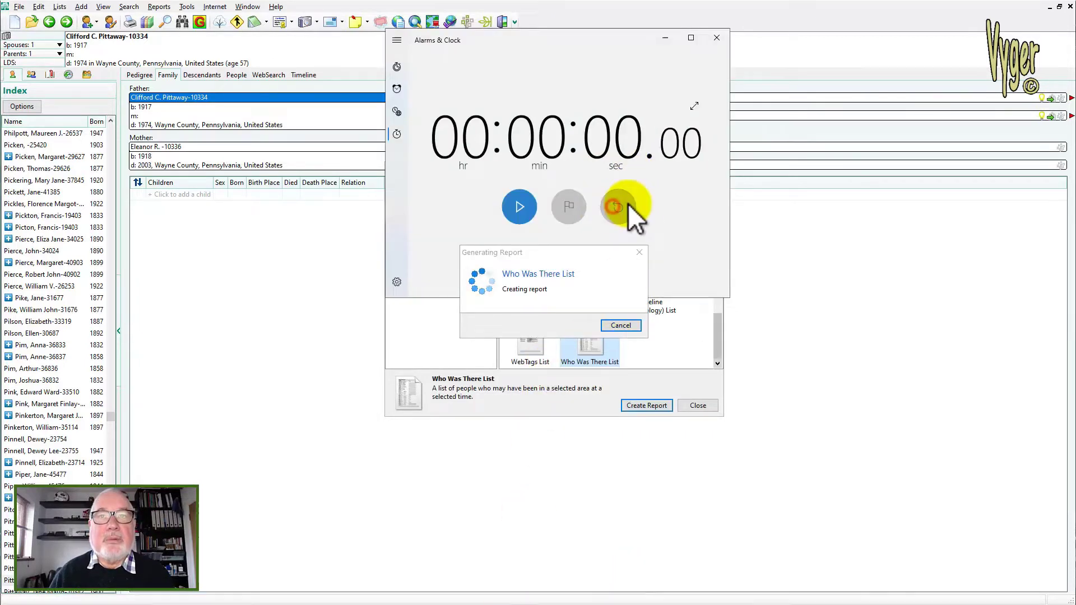
click(520, 205)
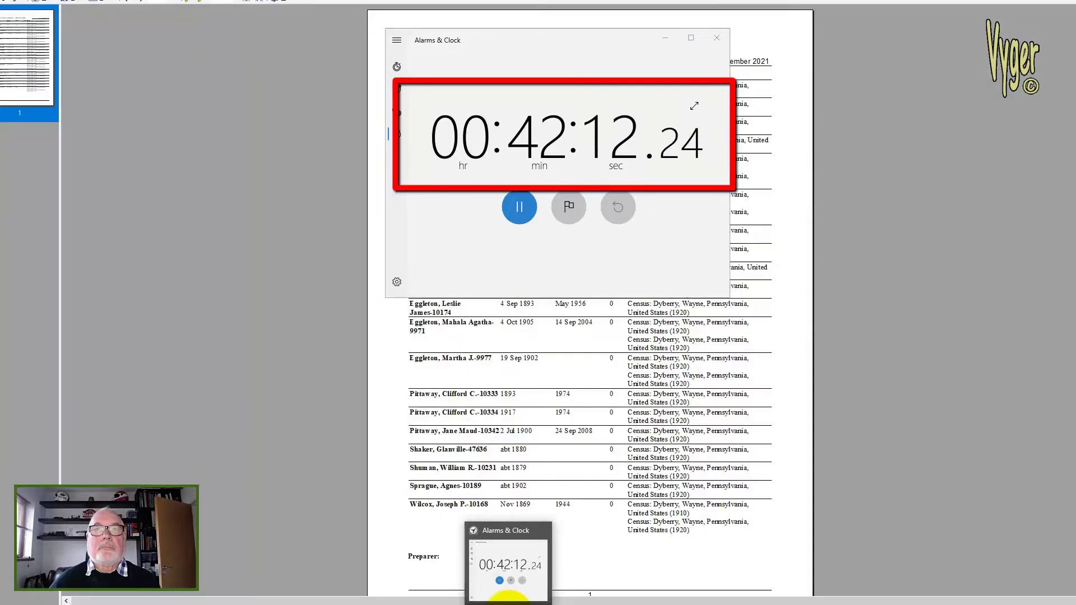
Stop the stopwatch once the report finishes and hide it to view the report.
click(509, 597)
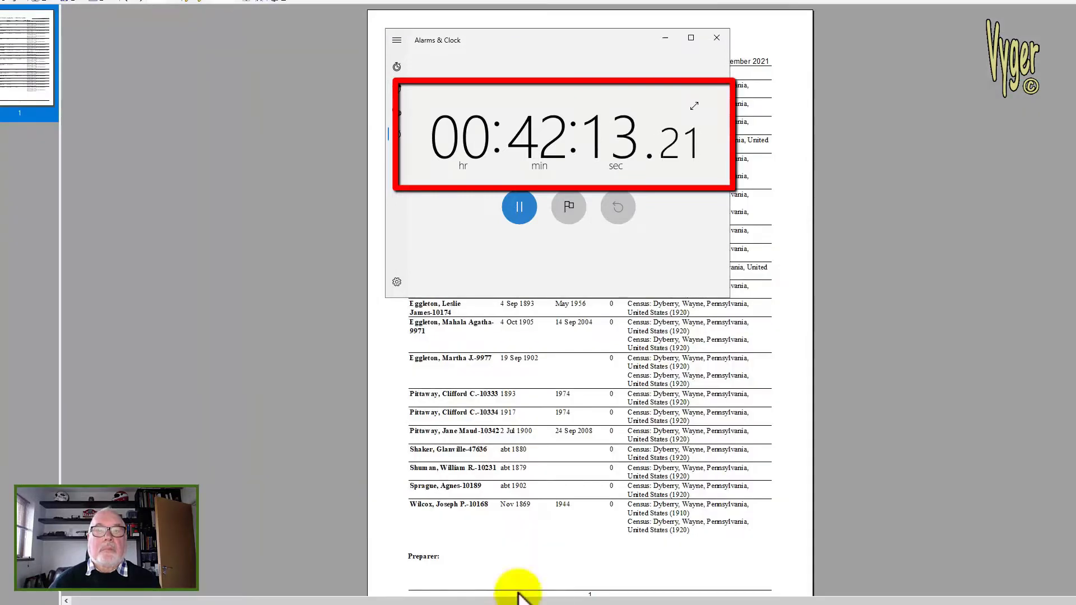
click(526, 208)
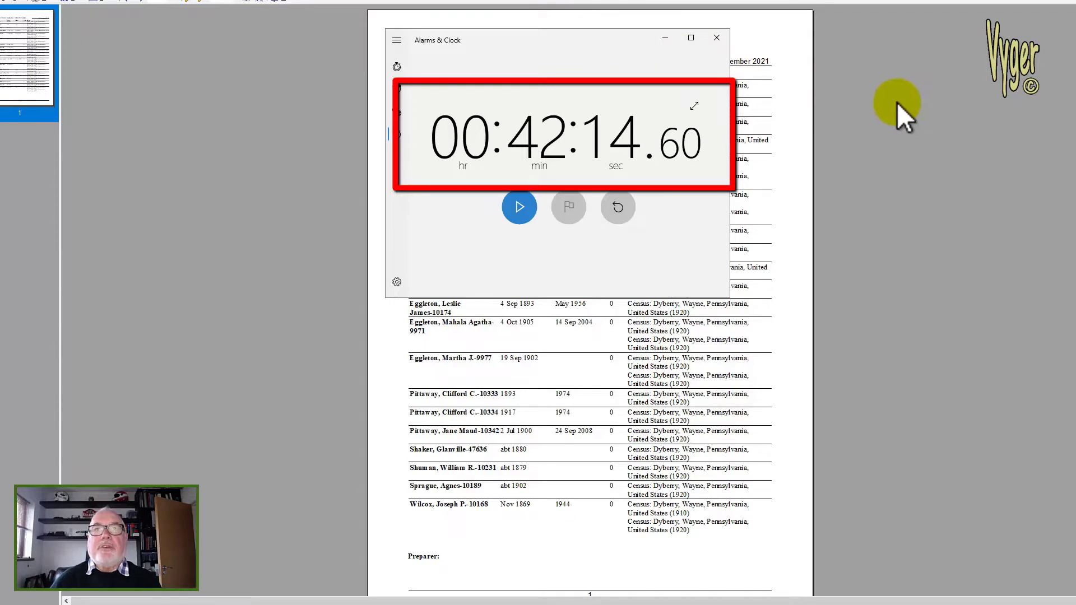
click(666, 38)
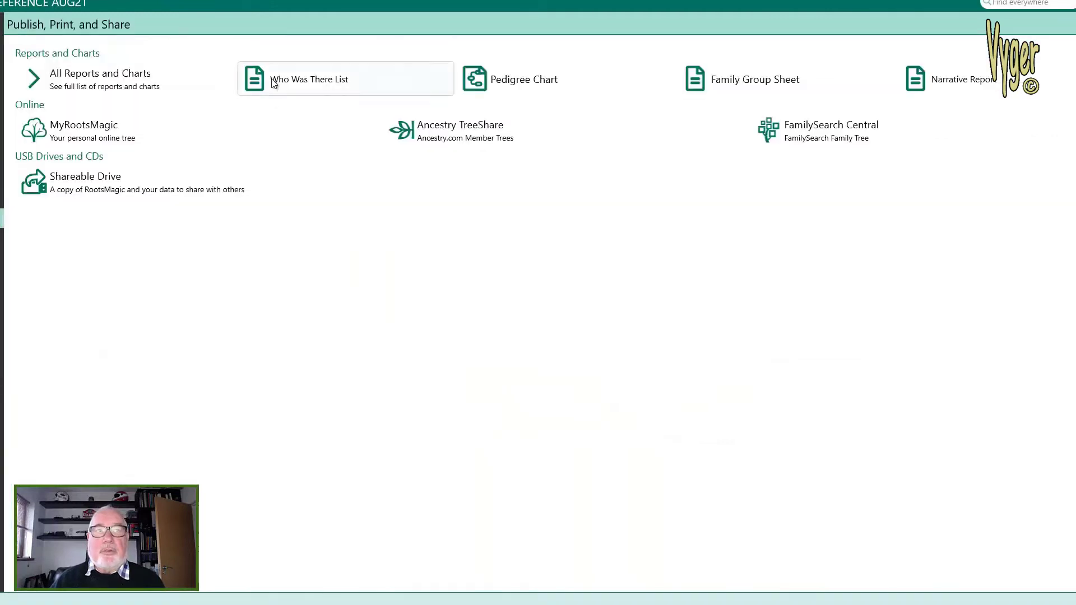
Open RootsMagic 8's Who Was There List for dyberry, 1850 to 1950, and reset the stopwatch.
click(301, 71)
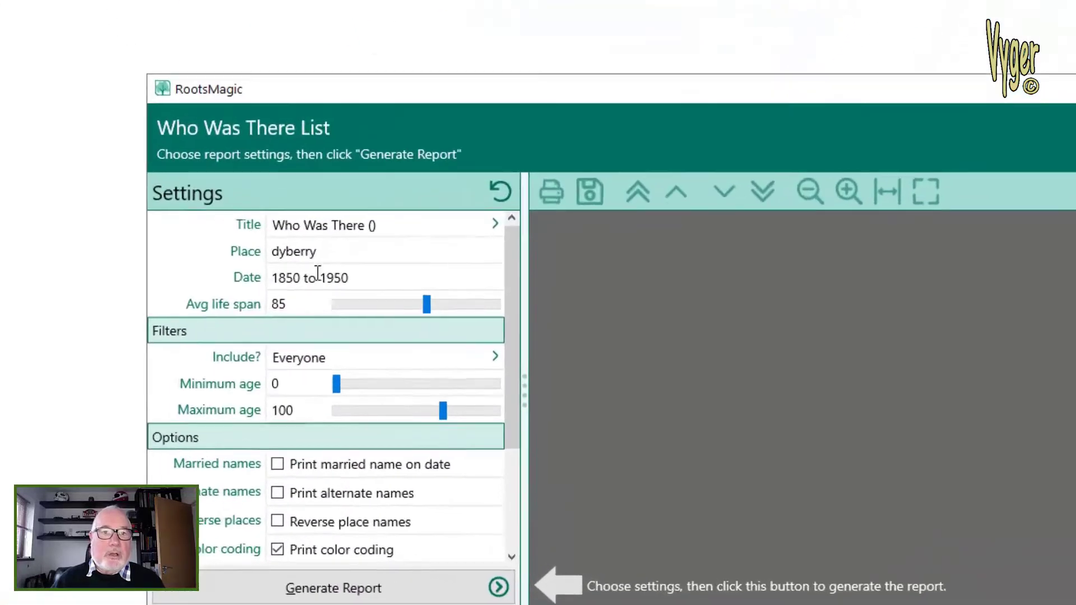
click(393, 383)
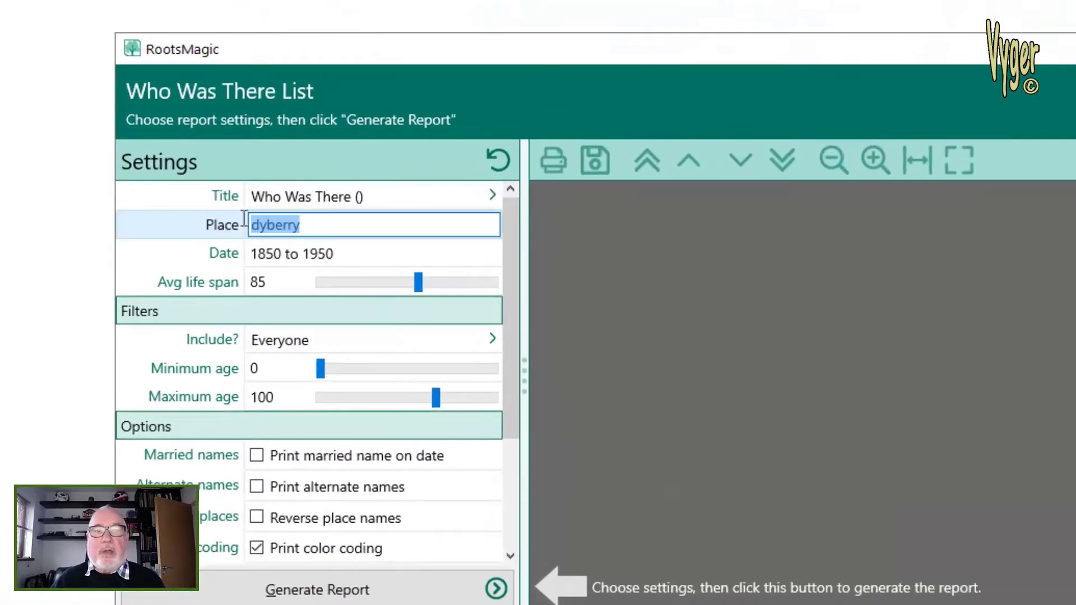
key(Tab)
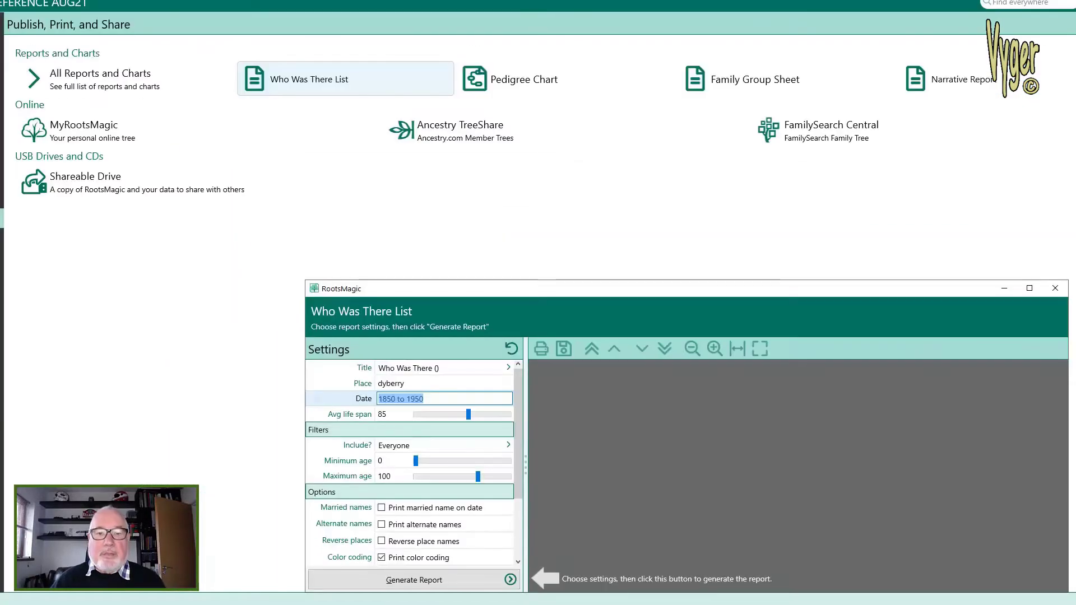
key(alt+Tab)
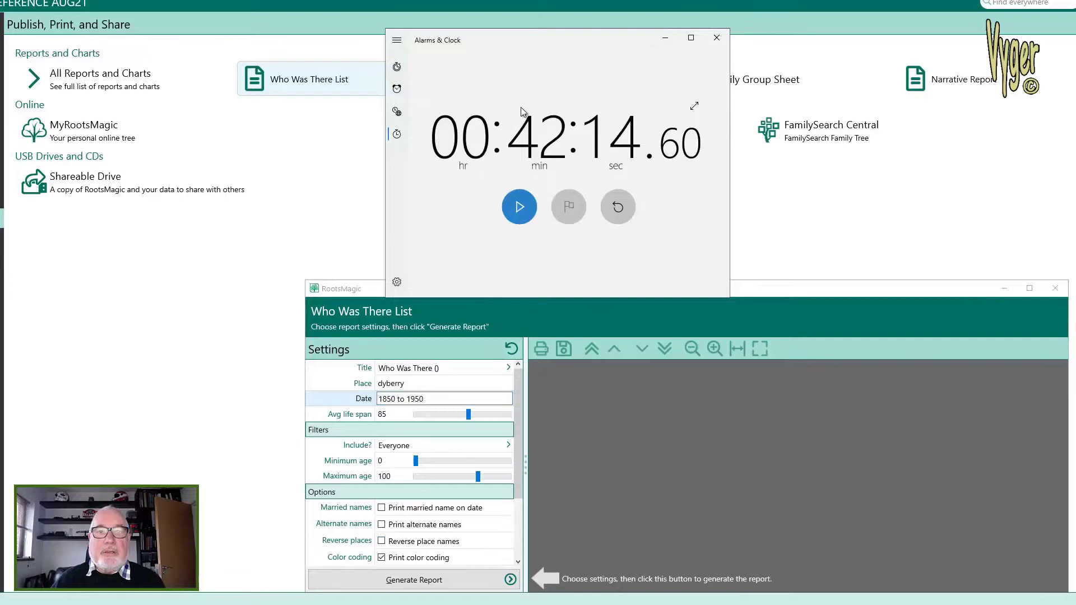
click(618, 209)
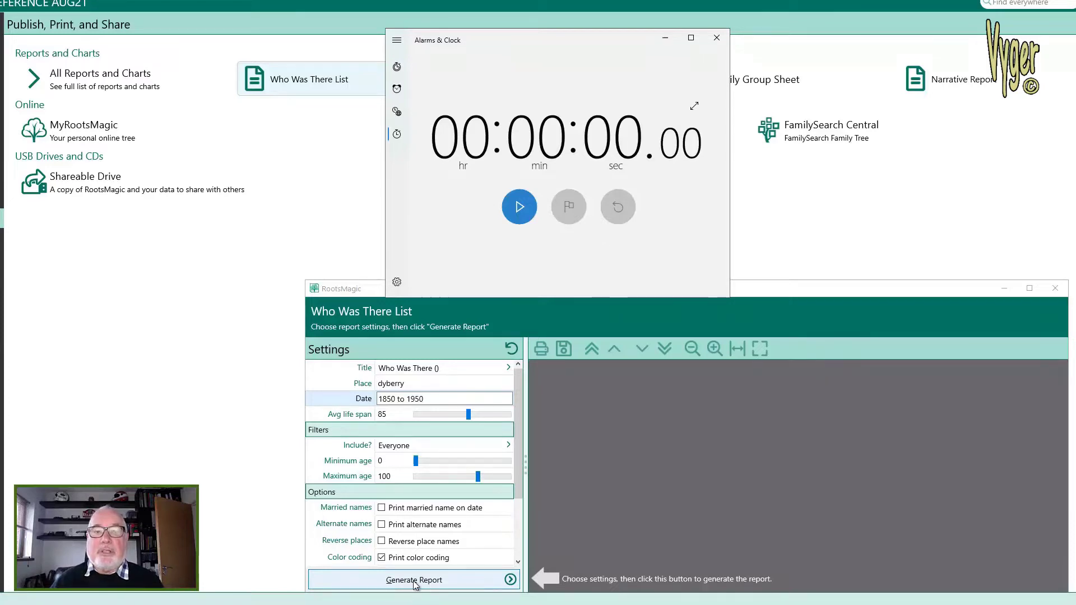
Generate the RootsMagic 8 Who Was There report and start the stopwatch timing it.
click(415, 582)
click(520, 208)
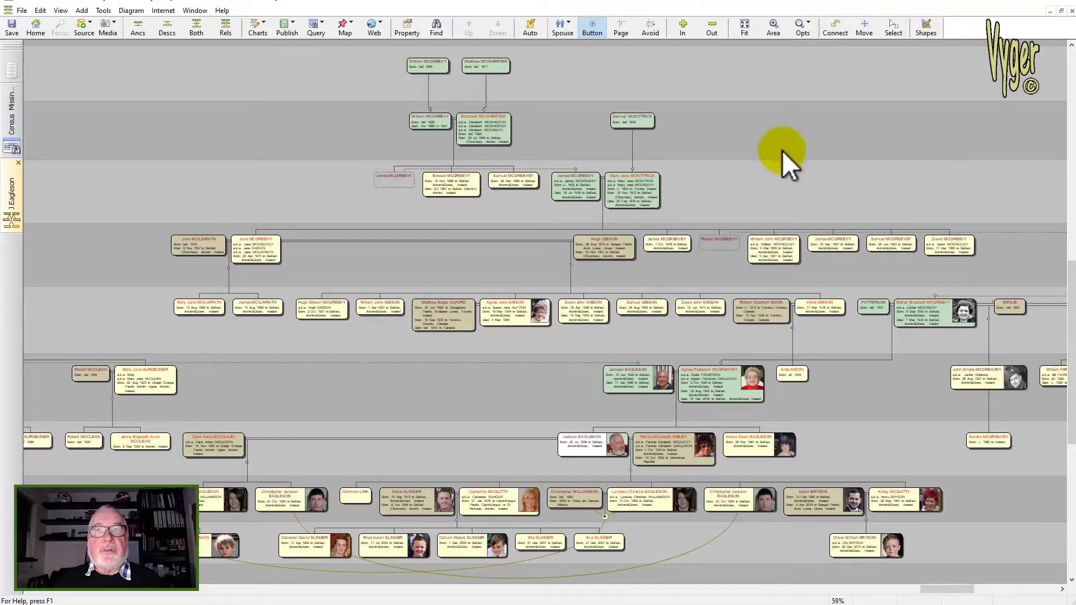
Open the Query window showing the All Facts at a selected Place query.
mouse_move(771, 127)
mouse_down()
mouse_move(761, 183)
mouse_move(715, 101)
mouse_move(439, 89)
mouse_move(742, 81)
mouse_move(748, 95)
mouse_up()
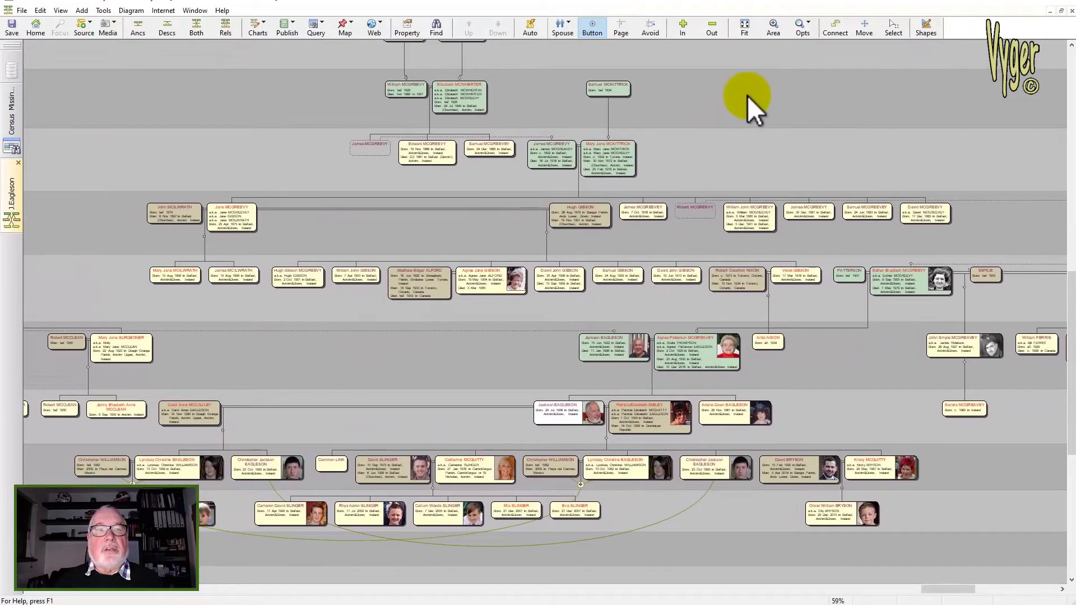
click(317, 28)
click(329, 47)
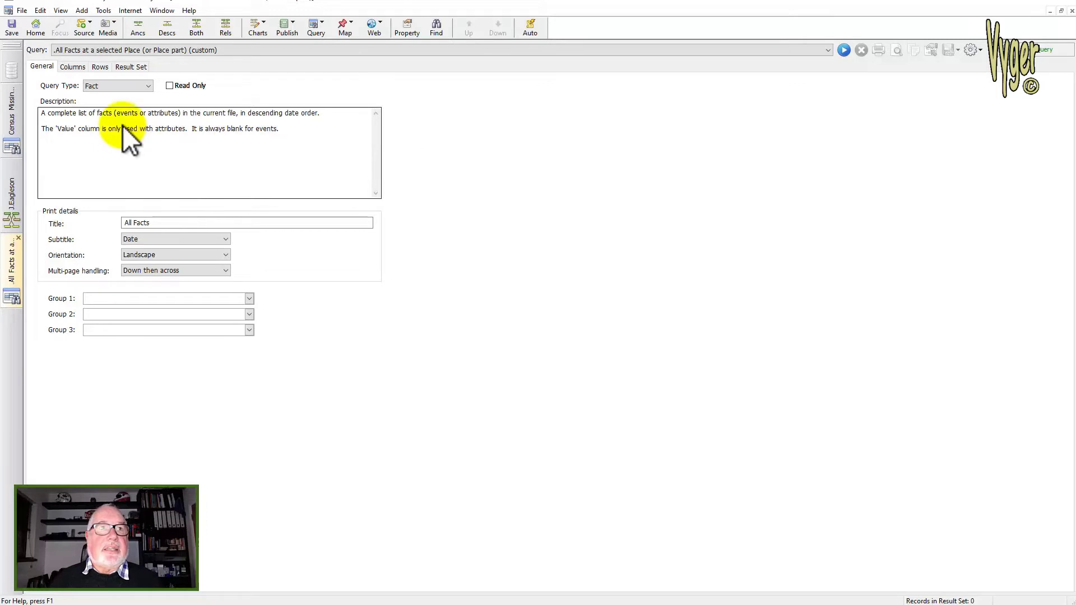
Load the Census Missing Years (USA) query and read its description.
click(177, 48)
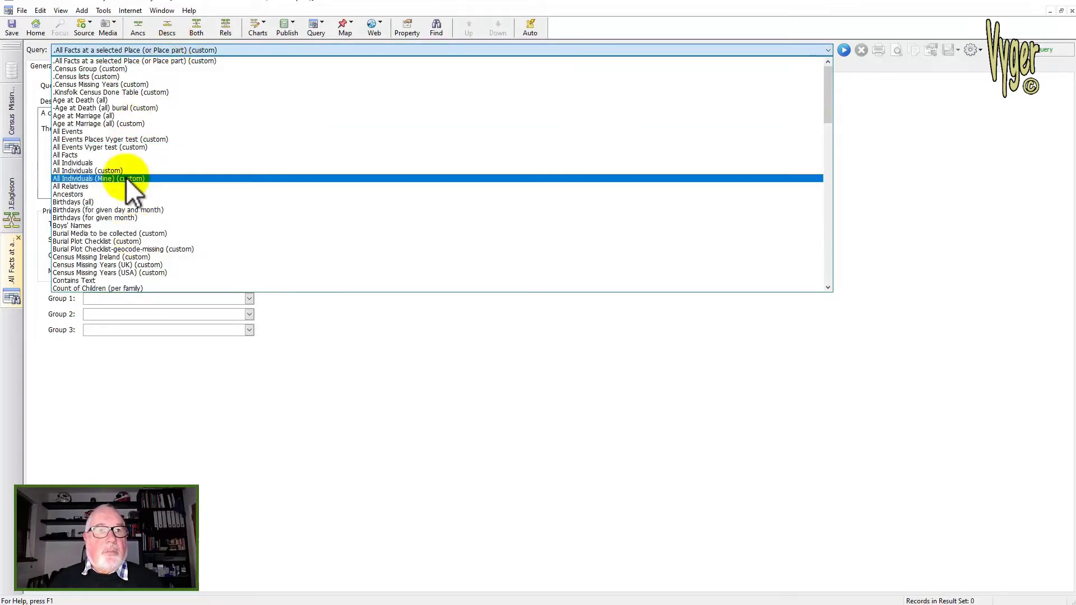
click(142, 273)
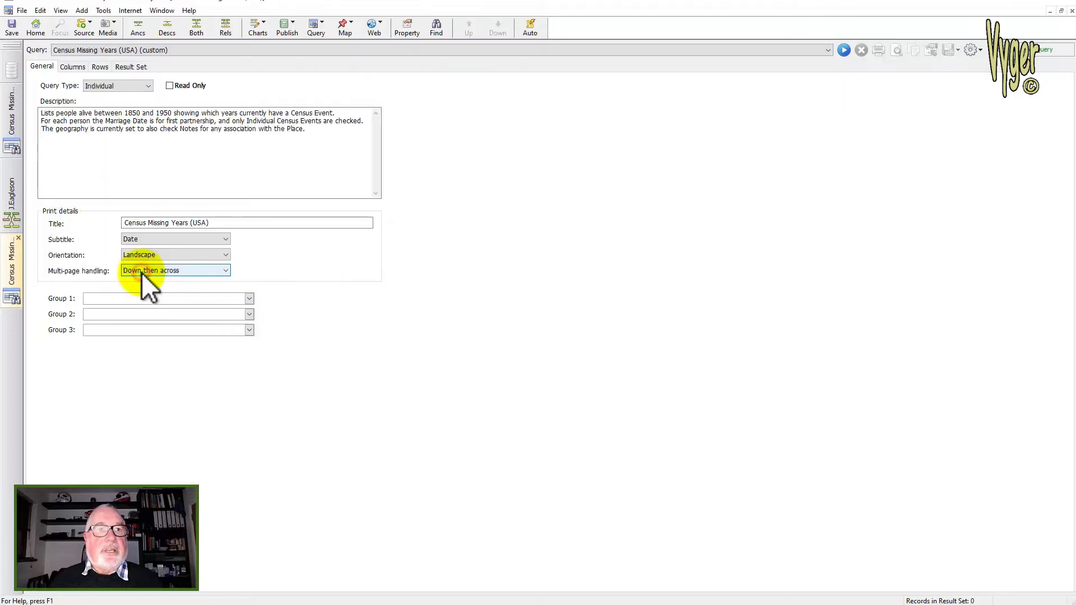
drag(310, 131, 22, 112)
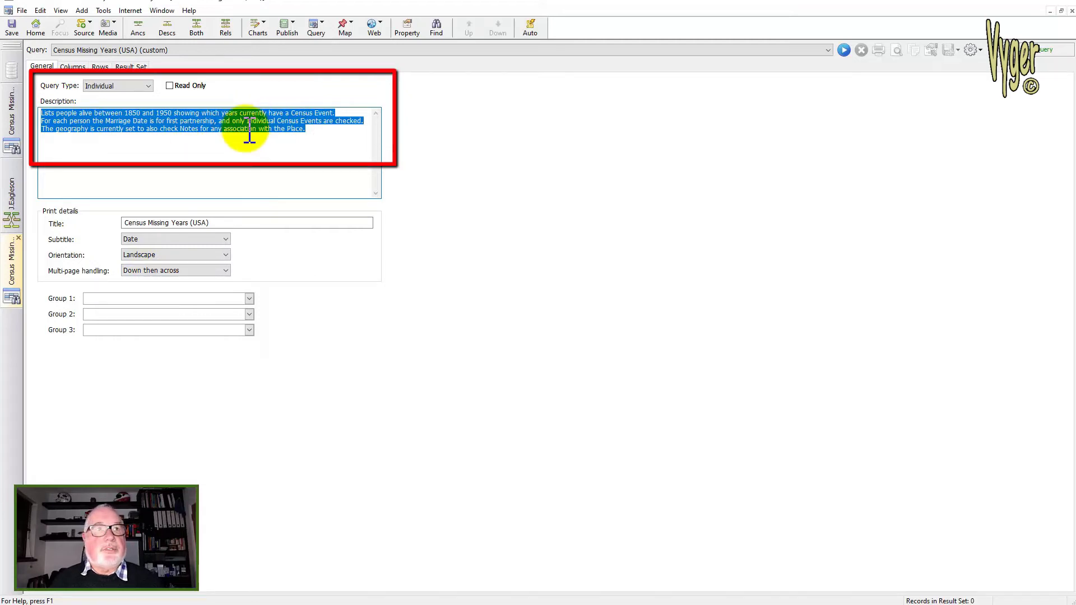
click(66, 67)
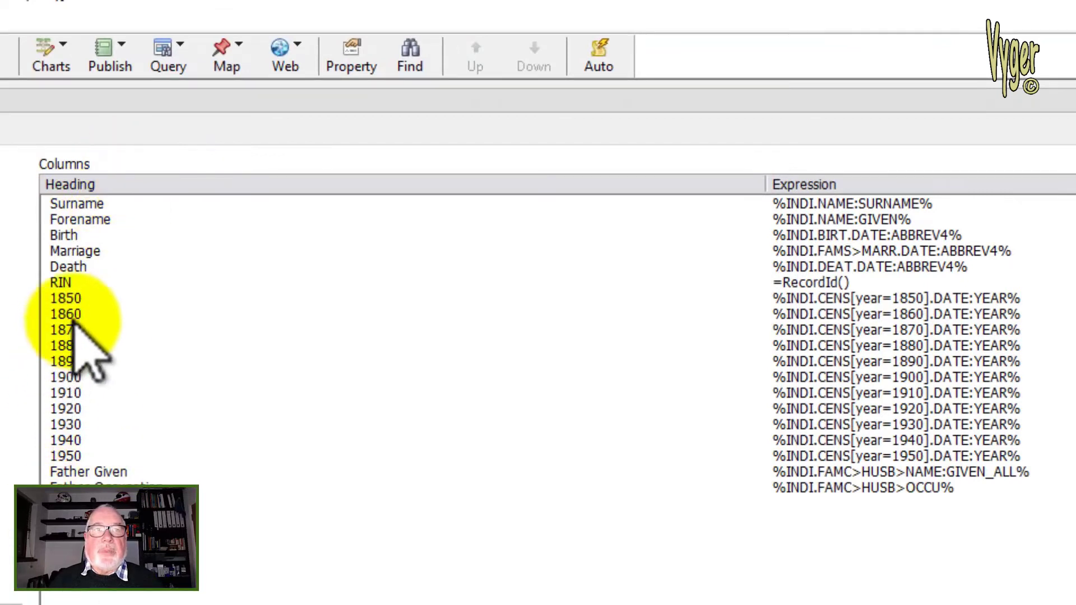
Review the census-year columns 1850, 1860, 1870, 1880, 1890, 1900 and 1910.
click(81, 300)
click(80, 314)
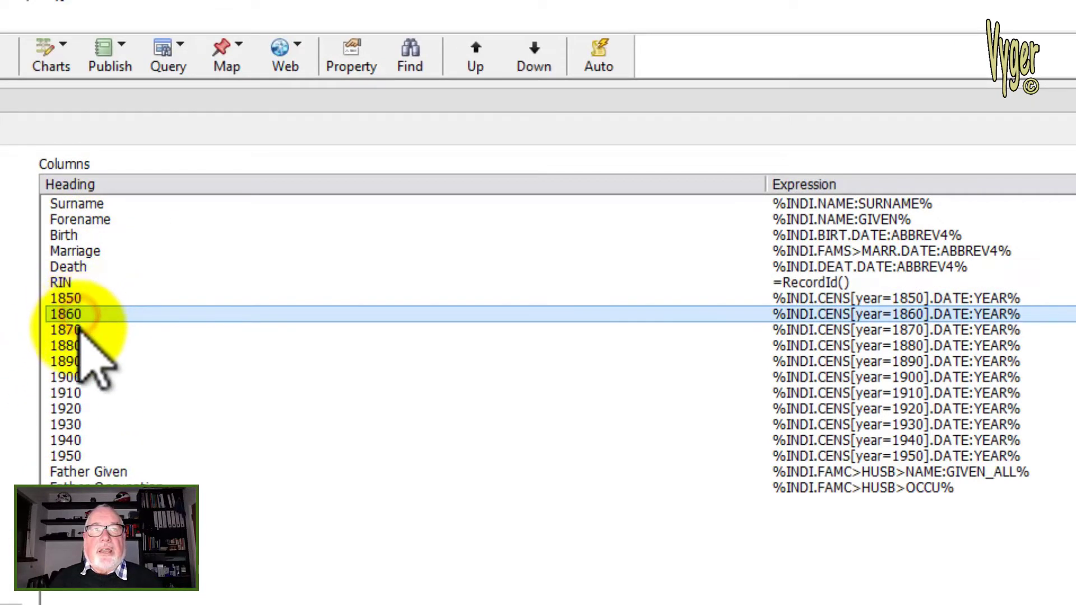
click(80, 330)
click(81, 344)
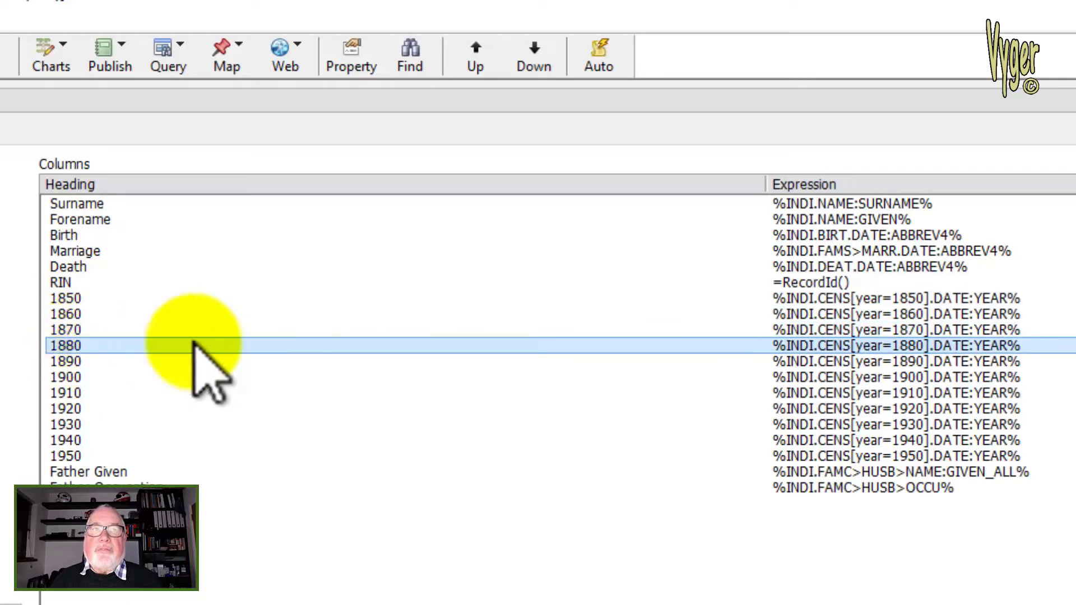
click(85, 361)
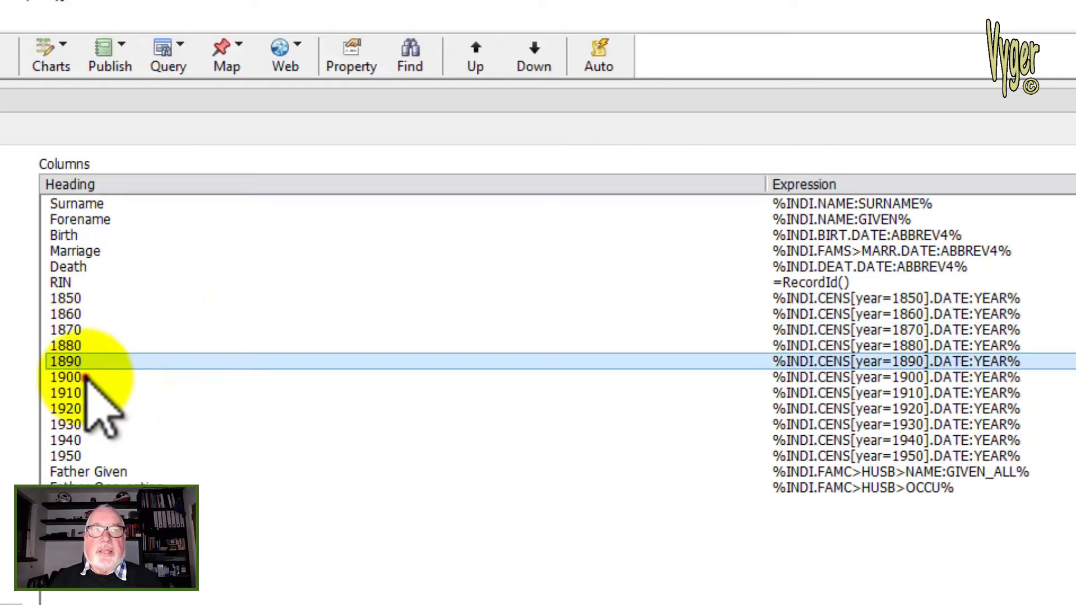
click(85, 378)
click(78, 393)
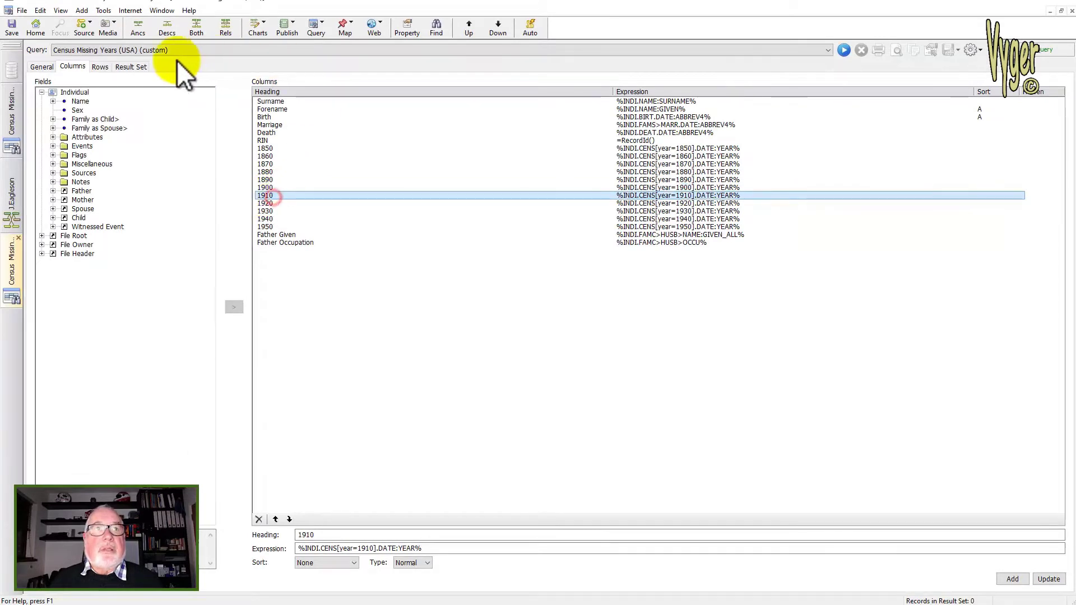
Review the row filters: births after 1950, deaths before 1850, and the place-contains condition.
click(104, 66)
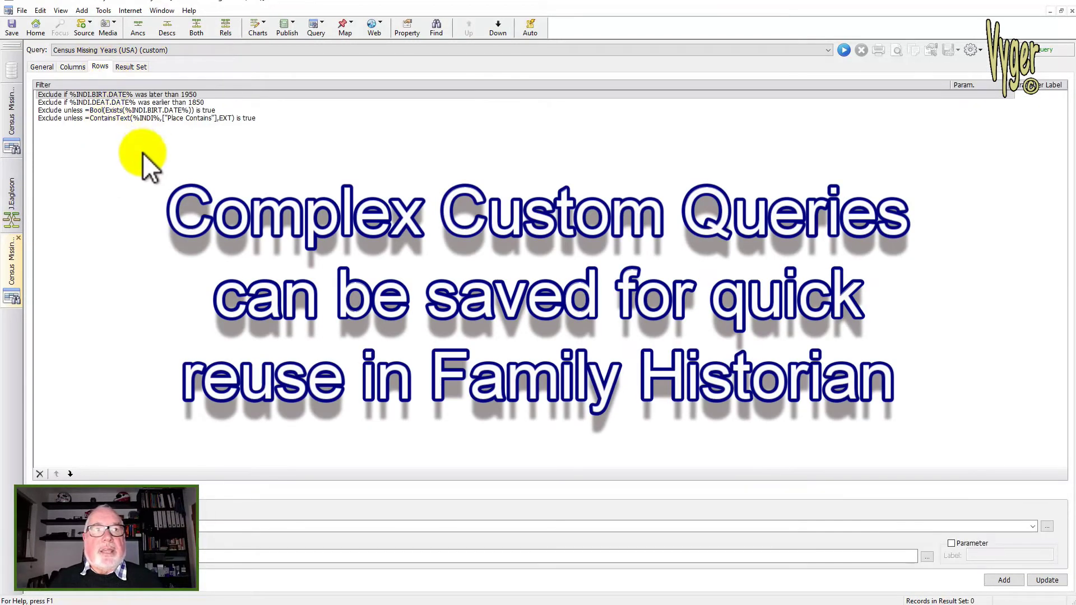
click(133, 94)
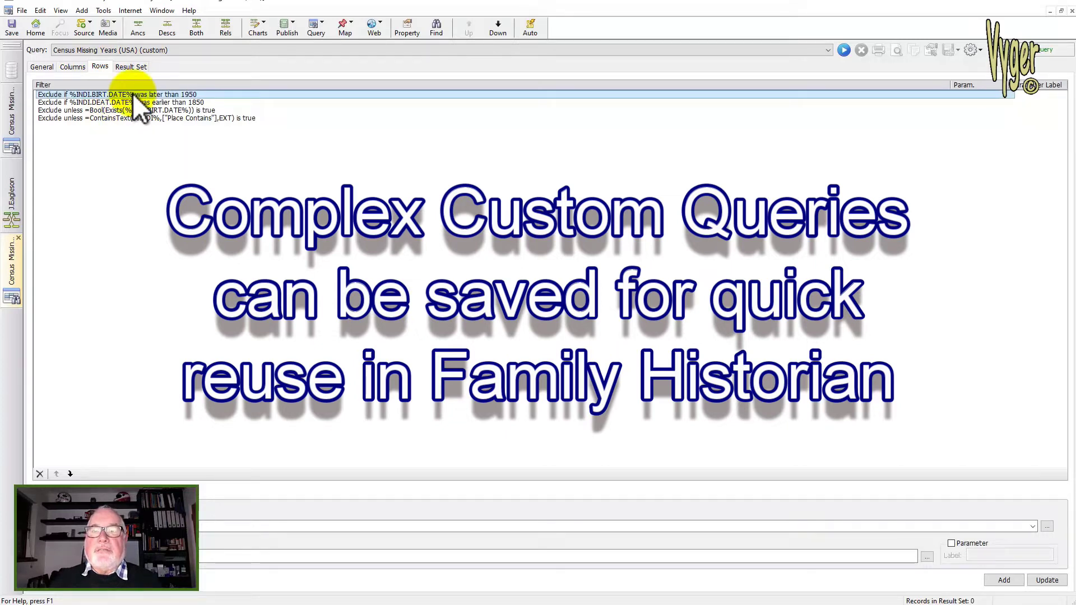
click(133, 103)
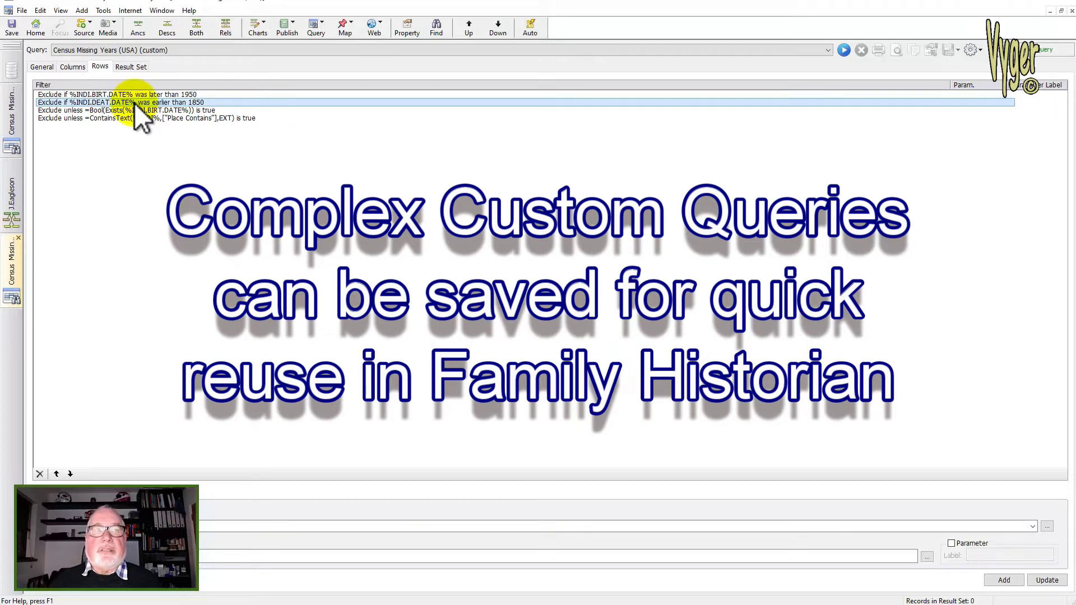
click(124, 118)
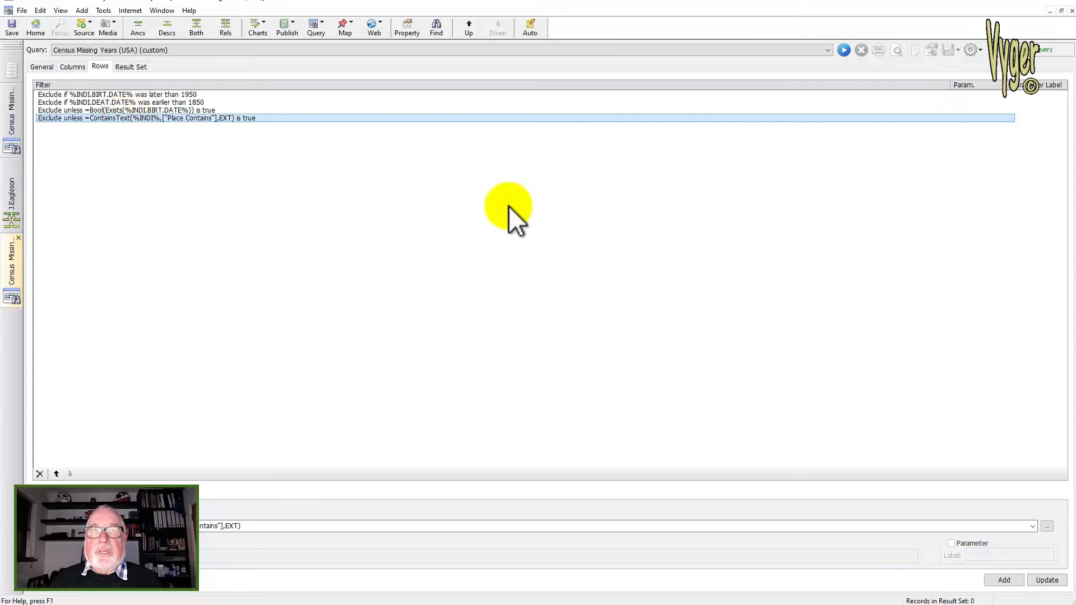
Run the query with the entered place text, listing 30 matching people.
click(845, 50)
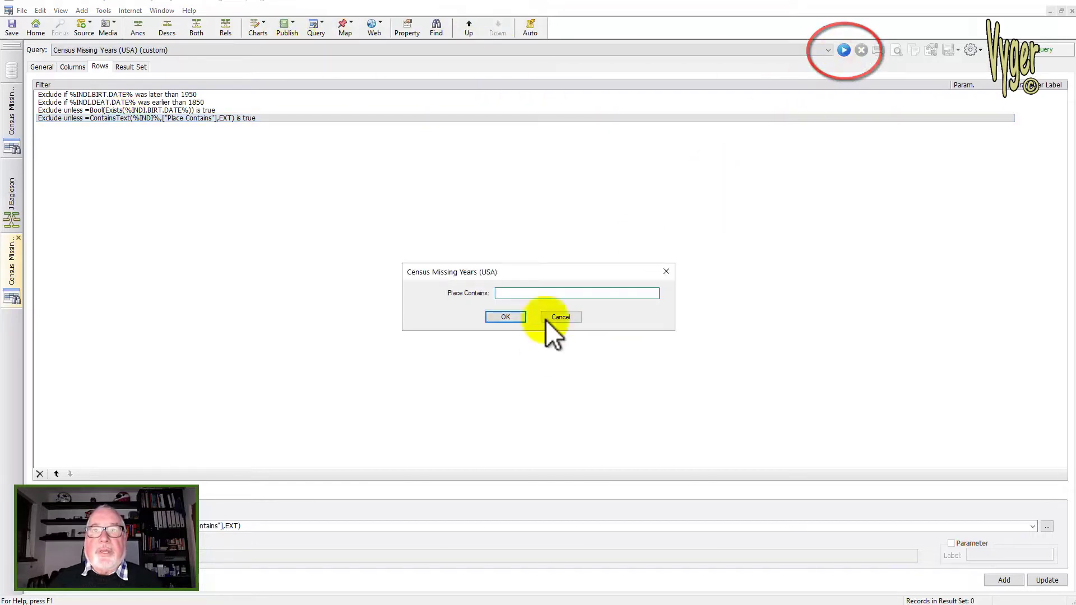
text(Pennsylvania)
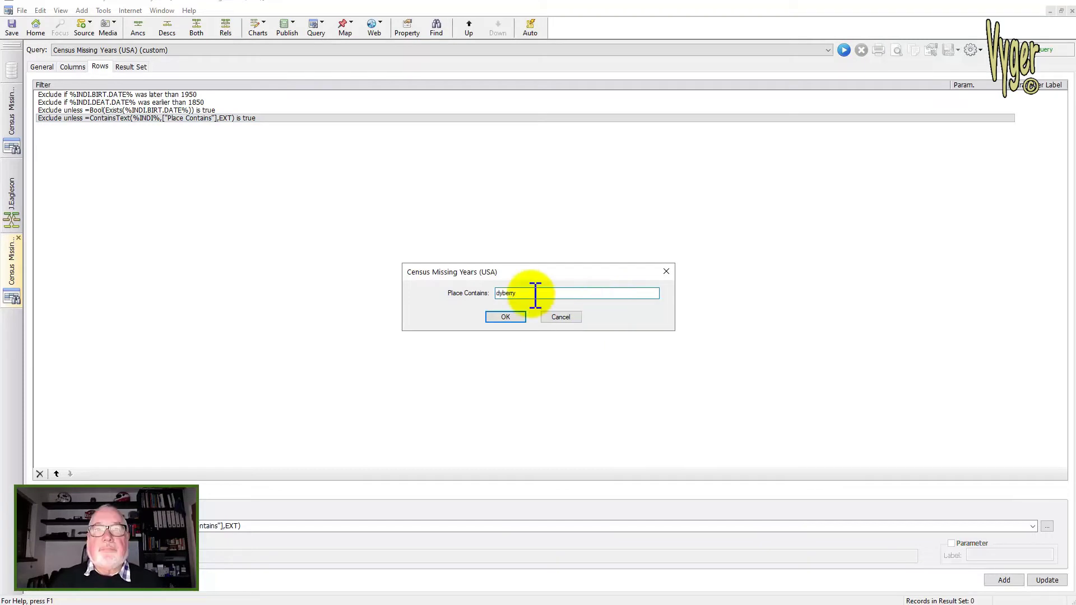
click(506, 317)
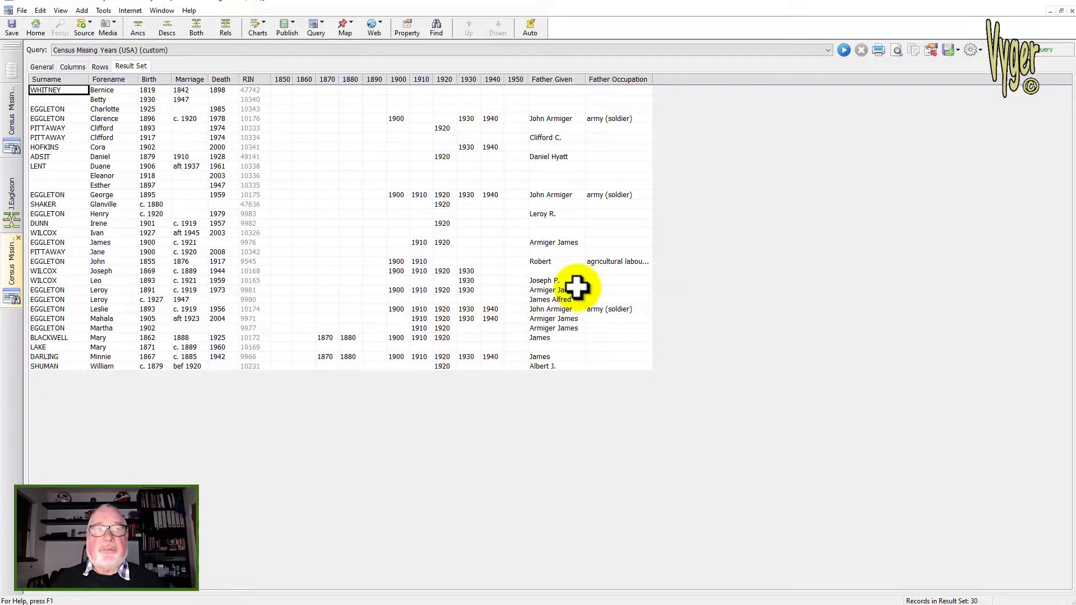
Select the census and father columns, then copy the entire result grid.
drag(283, 91, 477, 371)
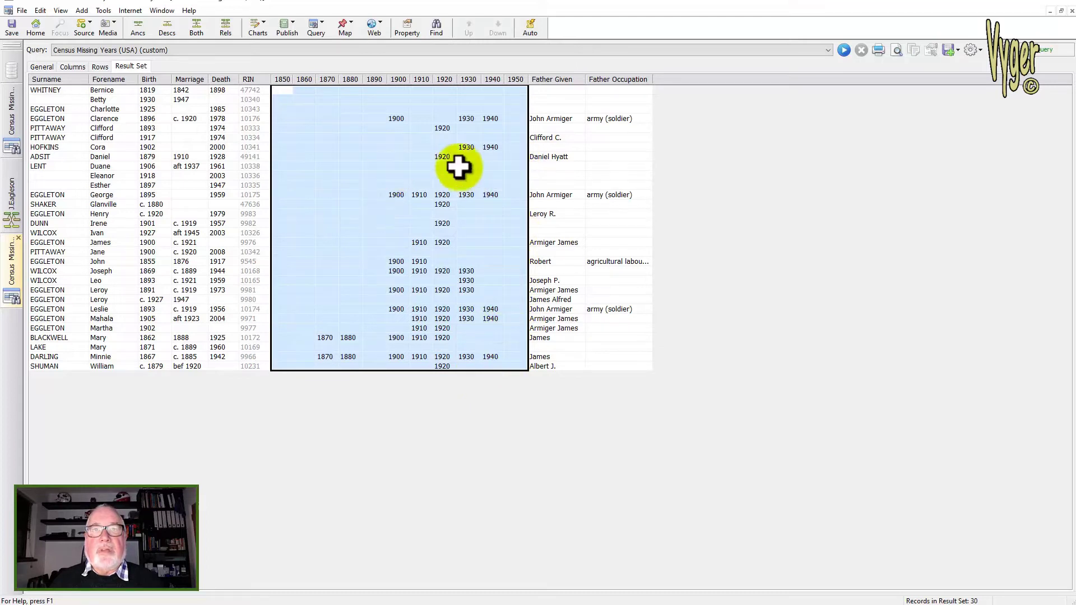
drag(395, 166, 516, 179)
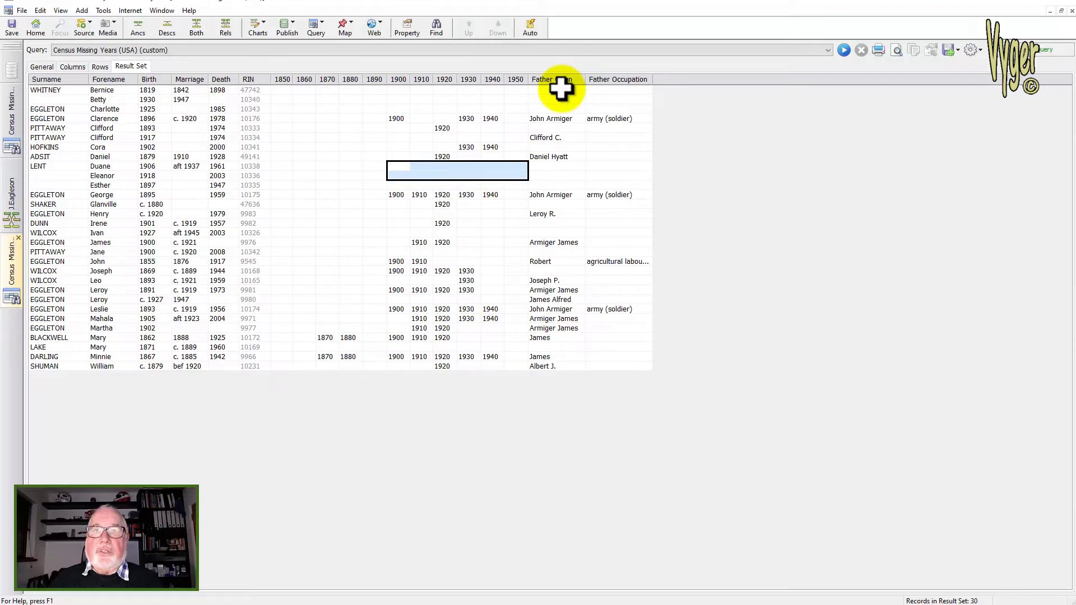
drag(561, 90, 620, 358)
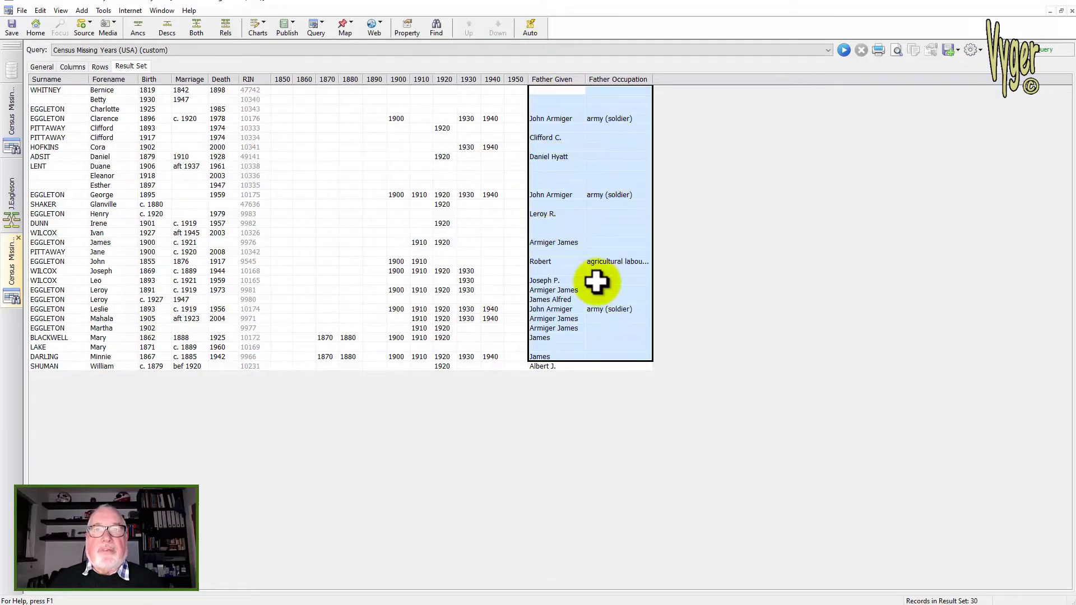
key(shift+Down)
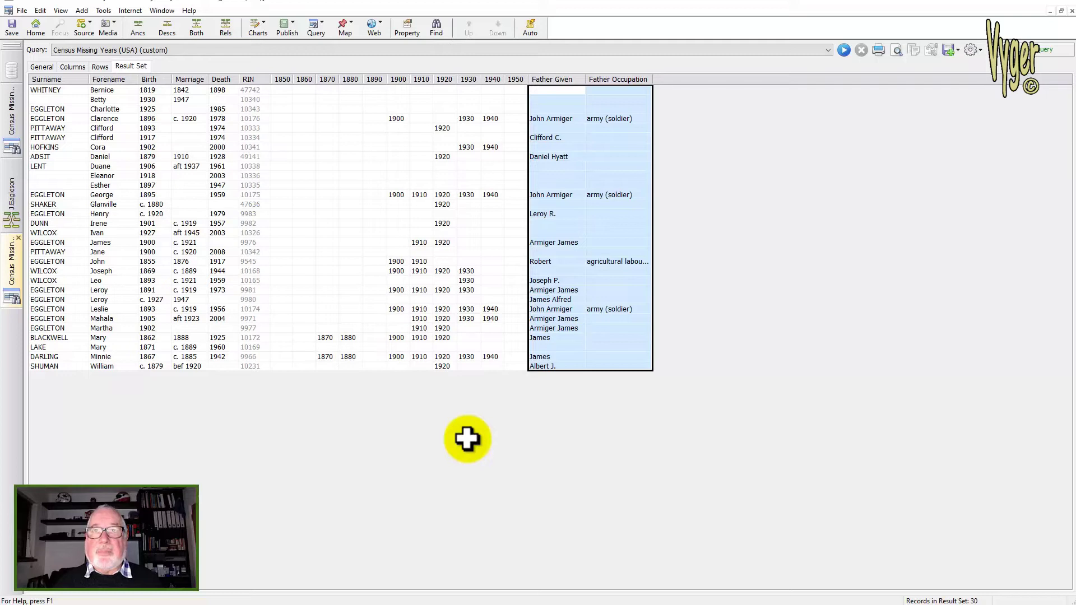
key(ctrl+a)
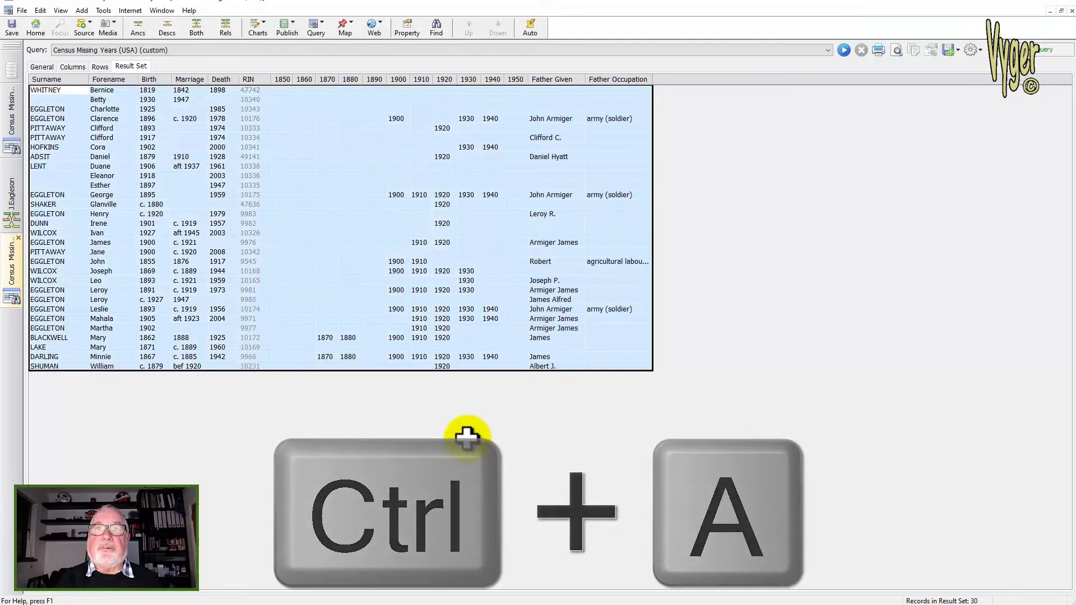
key(ctrl+c)
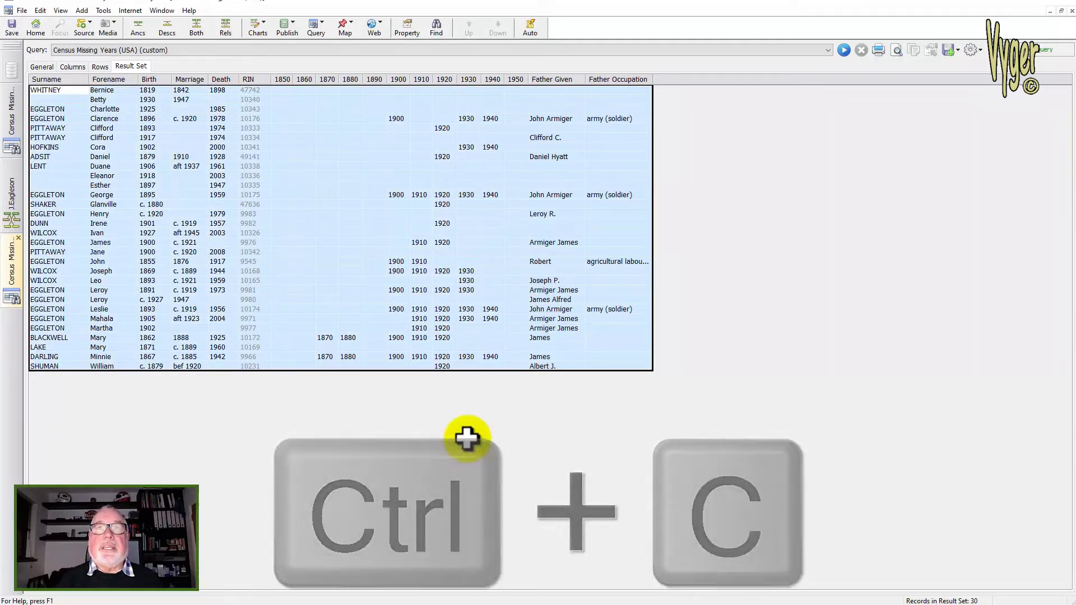
Paste the 30 result rows into Sheet9 at A1 and widen column R for father names.
click(324, 602)
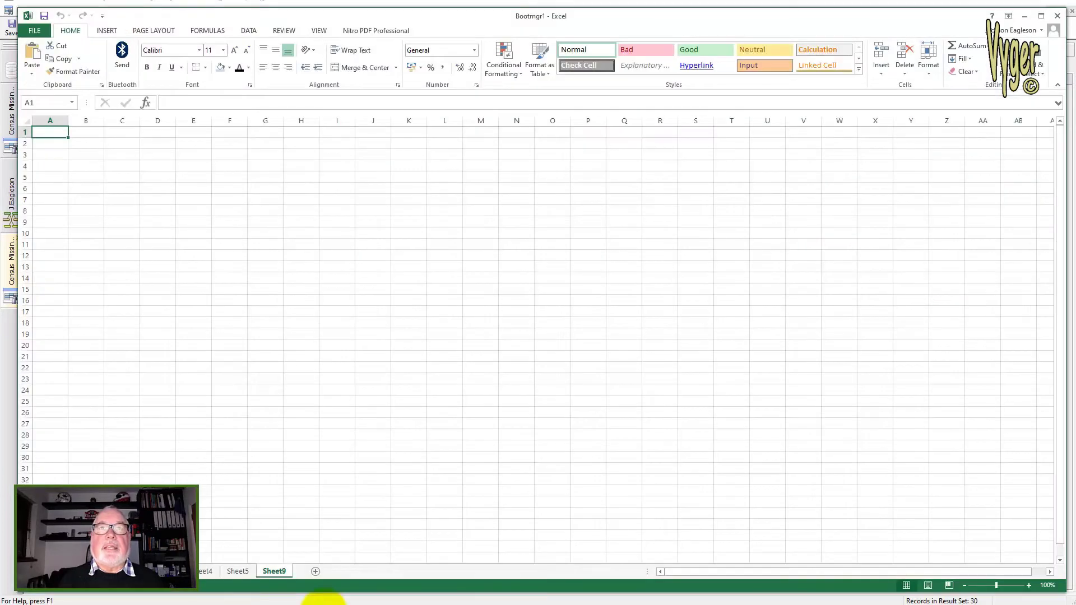
key(ctrl+v)
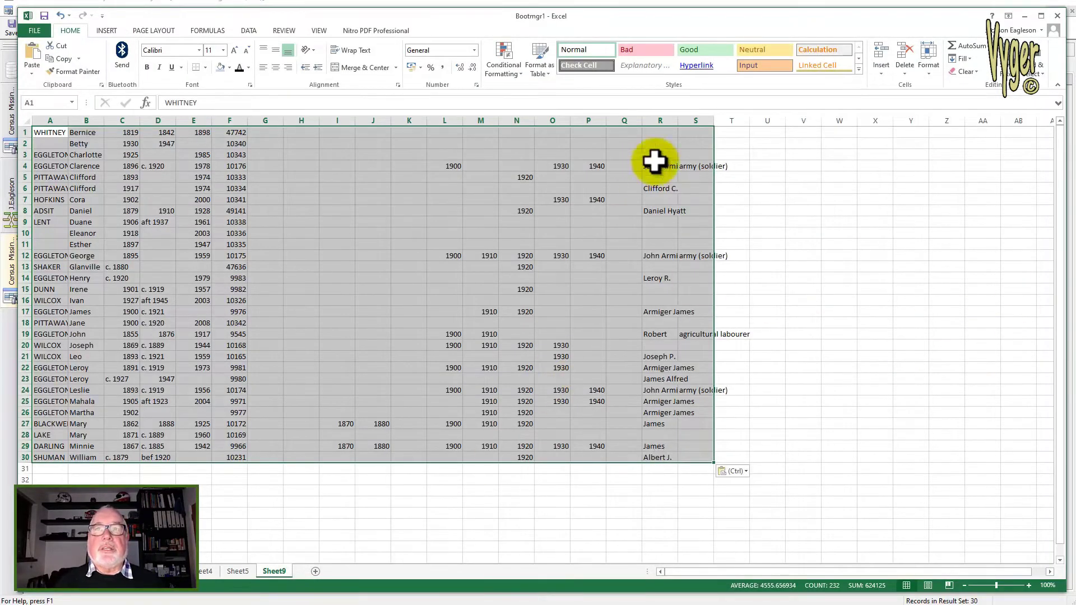
drag(678, 120, 808, 120)
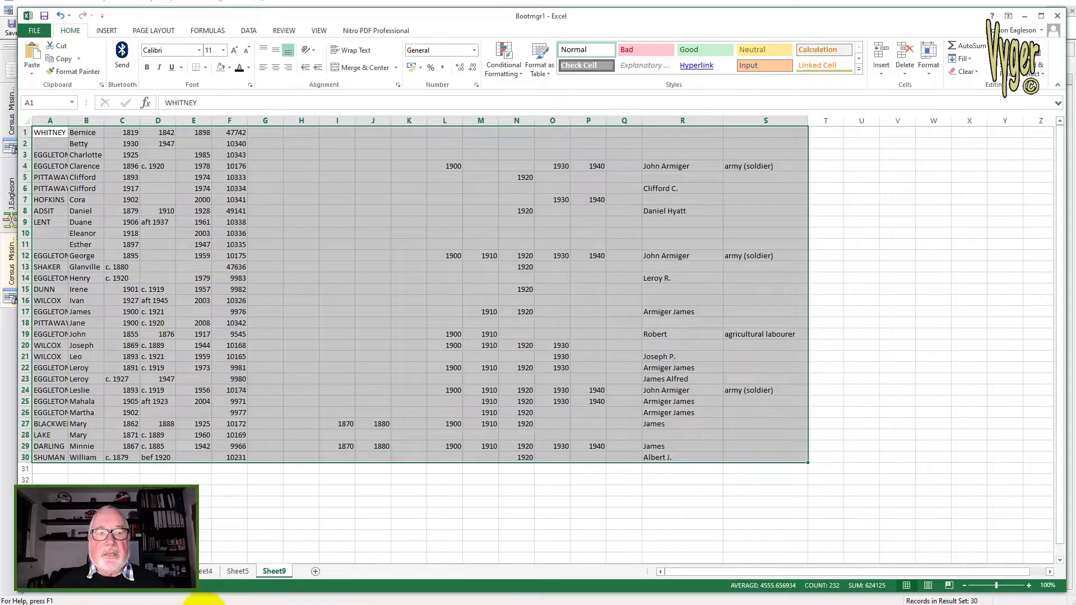
Back in the census result set, sort by Father Given, RIN, Marriage, 1900, then Forename.
click(204, 601)
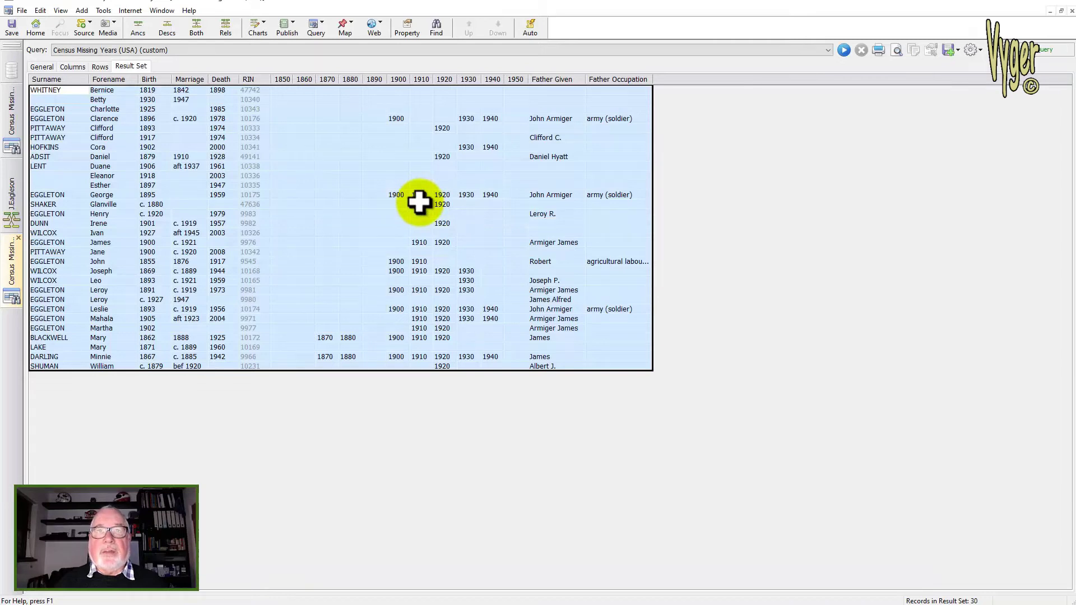
click(549, 79)
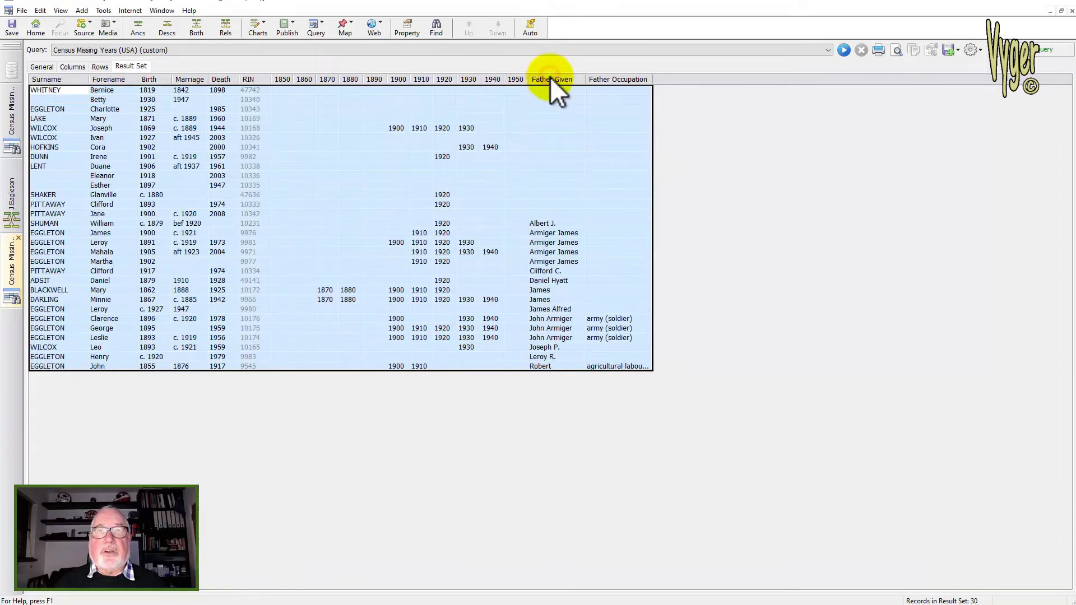
click(253, 82)
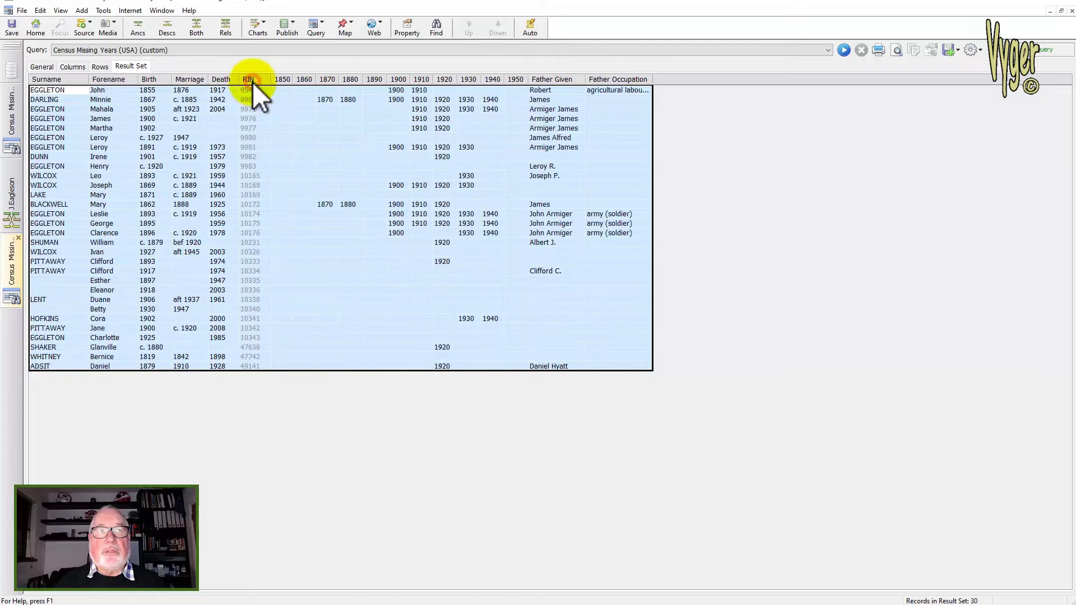
click(188, 79)
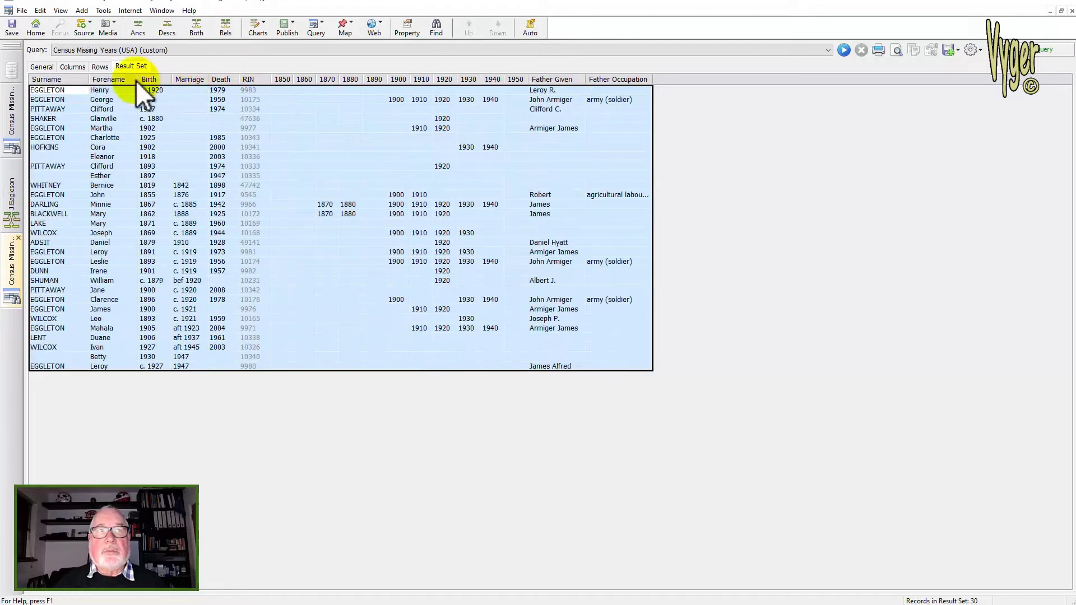
click(396, 79)
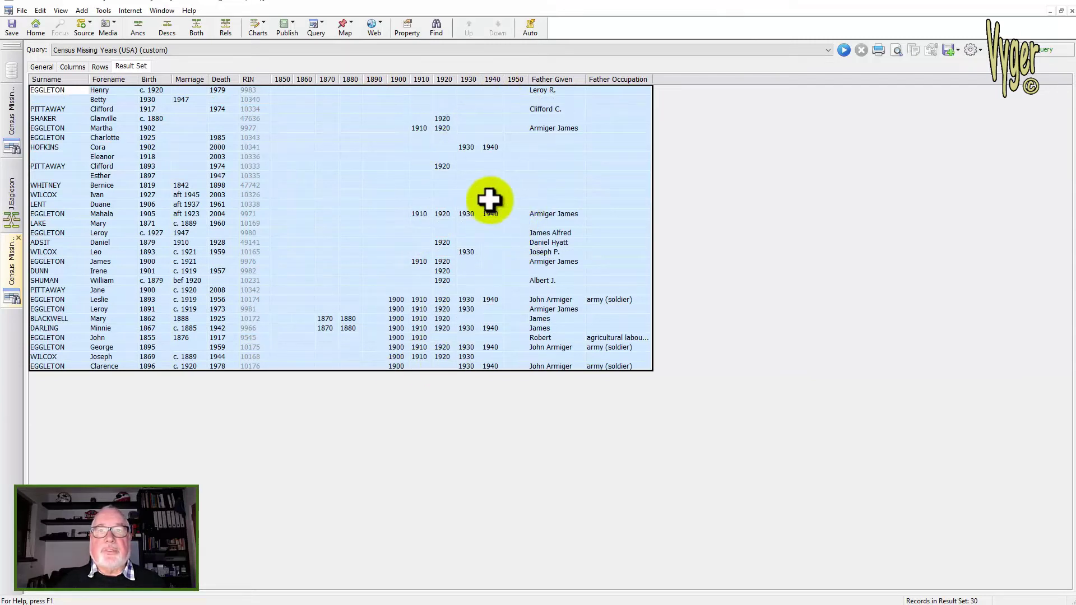
click(119, 79)
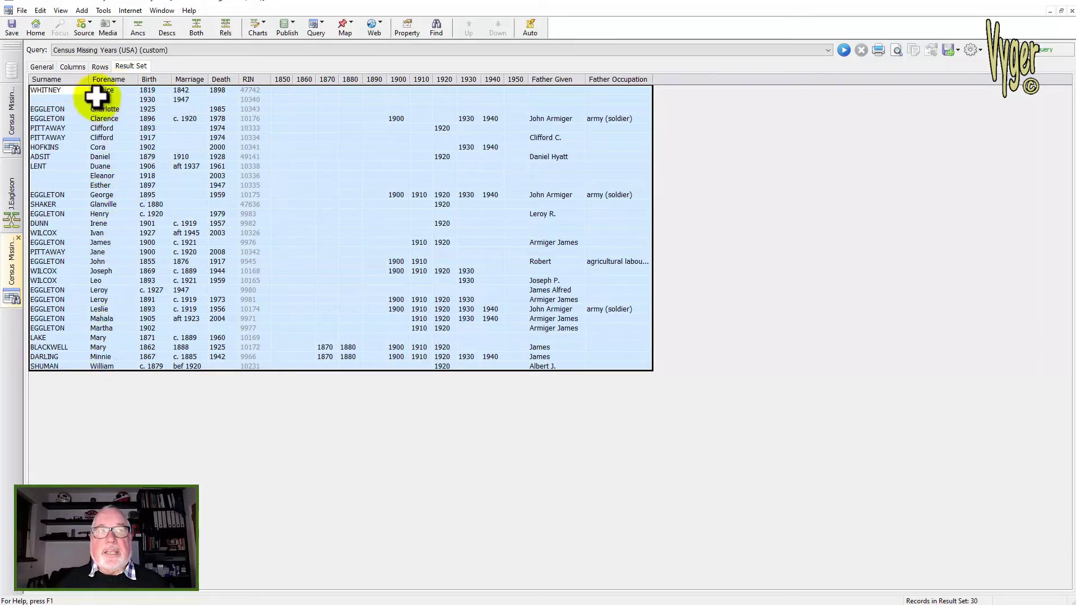
Clear the grid selection and point out the 1917, 1891 and c. 1927 birth years.
click(108, 136)
click(126, 139)
click(154, 138)
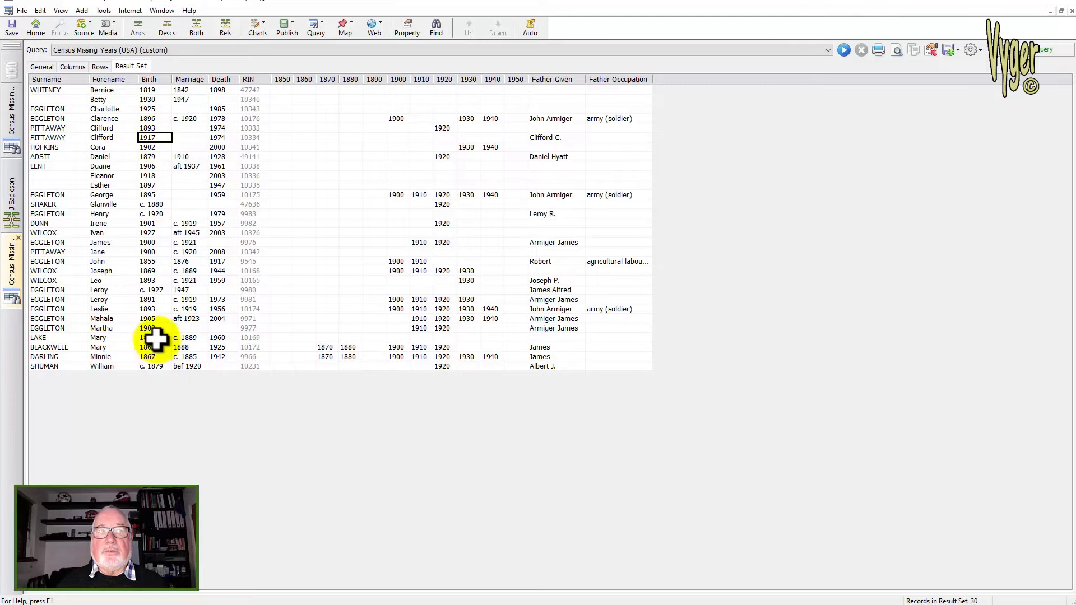
click(158, 299)
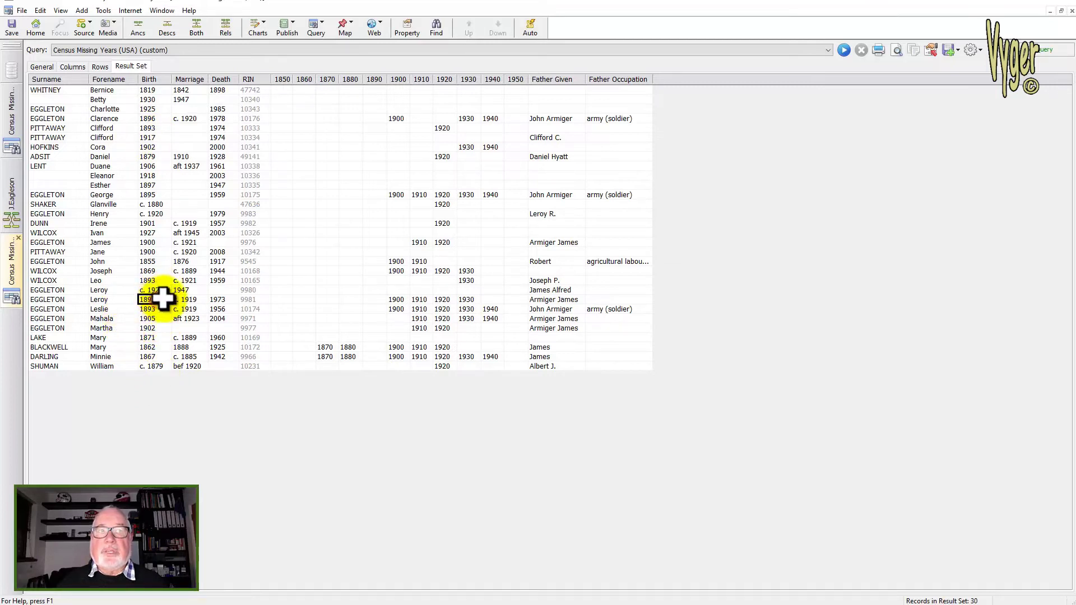
click(154, 290)
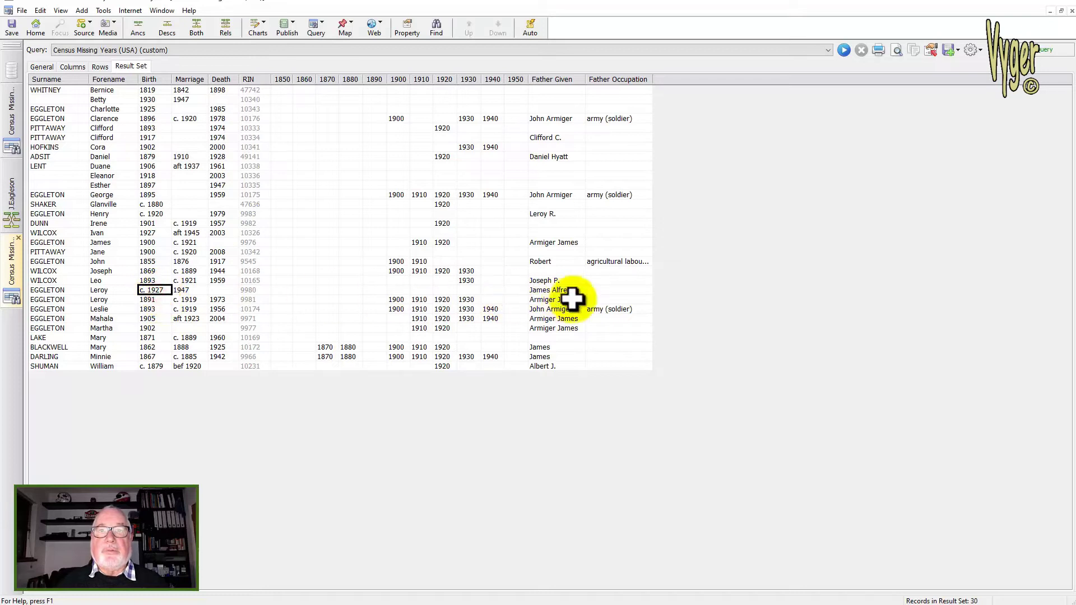
Open the 1918-born person's record, view their facts, and close it.
double_click(119, 176)
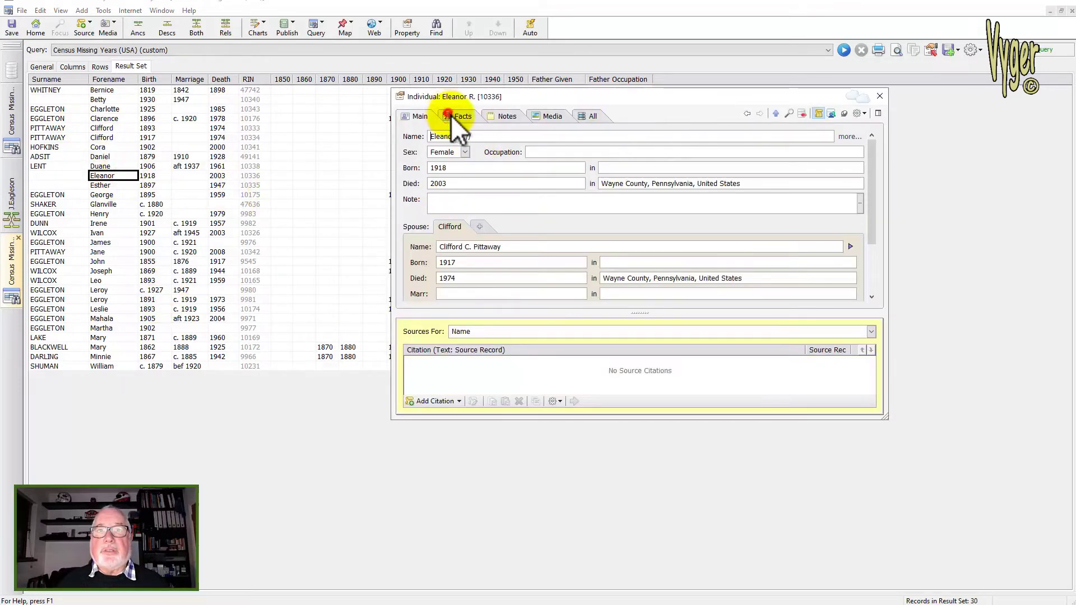
click(457, 116)
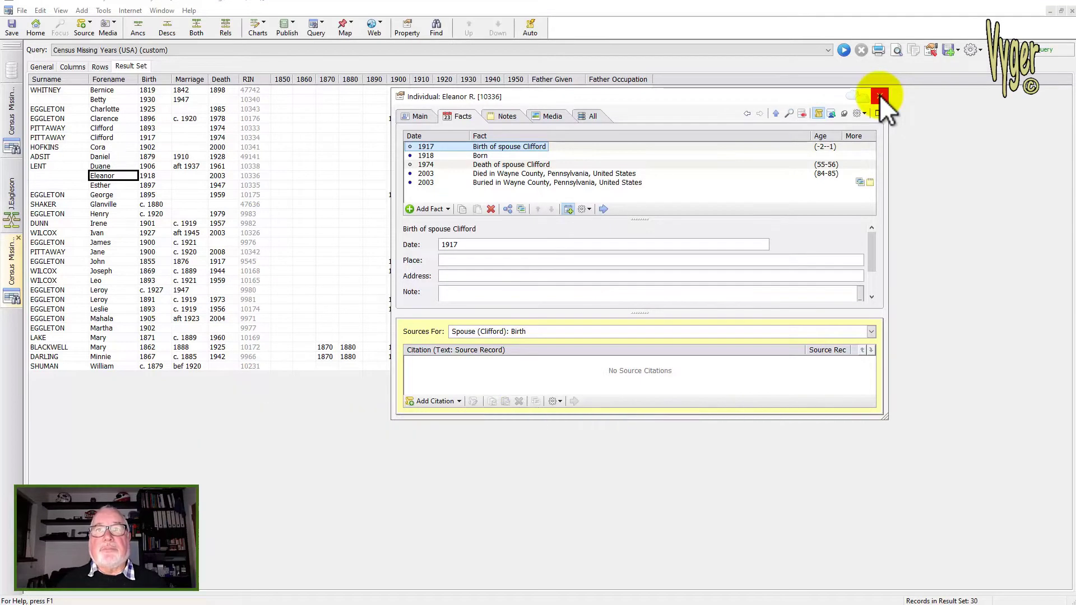
click(879, 95)
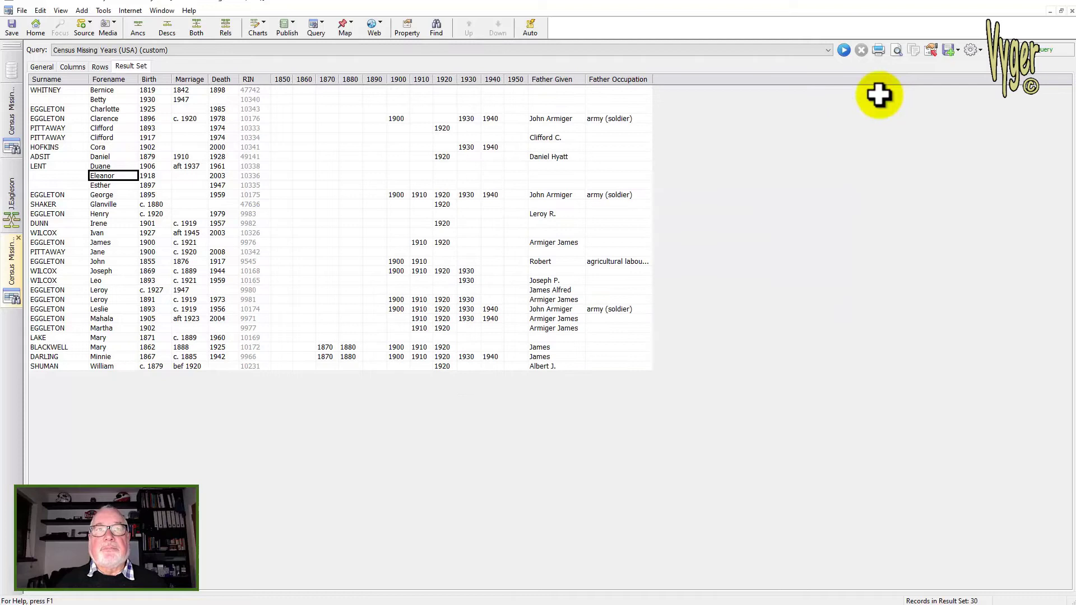
Open the 1819-born person's facts list and enlarge the facts area.
double_click(108, 90)
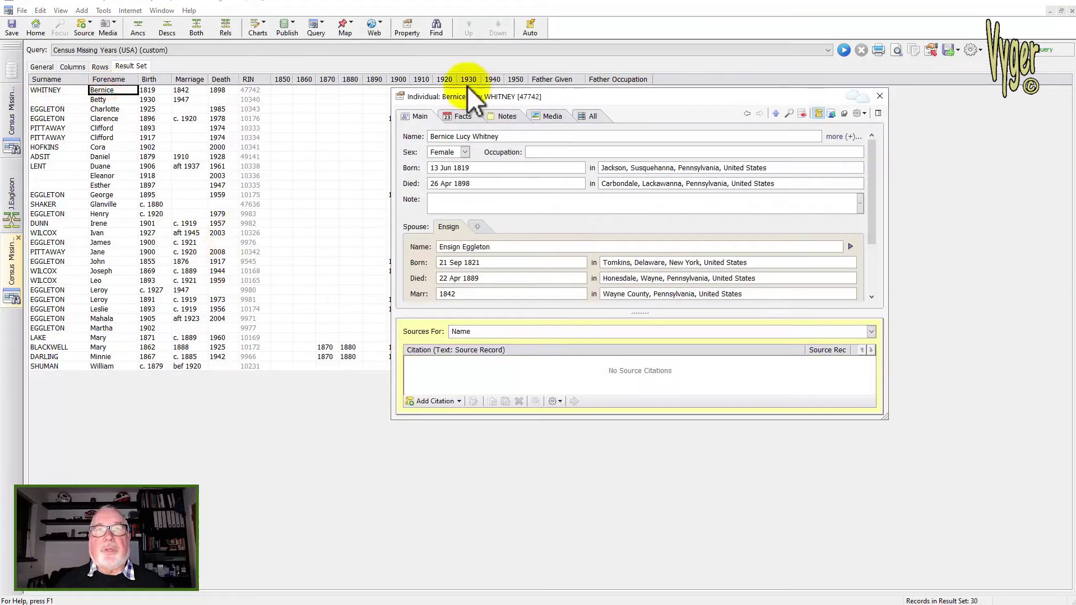
click(459, 116)
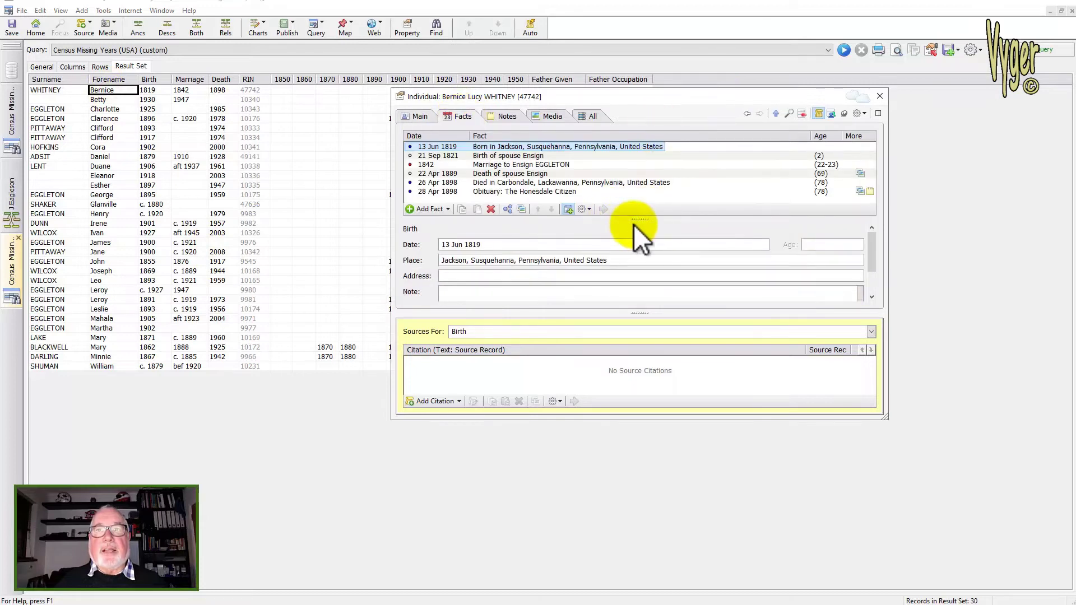
drag(636, 219, 638, 229)
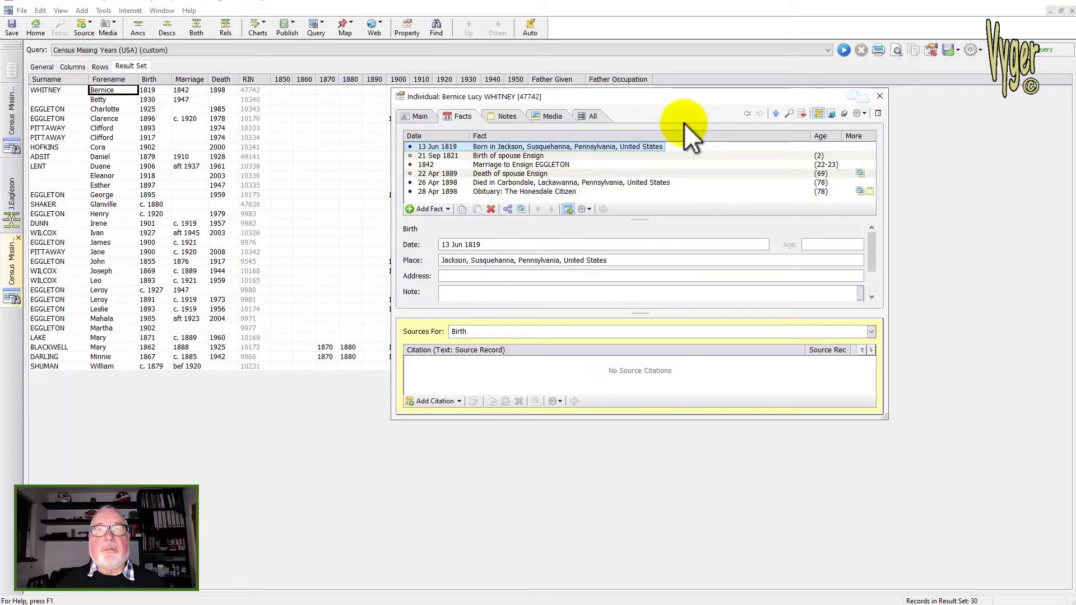
Show the 28 Apr 1898 obituary fact, enlarge its details and read the note to the end.
click(514, 191)
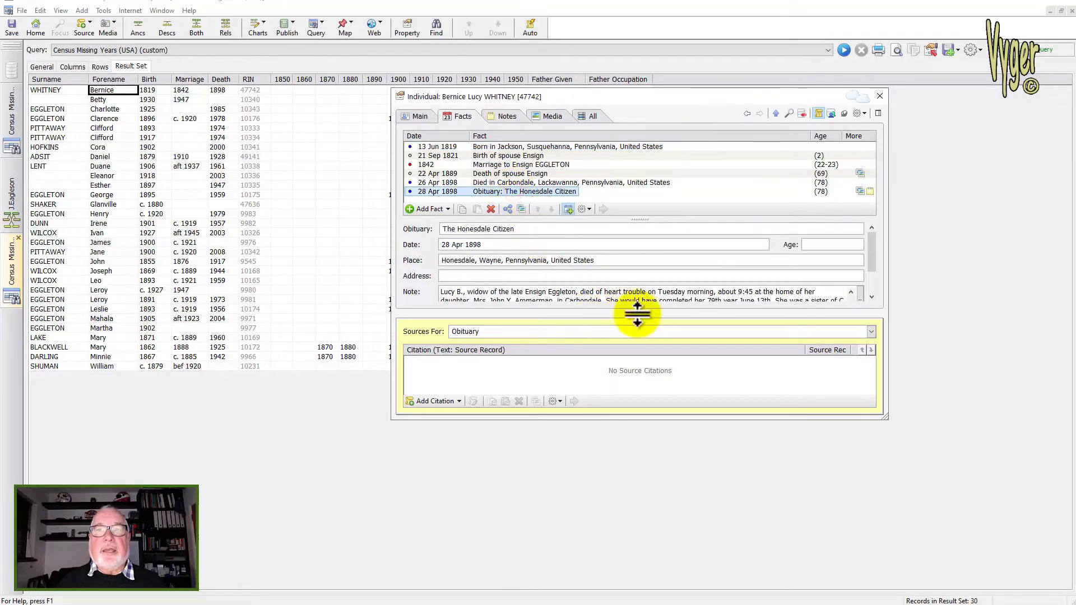
drag(637, 314, 637, 358)
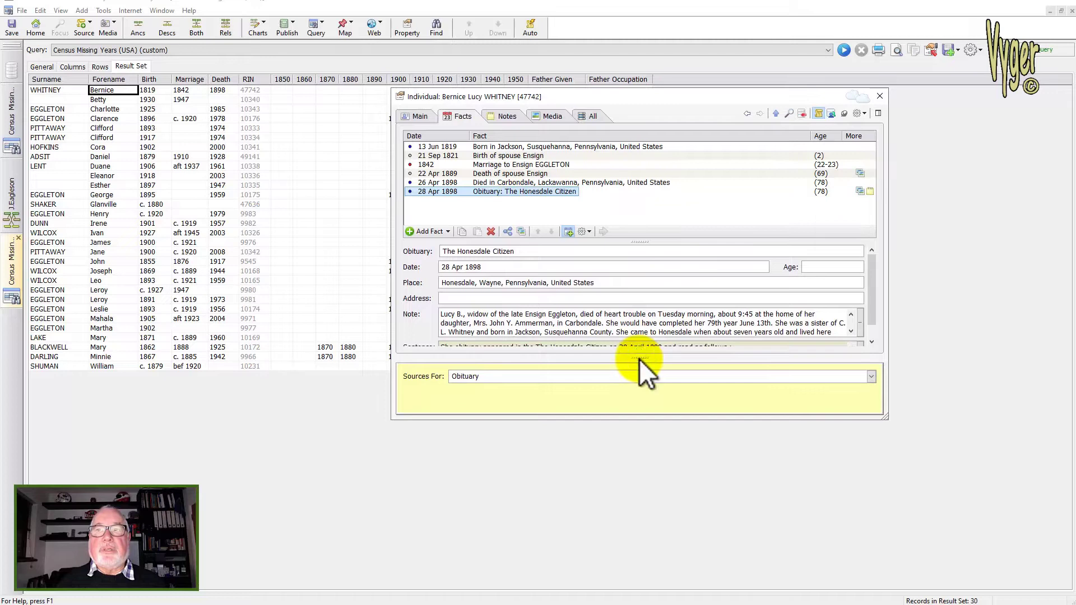
click(851, 331)
click(851, 332)
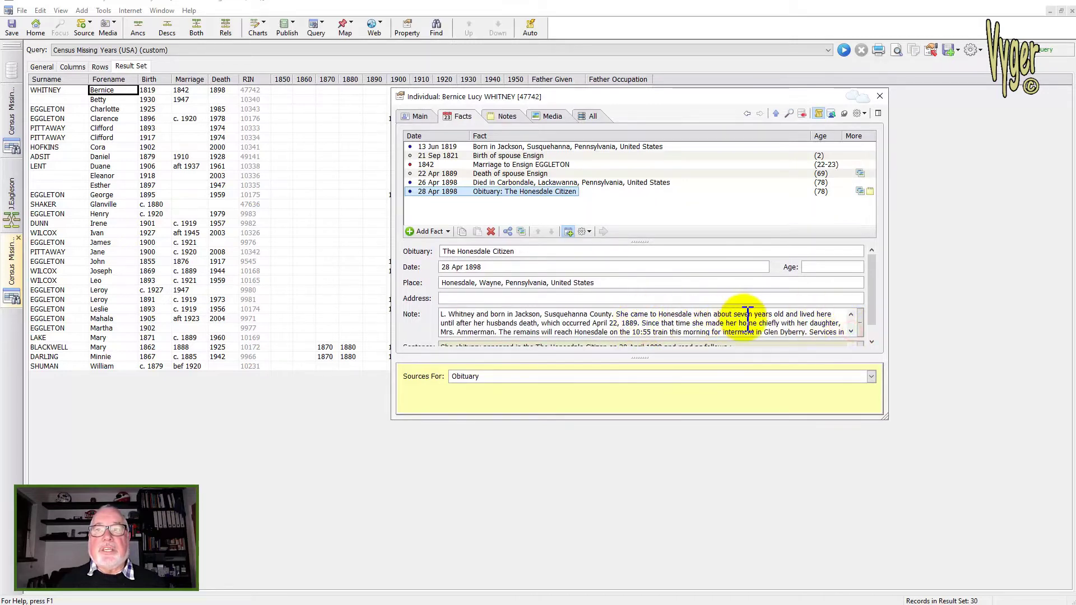
click(852, 332)
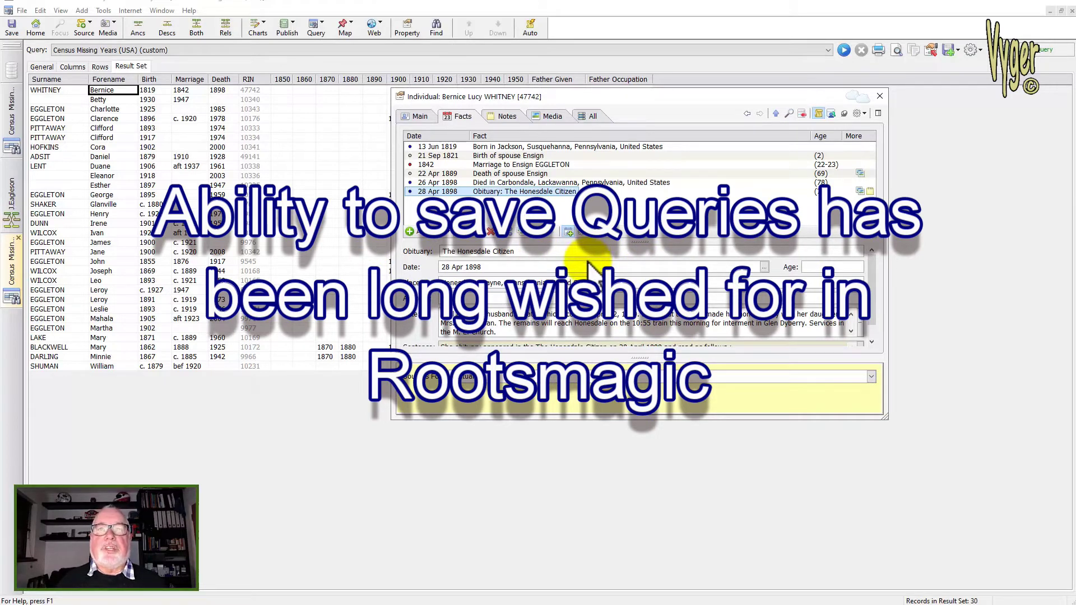
Close the person's record and bring up the result set's Save Result Set As choices.
click(879, 96)
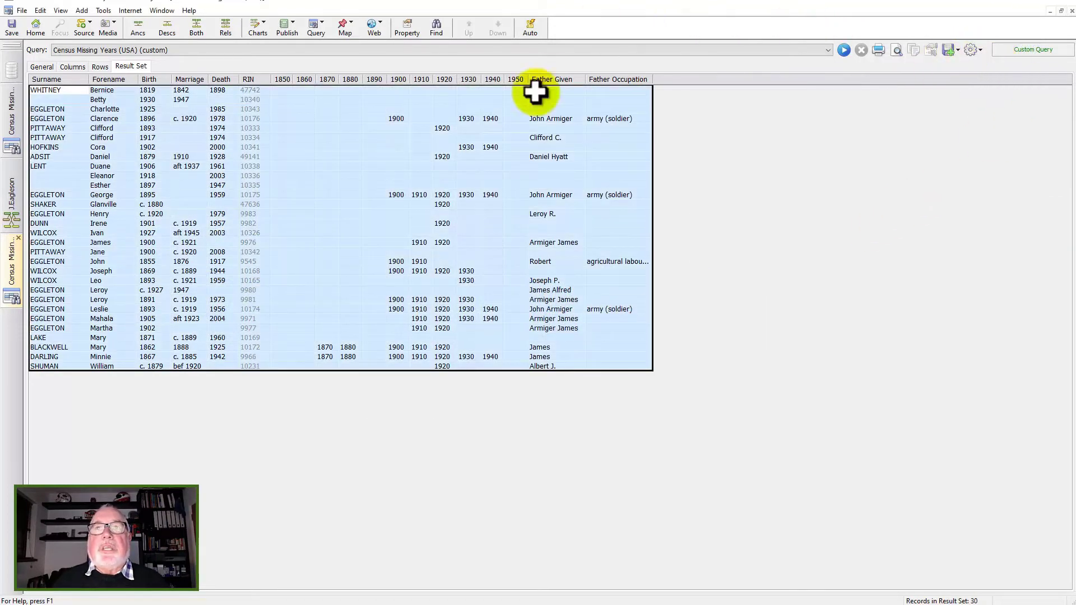
click(983, 50)
mouse_move(998, 199)
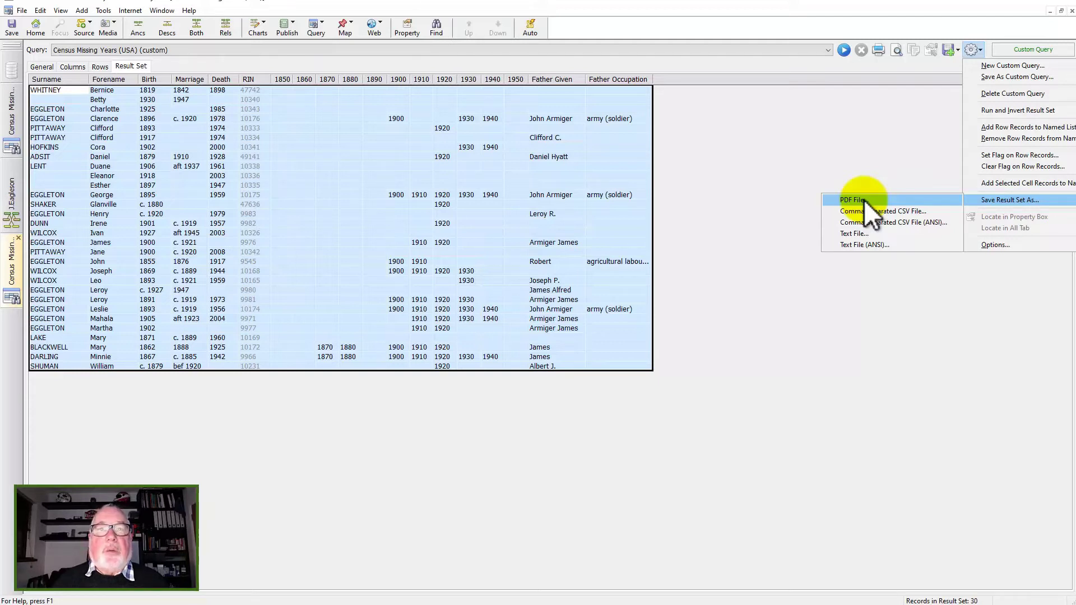
Add the selected census records to a new named list 'dyberry census chase' and view Named Lists.
click(1006, 185)
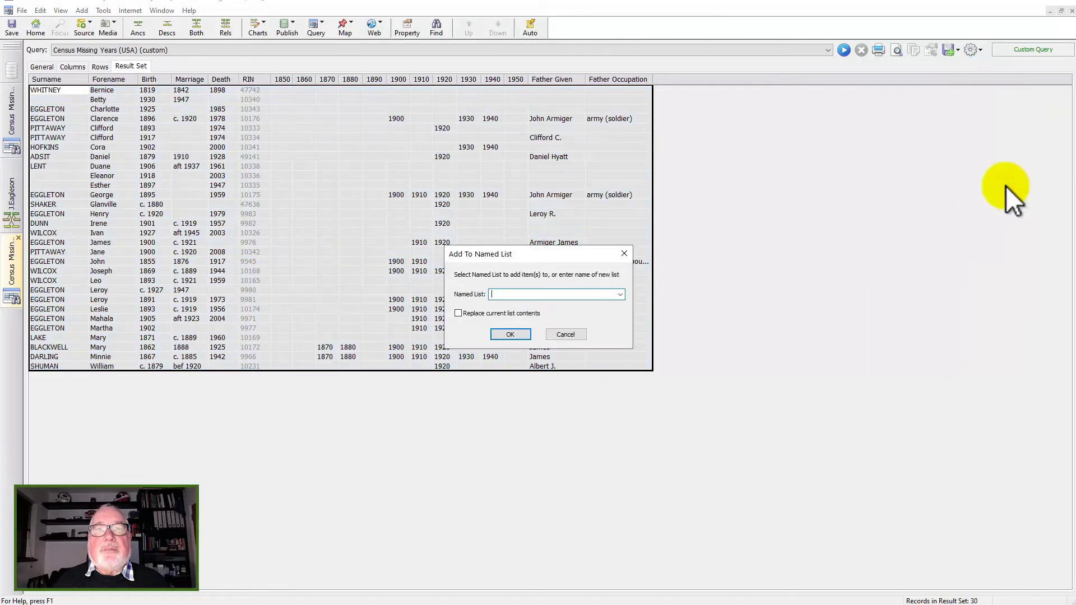
key(Down)
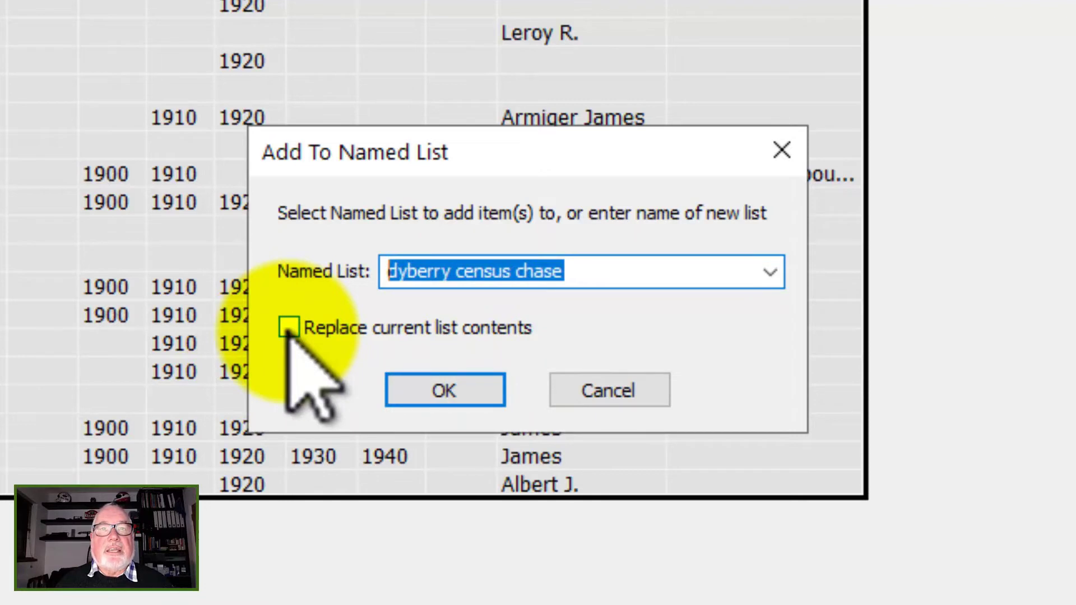
click(444, 391)
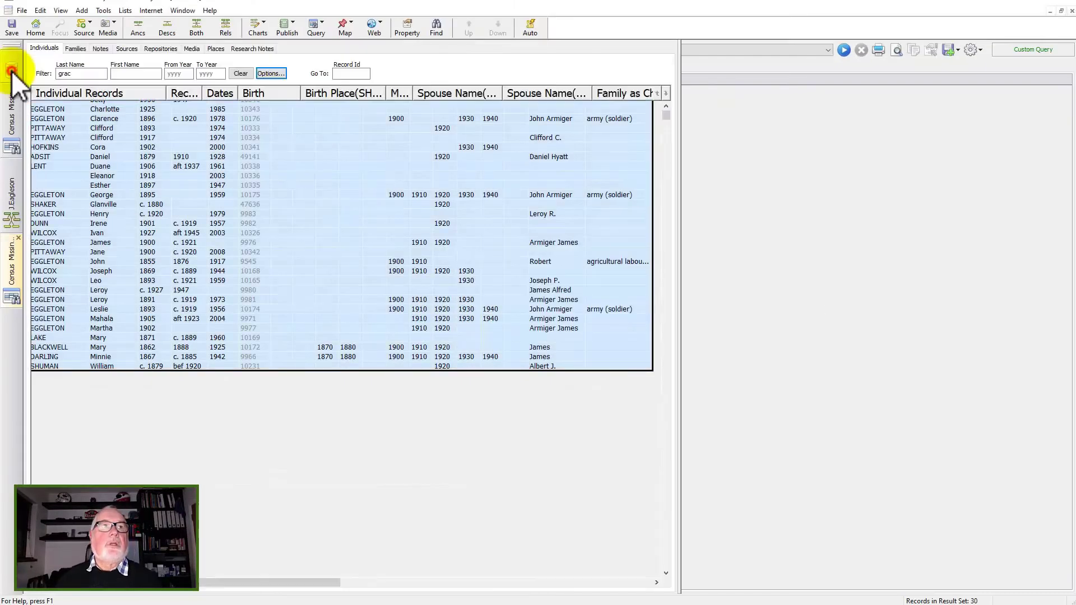
click(11, 70)
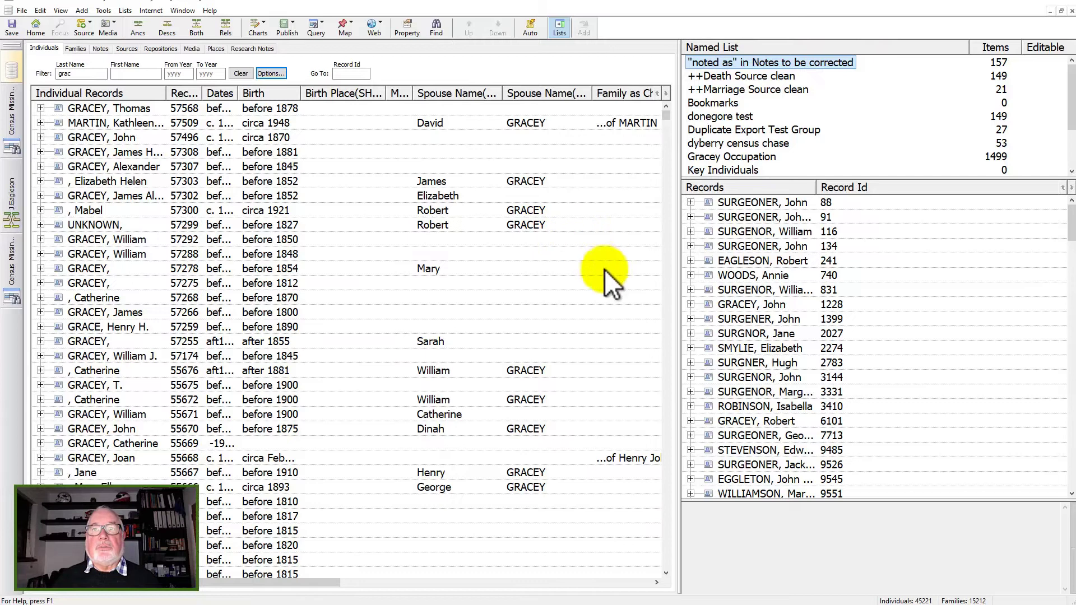
Drag the splitter right so the Individual Records list shows more columns.
drag(684, 320, 817, 336)
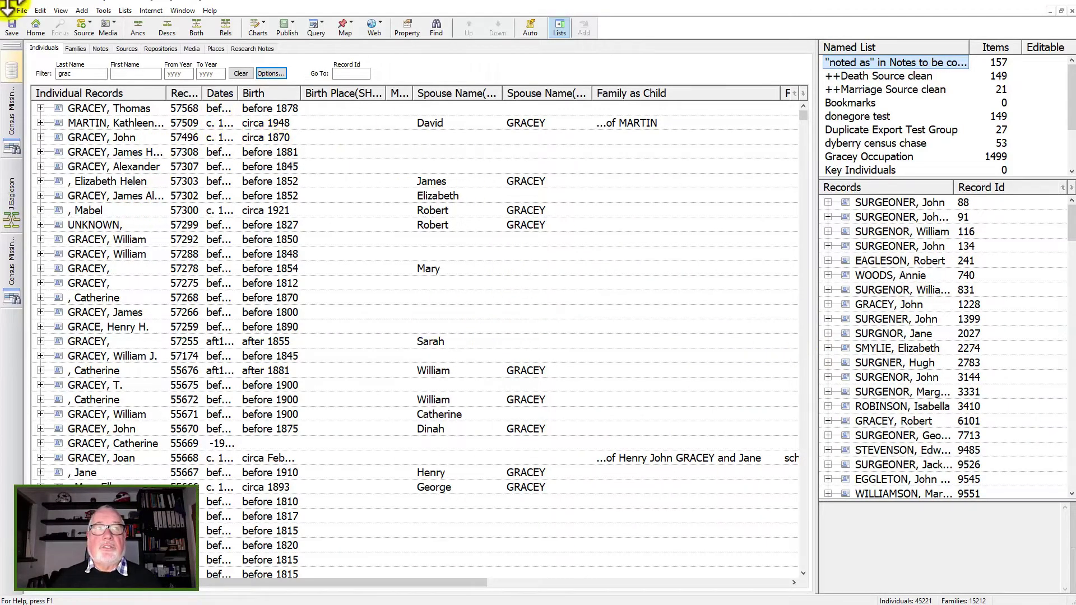
click(103, 10)
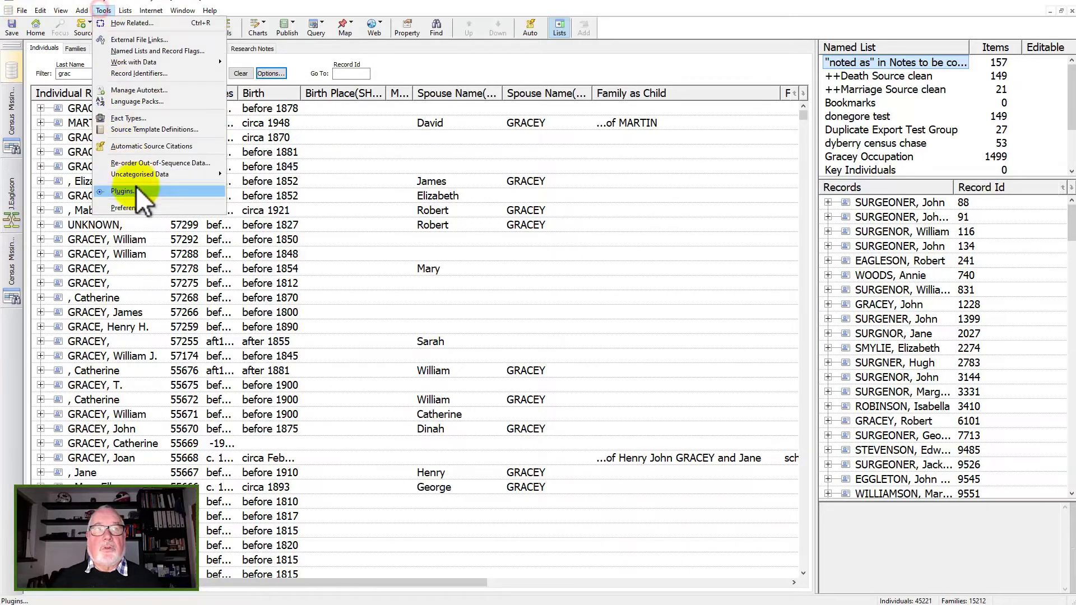
click(133, 209)
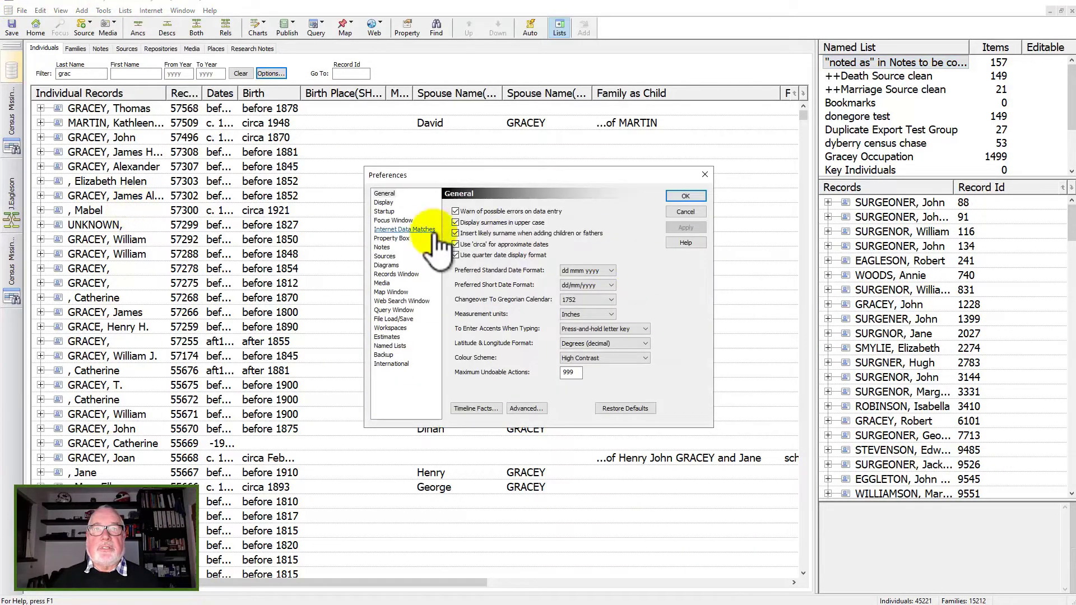
click(386, 202)
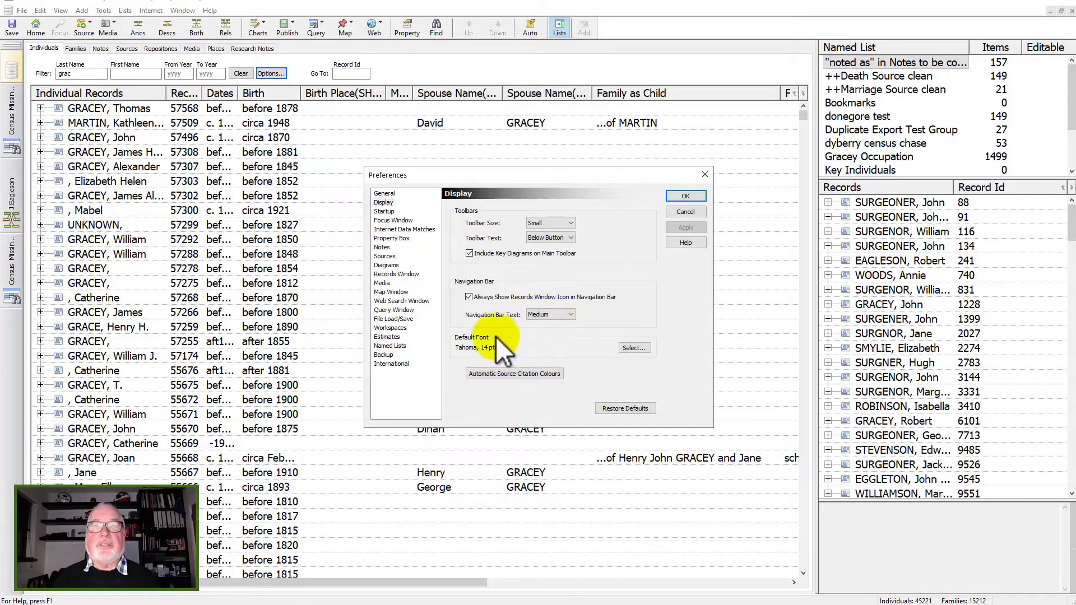
click(632, 348)
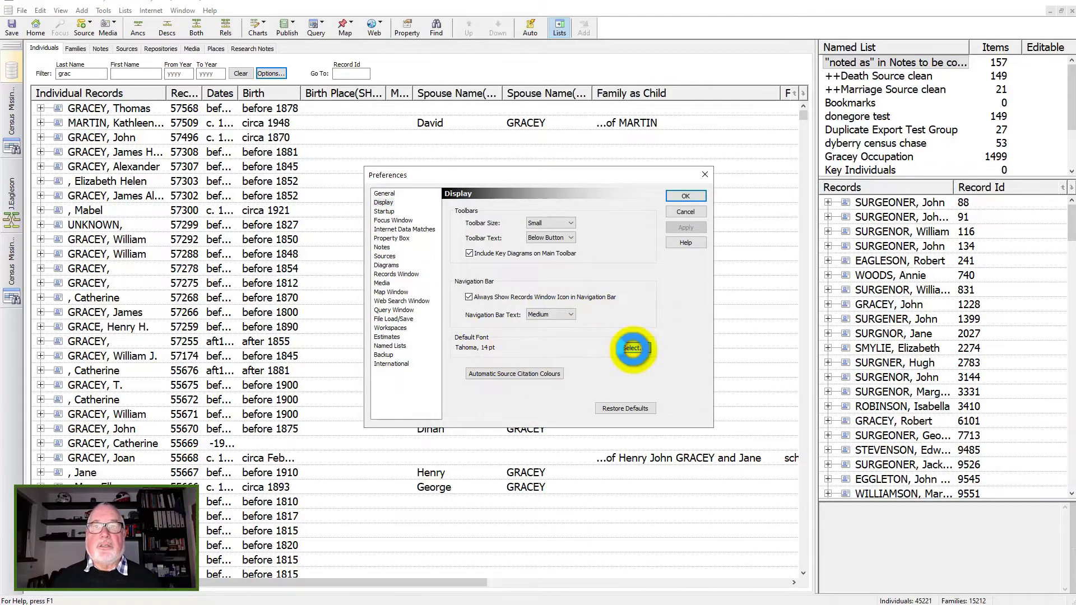
click(684, 211)
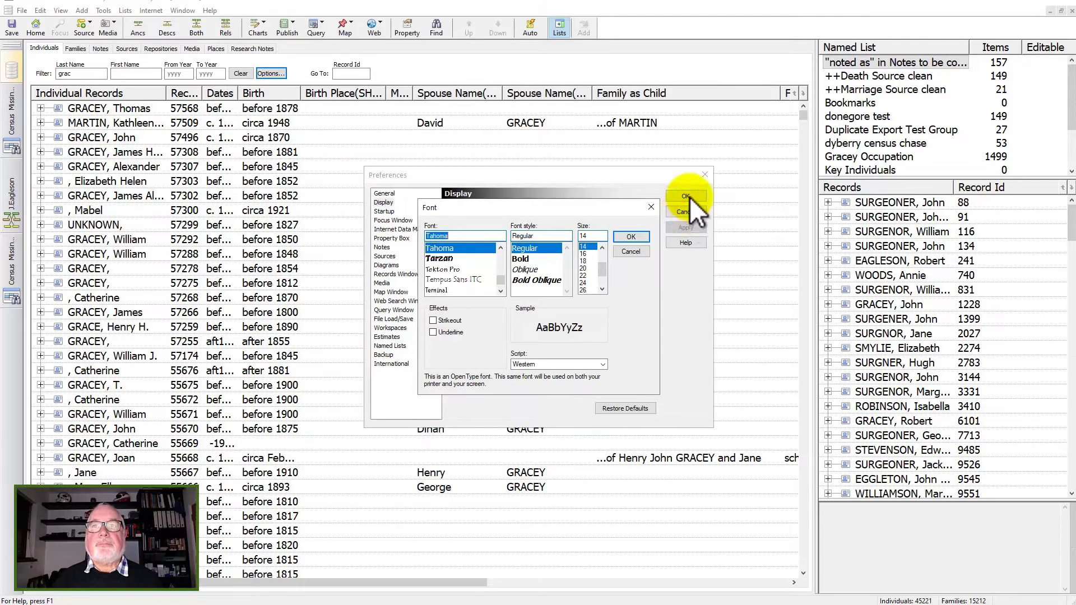
click(689, 196)
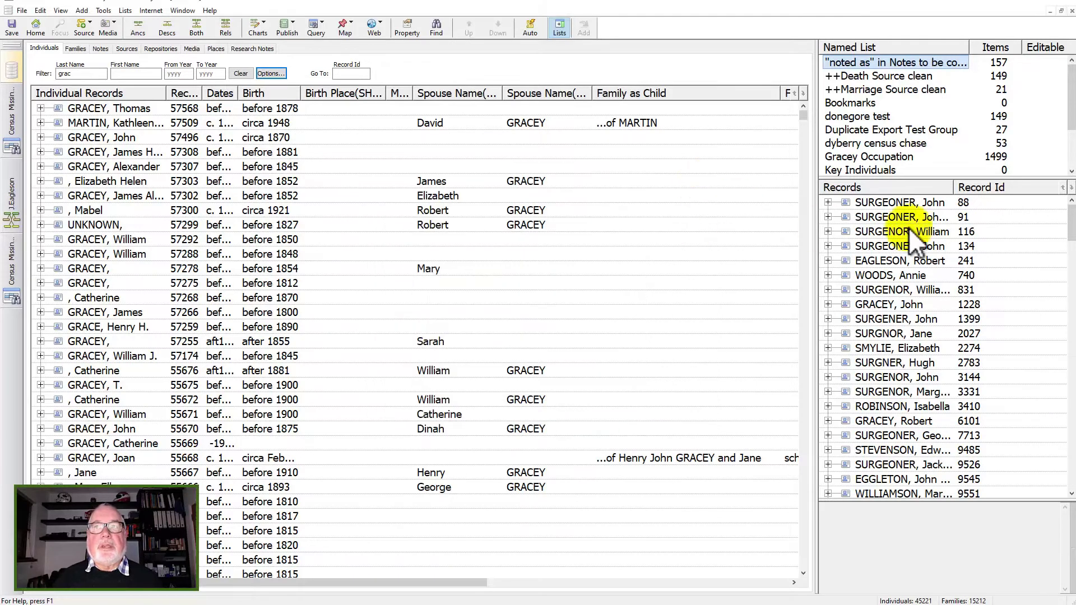
Select 'dyberry census chase' and widen its members pane to show RIN and dates.
click(877, 143)
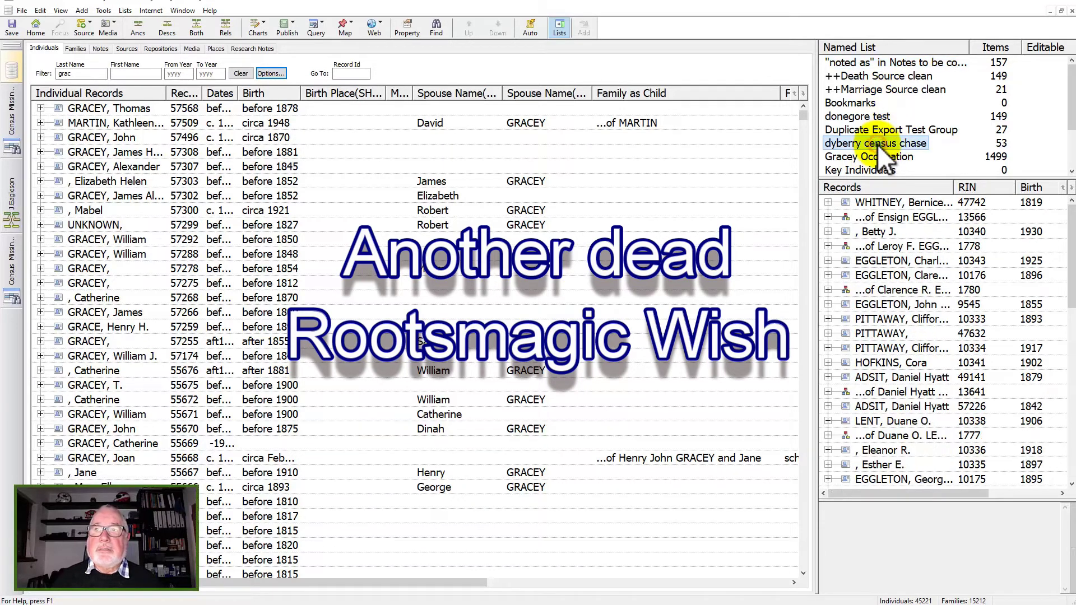
drag(816, 318, 692, 330)
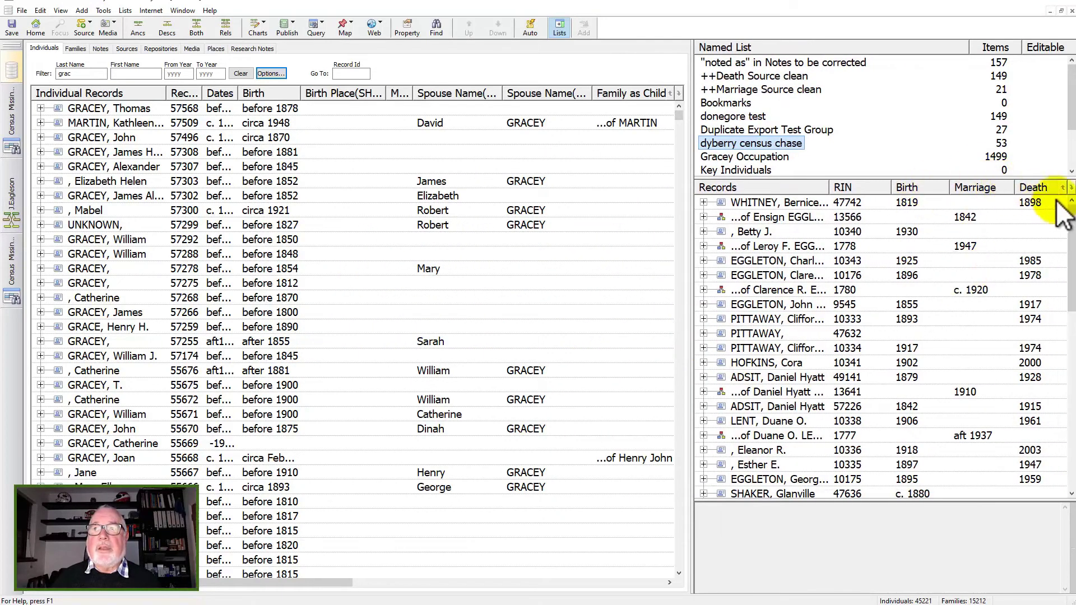
Expand the first list members and the 1925-born member to see their names, facts and families.
click(703, 202)
key(Down)
key(Down)
key(Down)
key(Down)
key(Down)
key(Down)
key(Down)
key(Down)
key(Down)
key(Down)
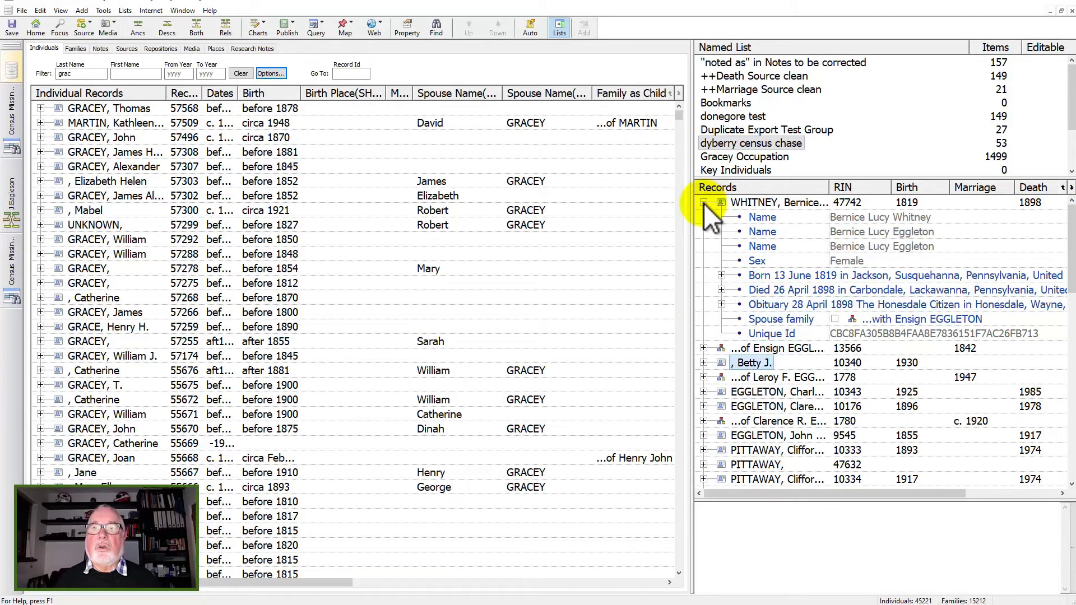
key(Right)
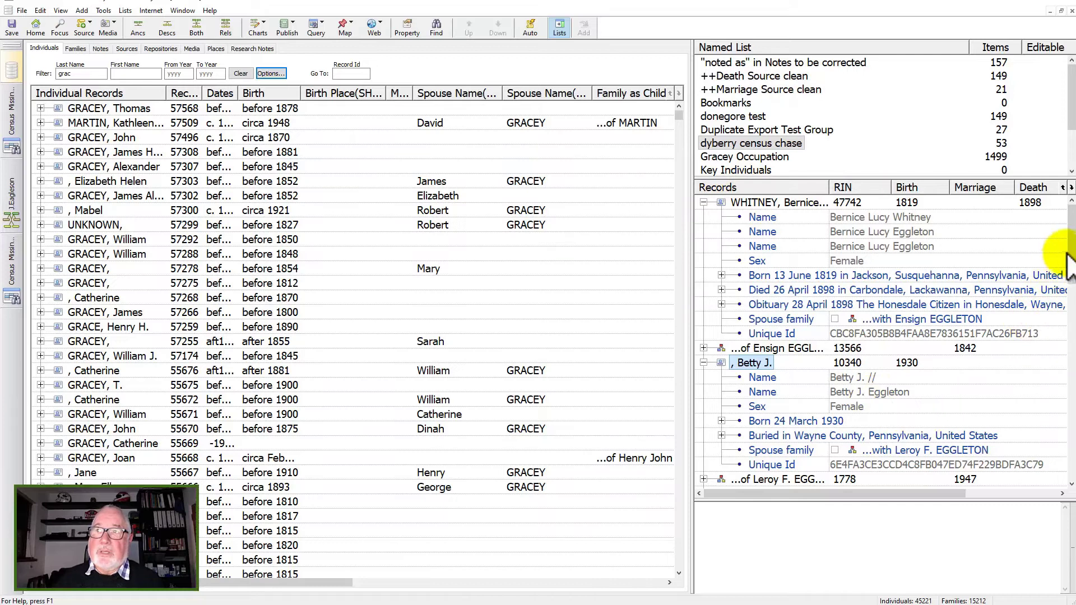
drag(1068, 257, 1071, 281)
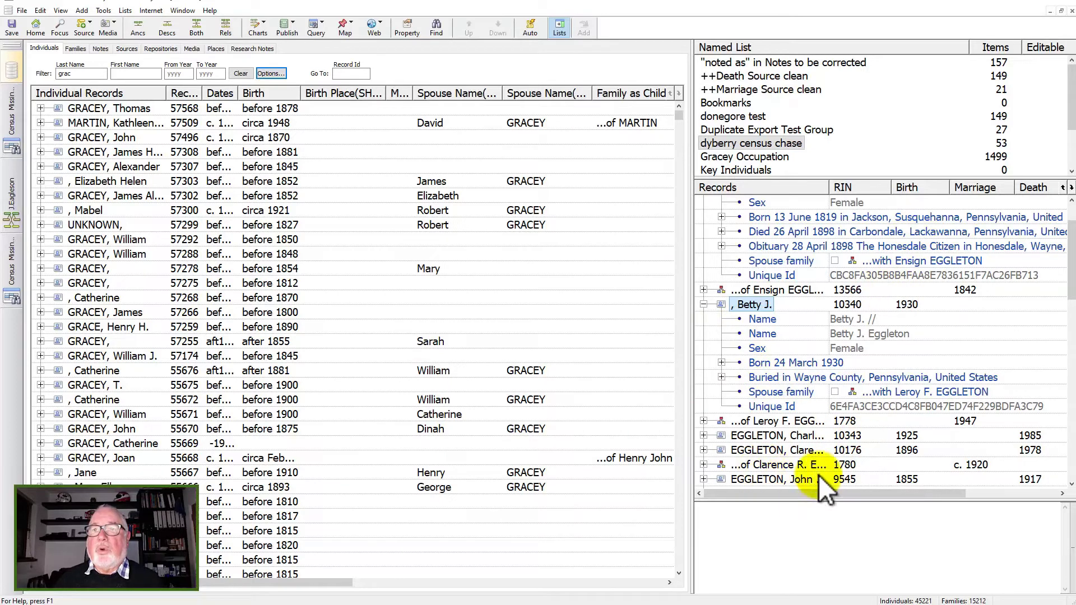
click(704, 436)
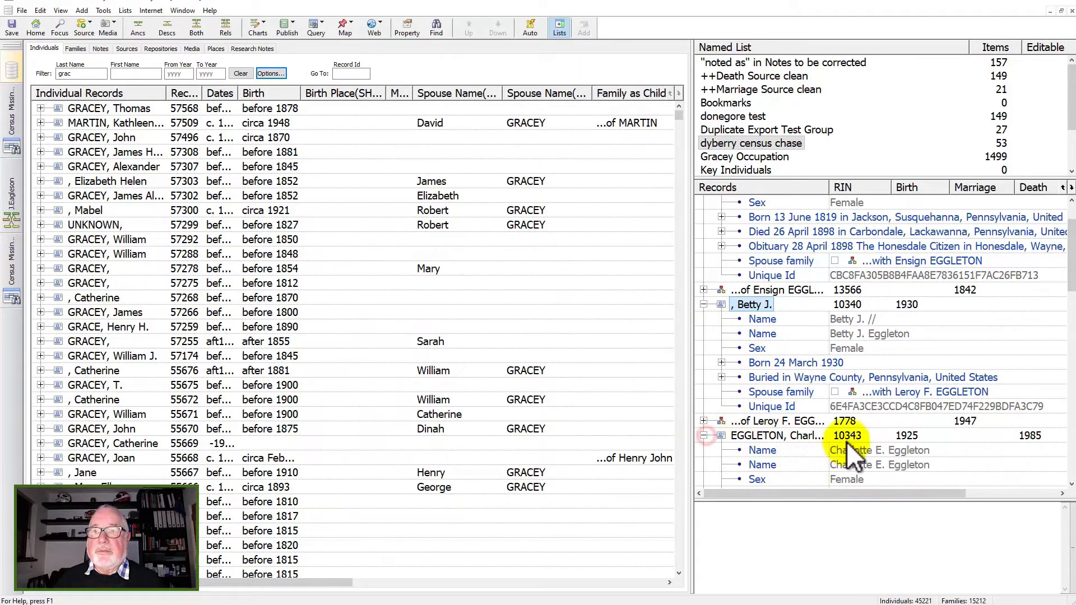
click(125, 138)
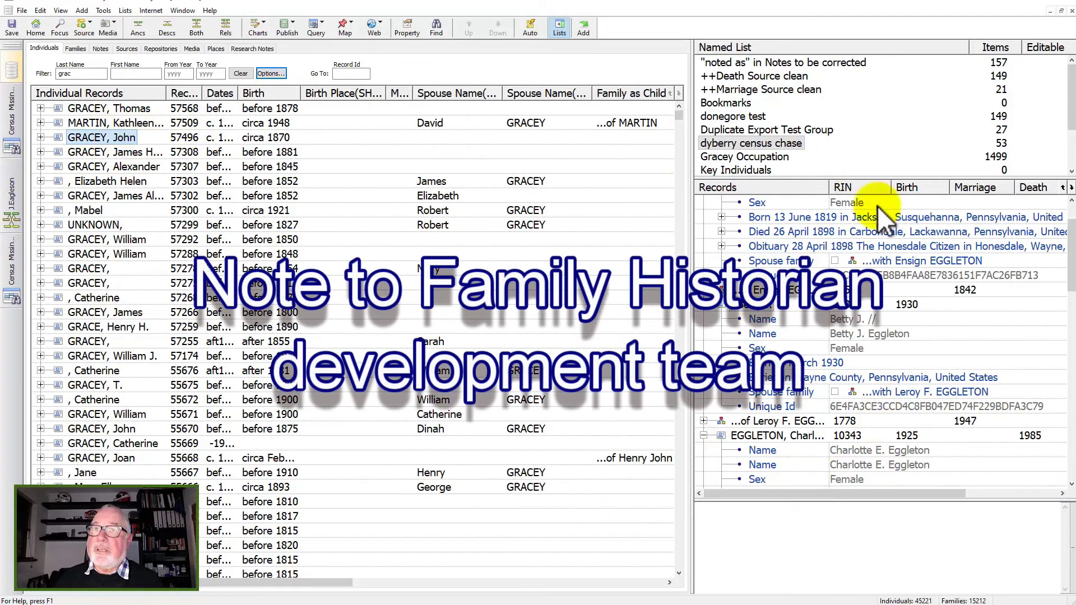
Focus the dyberry census chase list, then pick an individual in the main records list.
click(766, 144)
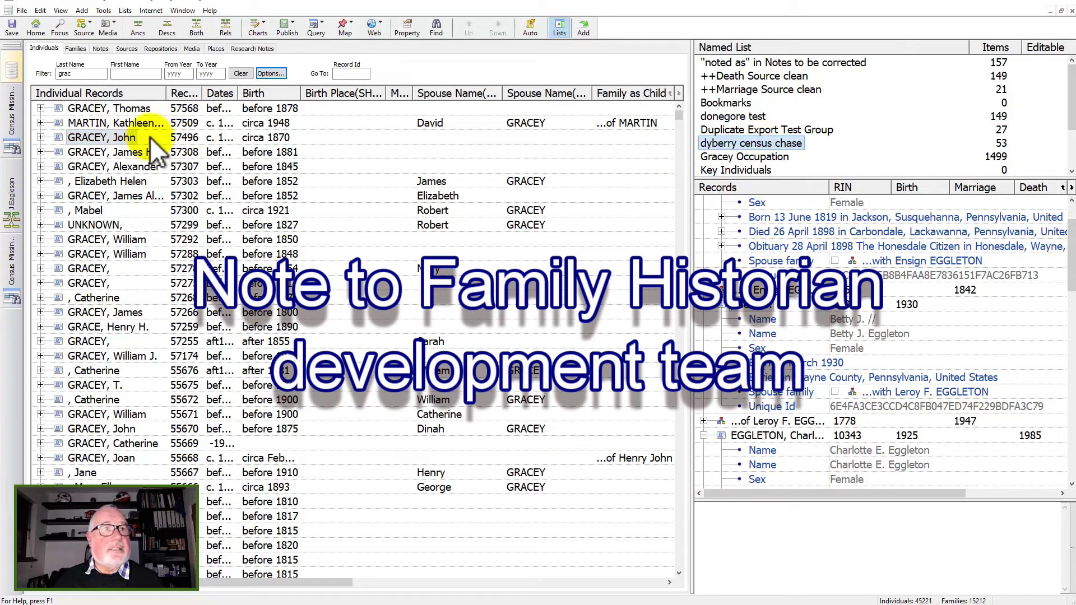
click(121, 137)
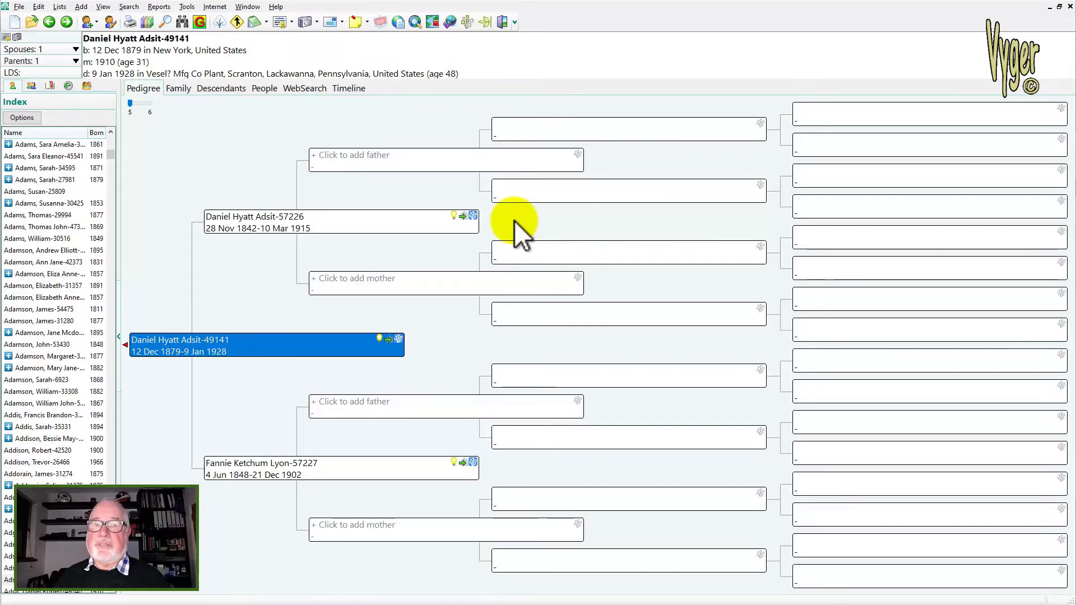
Create a new RootsMagic named group and choose to mark people by data fields.
click(86, 86)
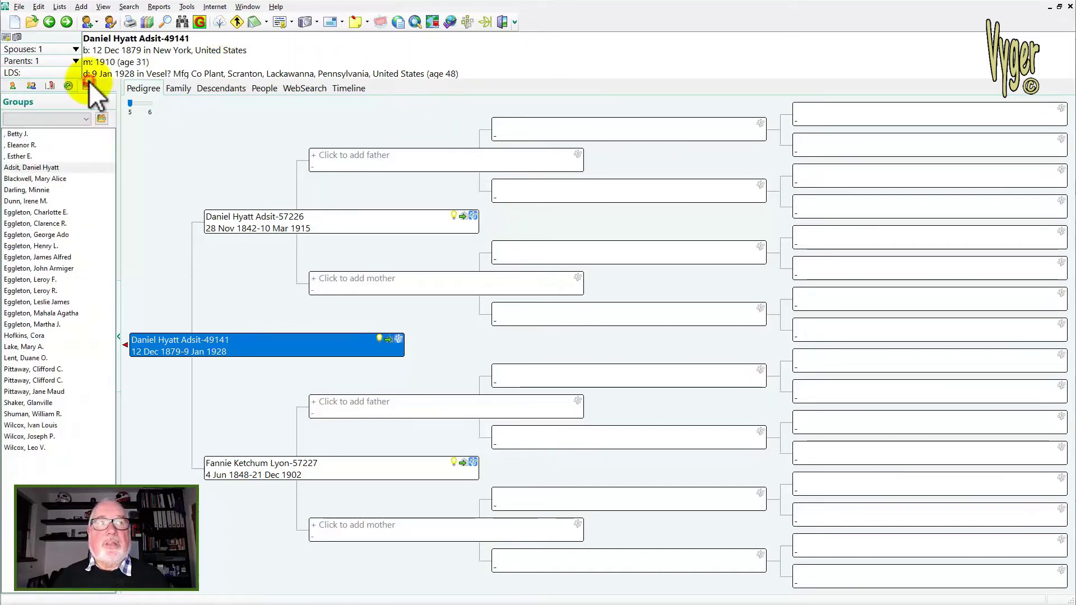
click(102, 118)
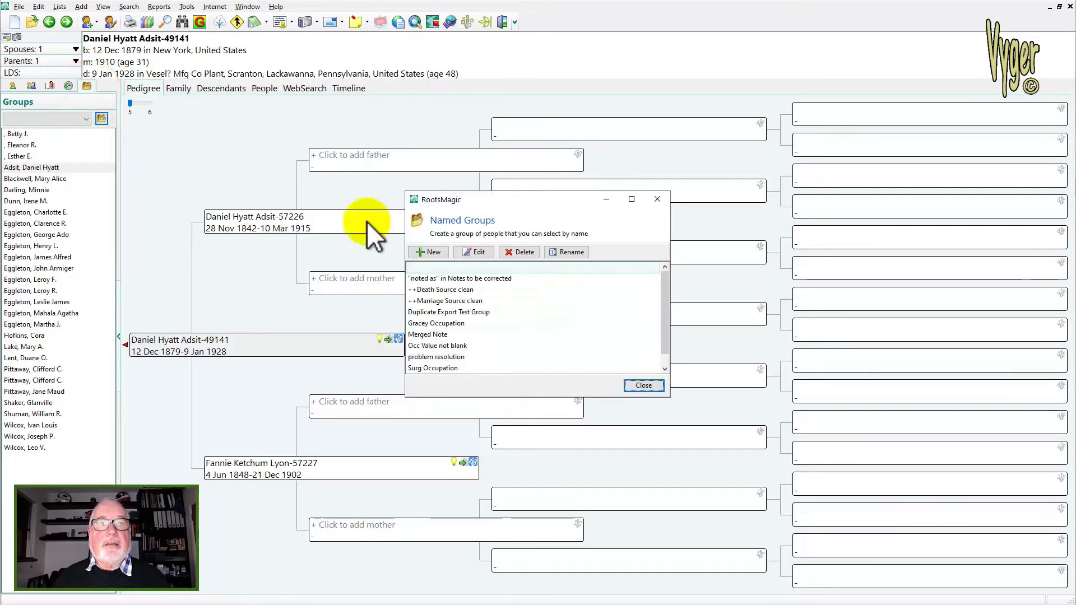
click(435, 252)
click(358, 181)
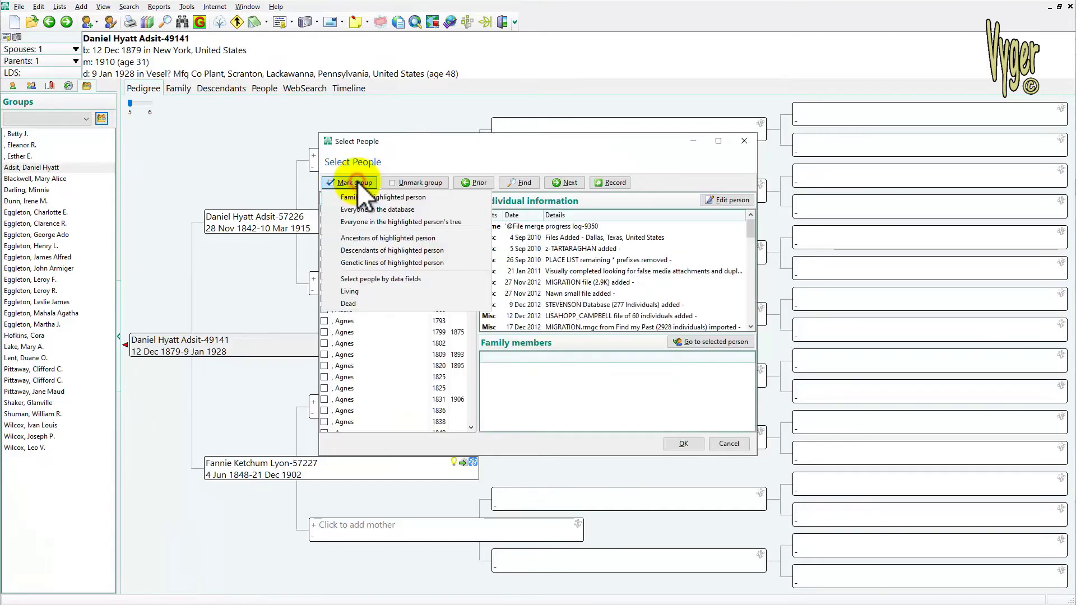
click(392, 277)
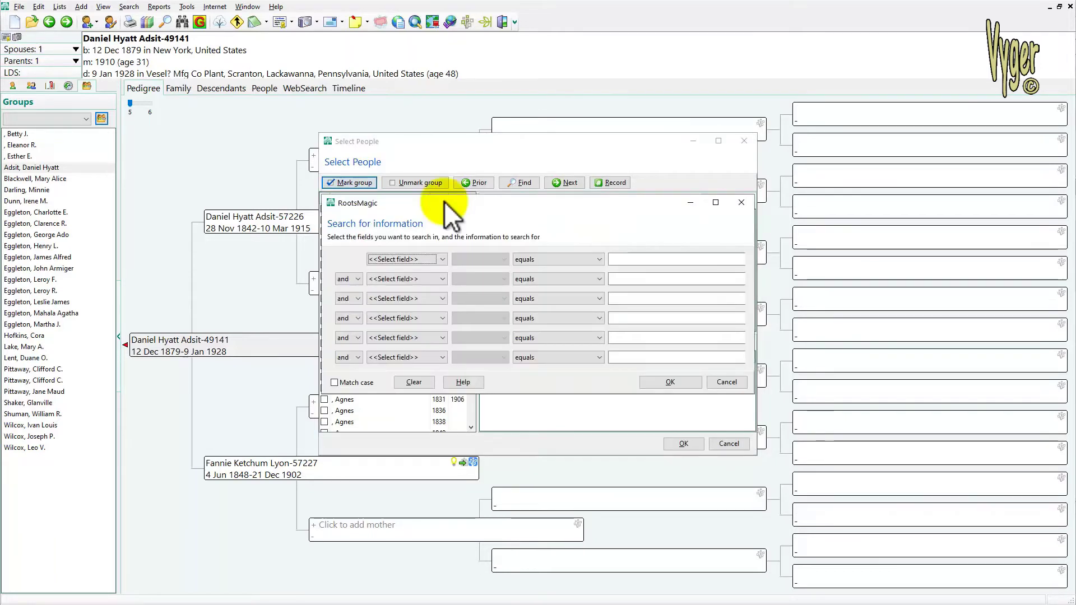
Set the first search criterion to Any fact place contains 'dyberry'.
key(a)
key(Tab)
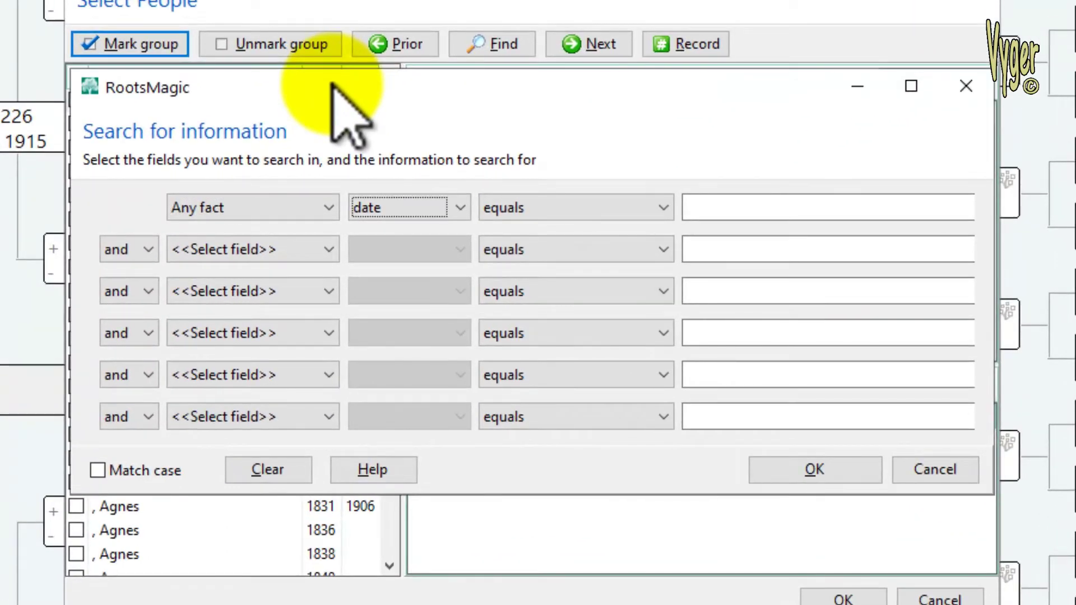
key(p)
key(Tab)
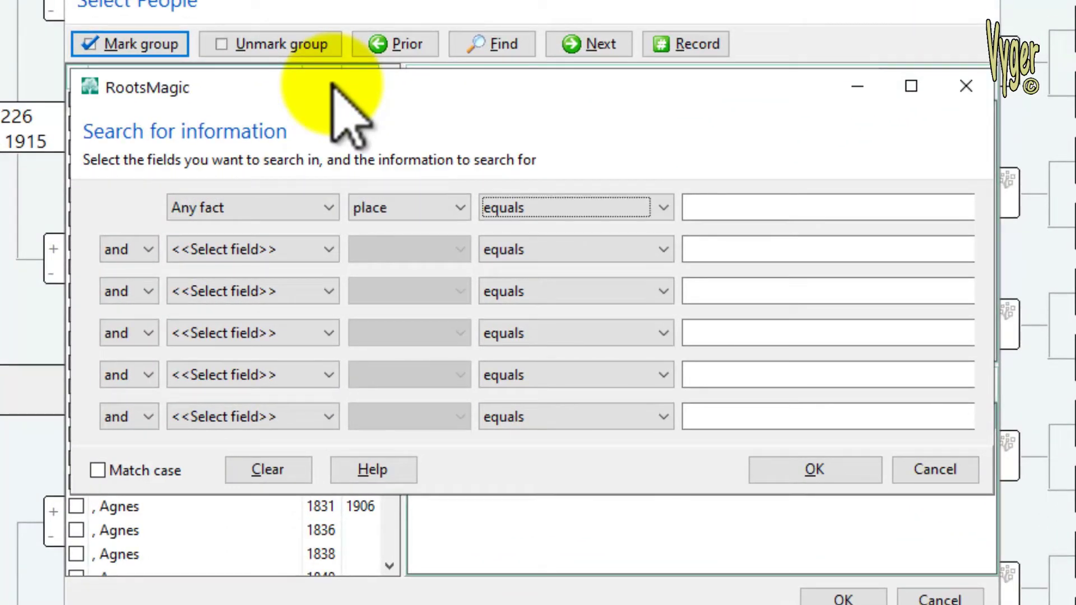
key(c)
key(Tab)
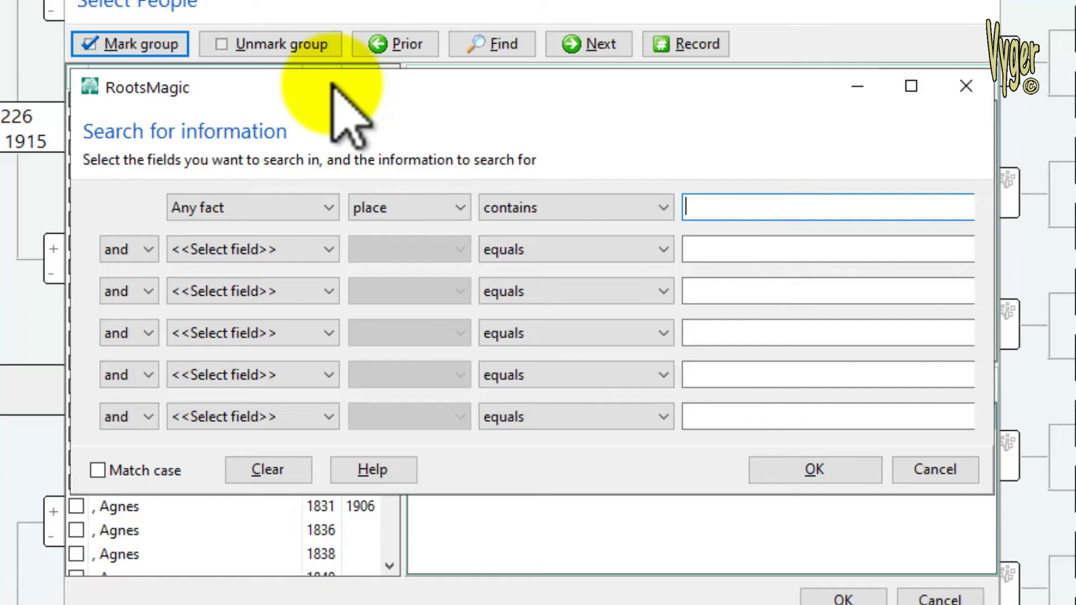
text(dyberry)
Add OR Any fact place details contains 'dyberry' and run the search, marking 30 people.
key(Tab)
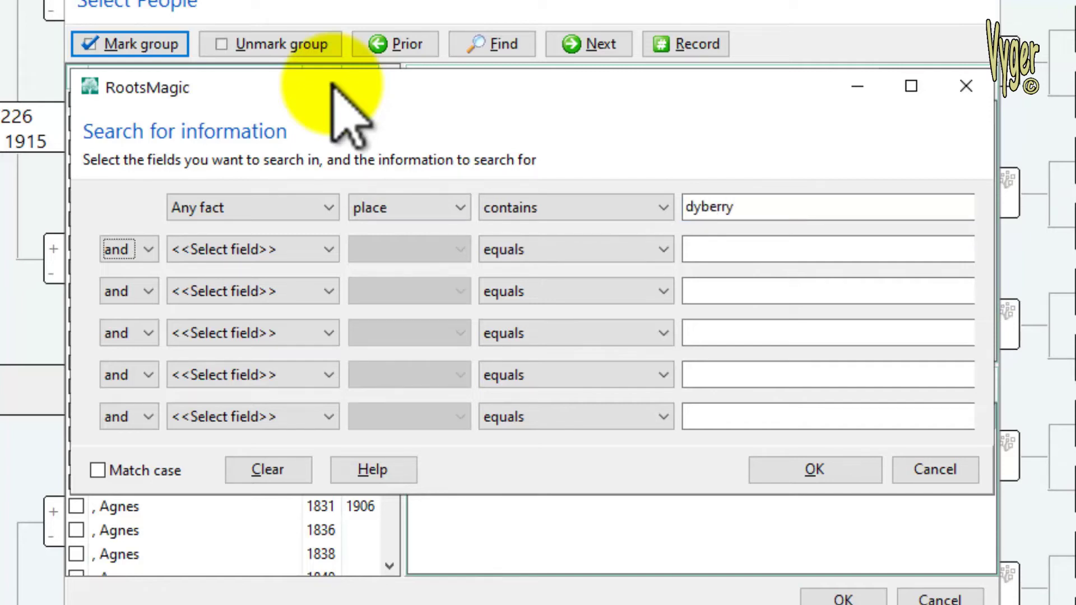
key(o)
key(Tab)
key(a)
key(Tab)
key(p)
key(p)
key(Tab)
key(c)
key(Tab)
text(dy)
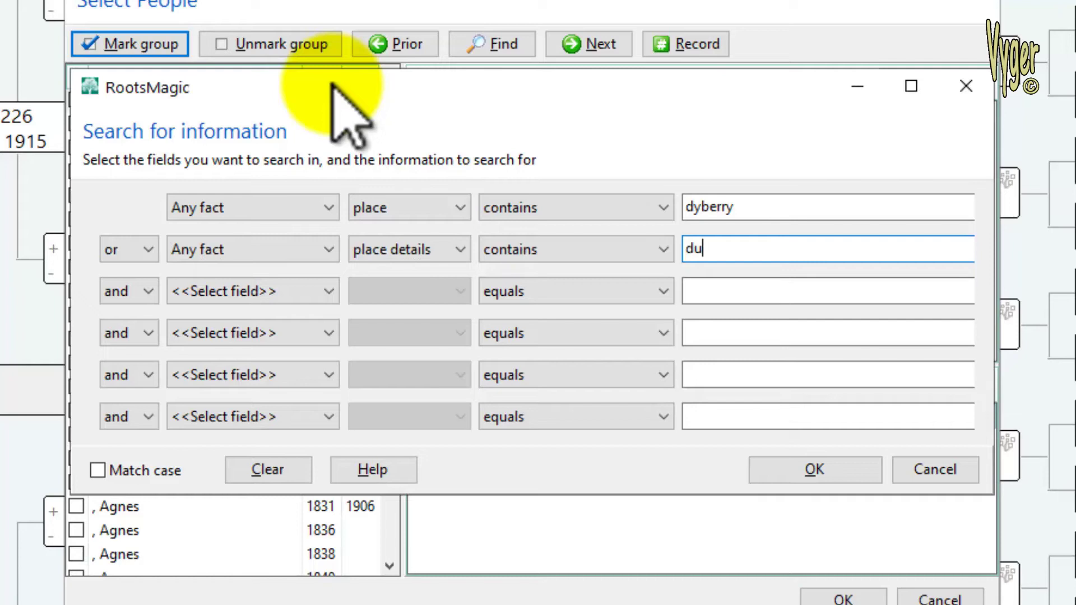
text(berry)
key(Tab)
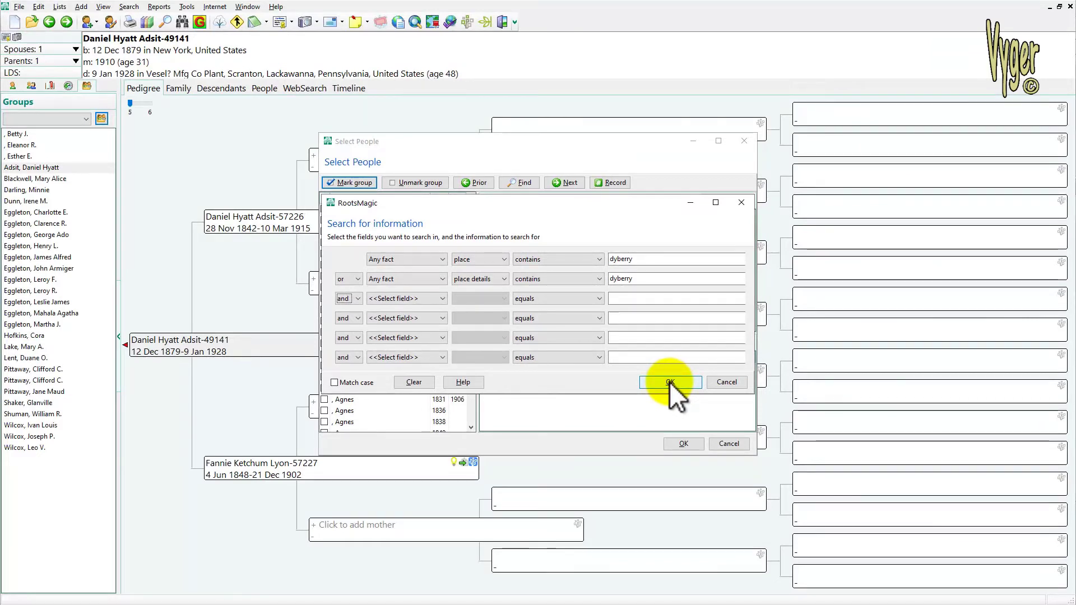
click(669, 382)
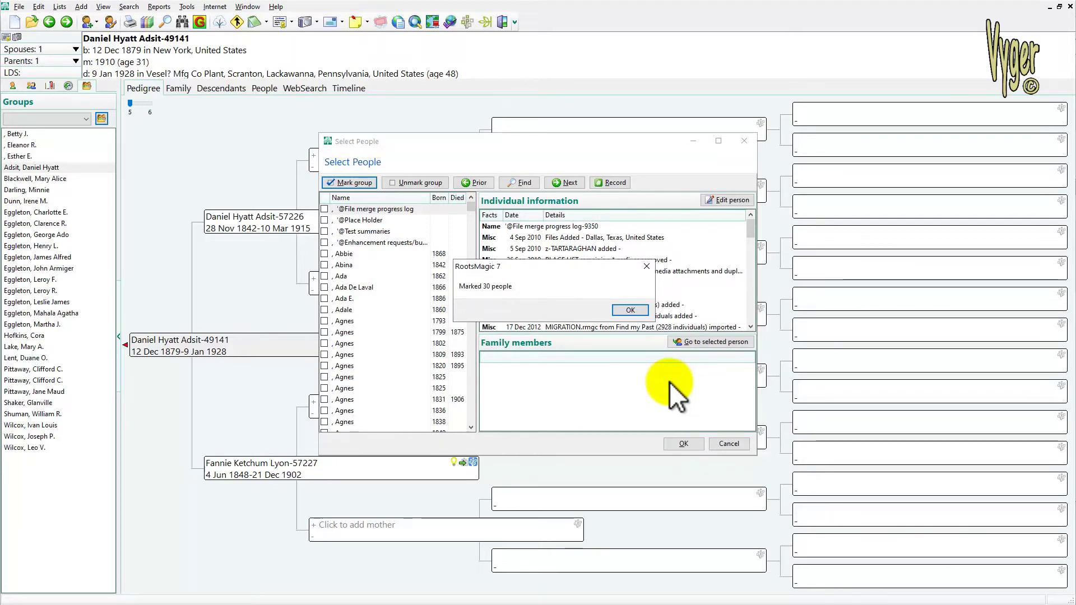
Dismiss the 30-marked message and choose Unmark group > Clear people by data fields.
click(630, 310)
click(415, 182)
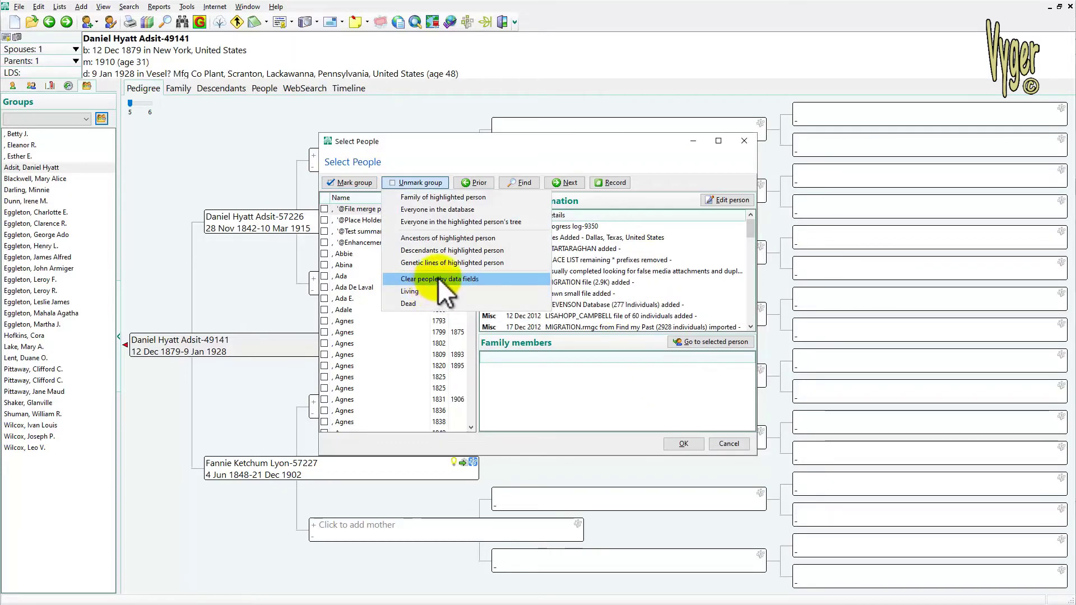
click(438, 280)
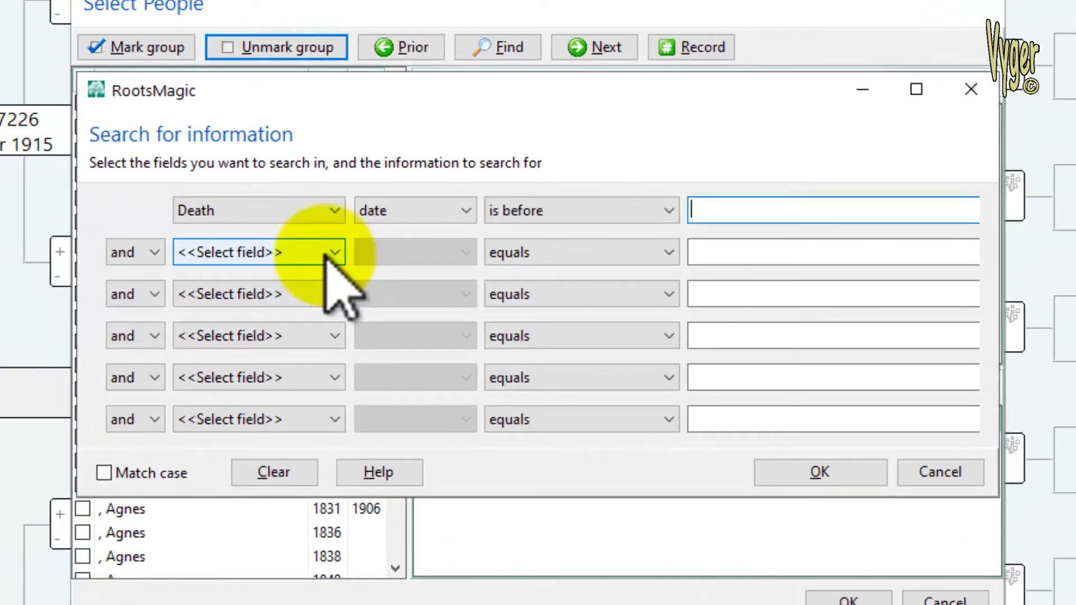
Set the unmark criteria to Death date before 1850 OR Birth date after 1950.
text(1850)
key(Tab)
key(Down)
key(Tab)
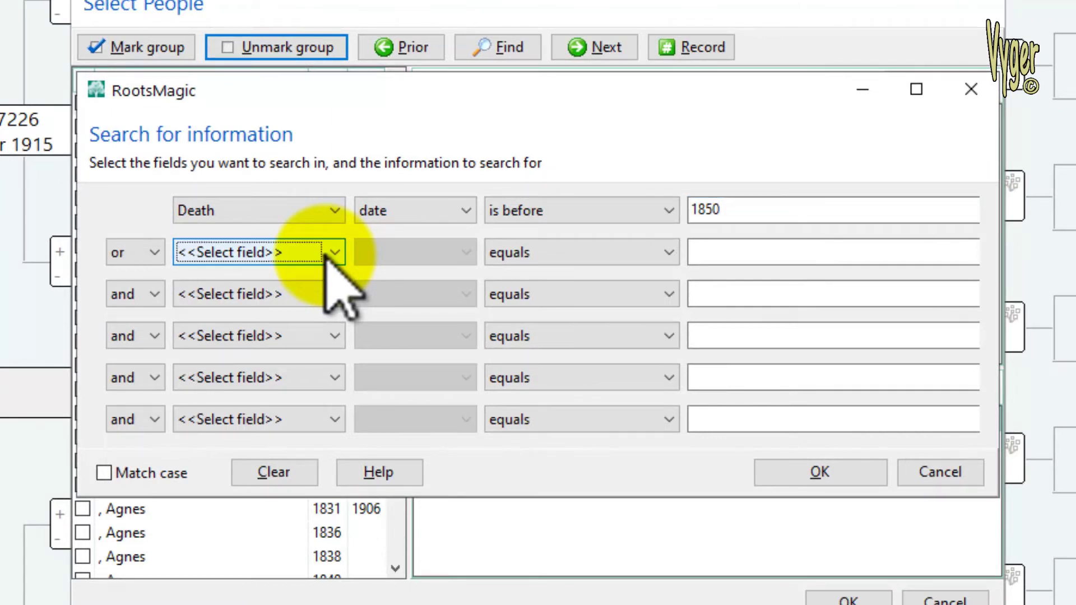
key(Down)
key(Tab)
key(Tab)
key(Down)
key(Down)
key(Tab)
text(1950)
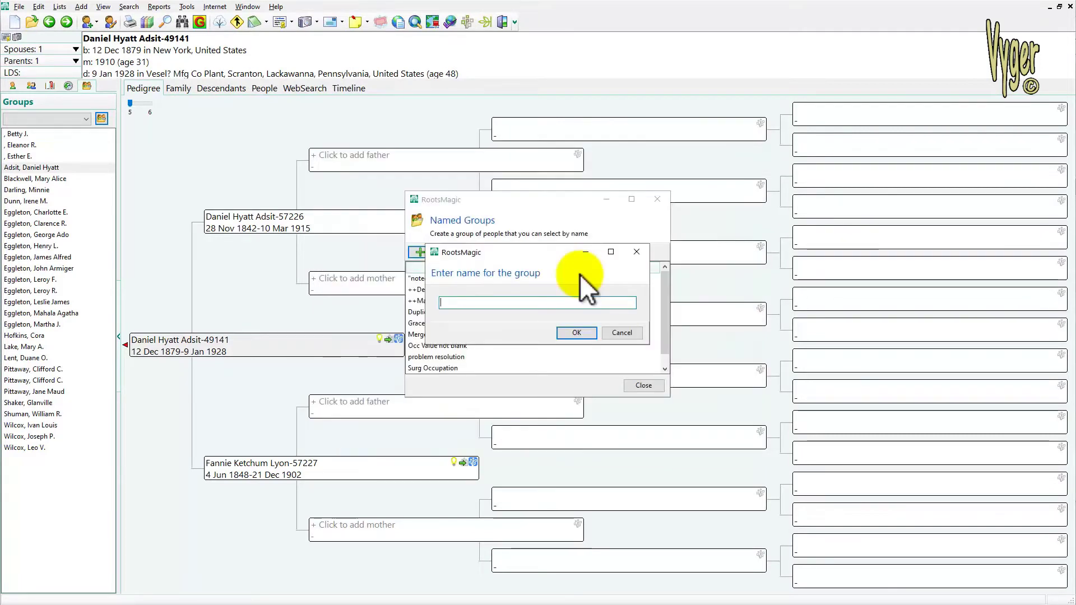
Name the new group 'dyberry census chase' and confirm it.
text(dybery)
key(BackSpace)
text(ry census chase)
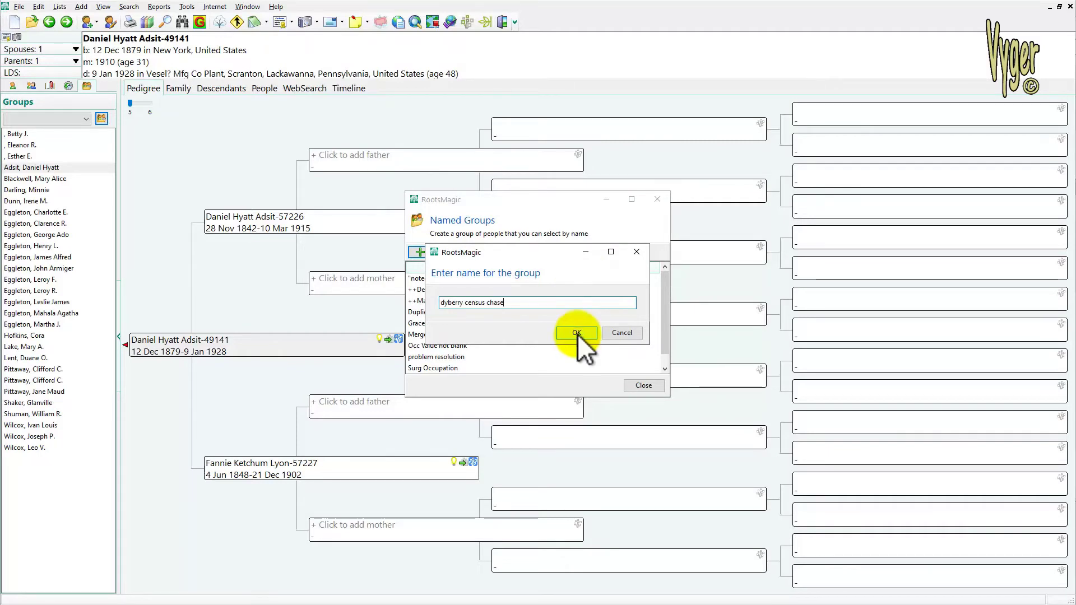
click(578, 333)
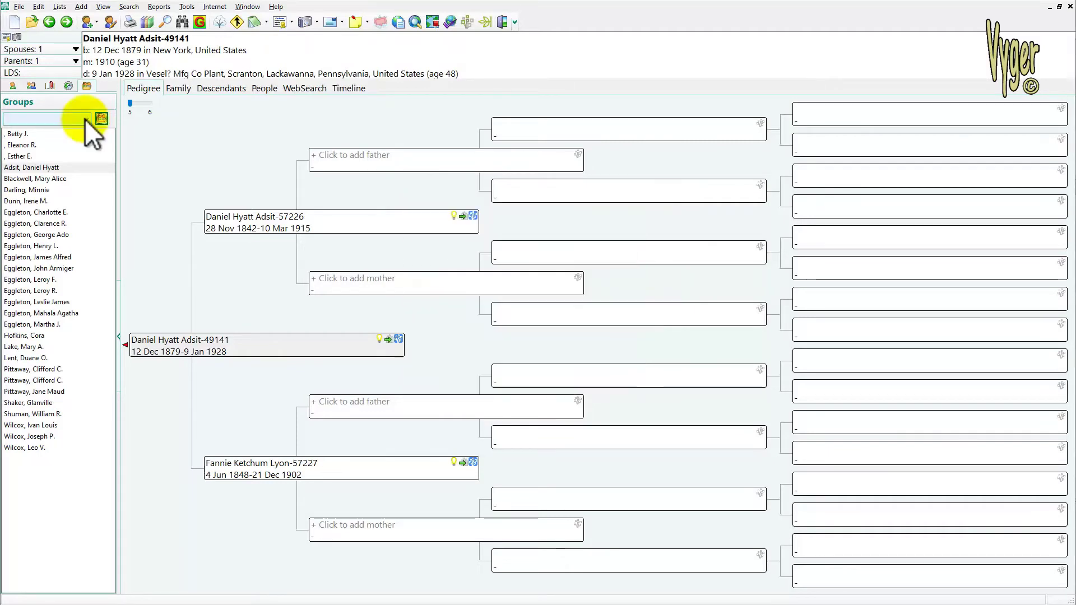
Show the dyberry census chase group's members in the side panel's Groups list.
click(69, 86)
click(86, 85)
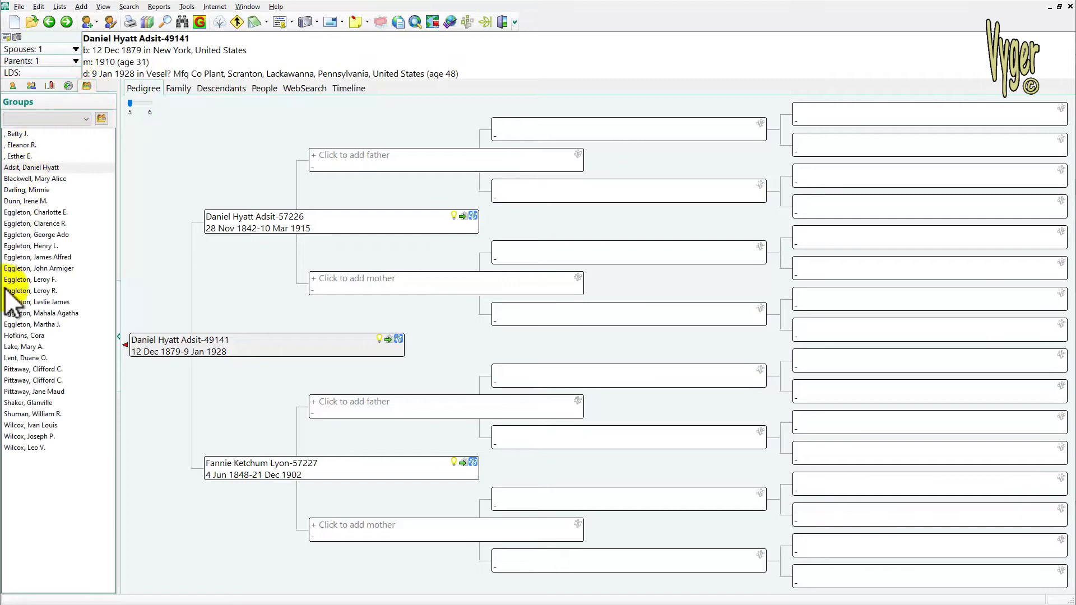
click(87, 119)
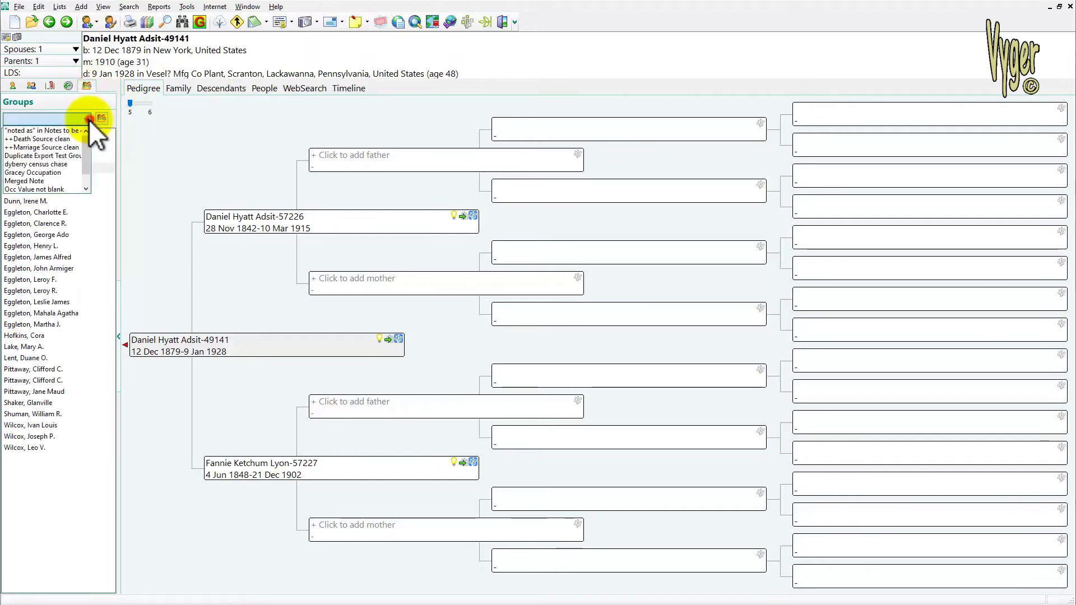
click(30, 165)
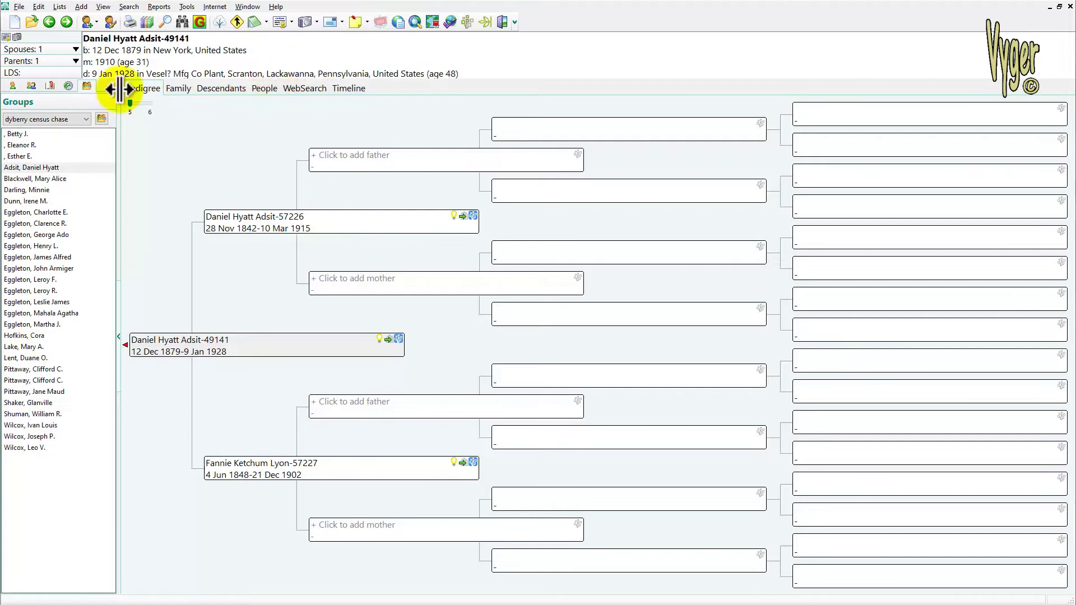
Switch to the Timeline view and step through each dyberry census chase member's facts.
click(351, 88)
click(16, 135)
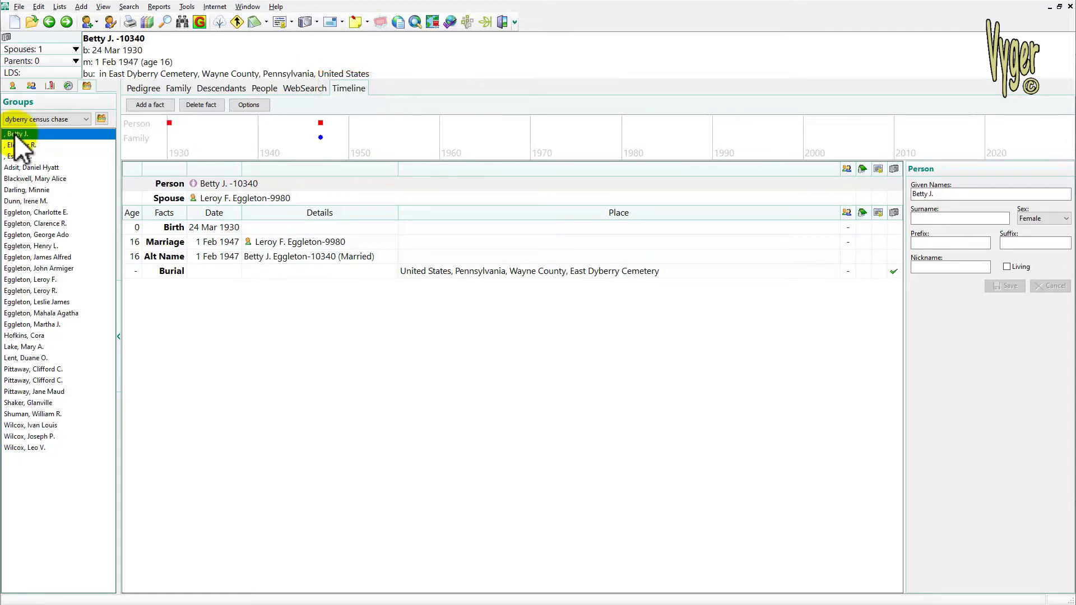
key(Down)
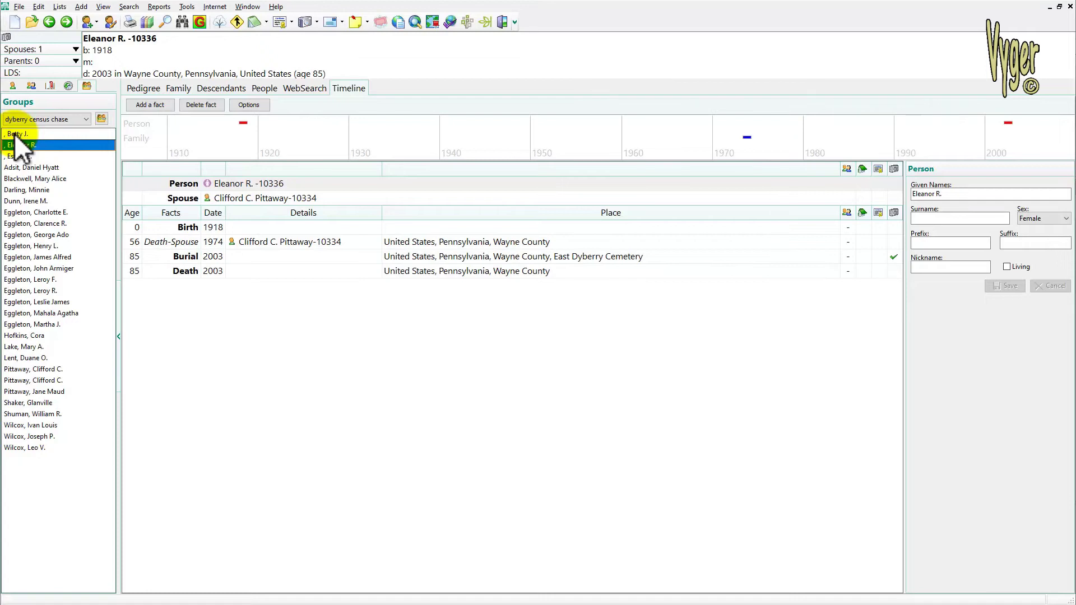
key(Down)
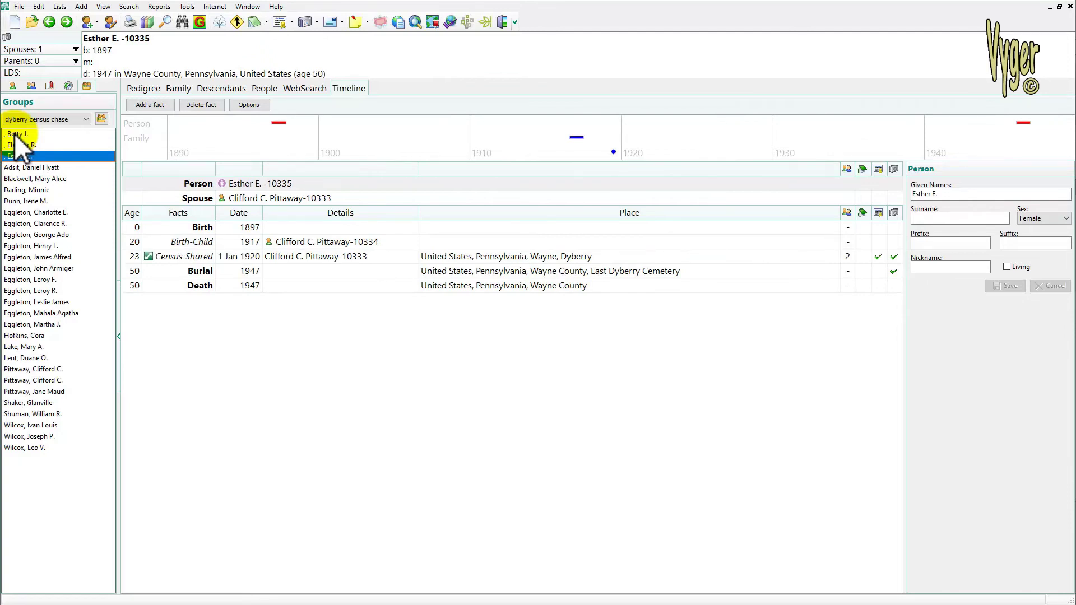
key(Down)
key(Up)
key(Down)
key(Down)
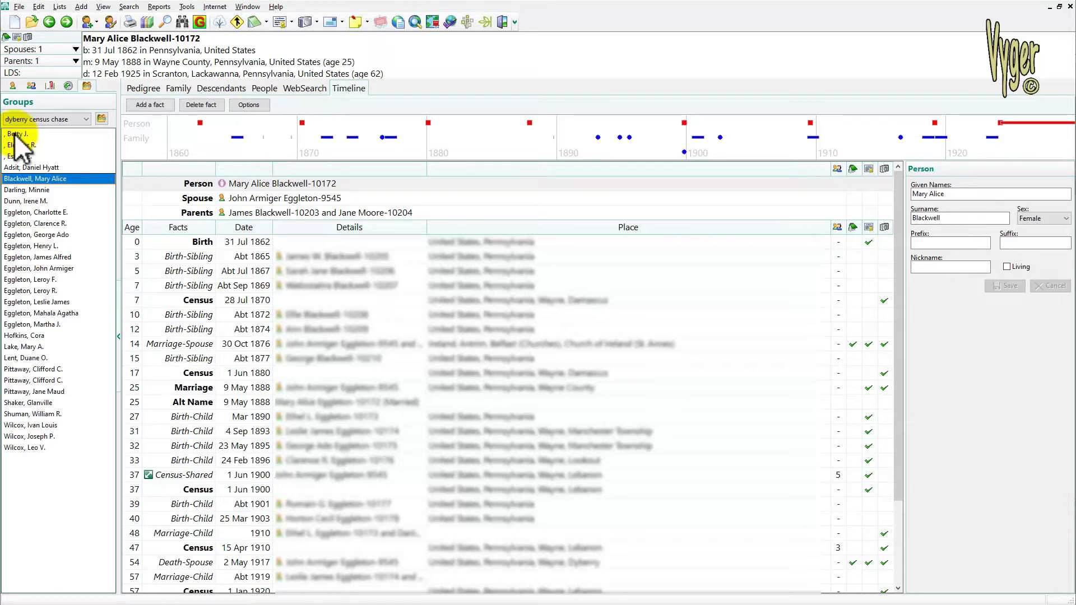
click(16, 134)
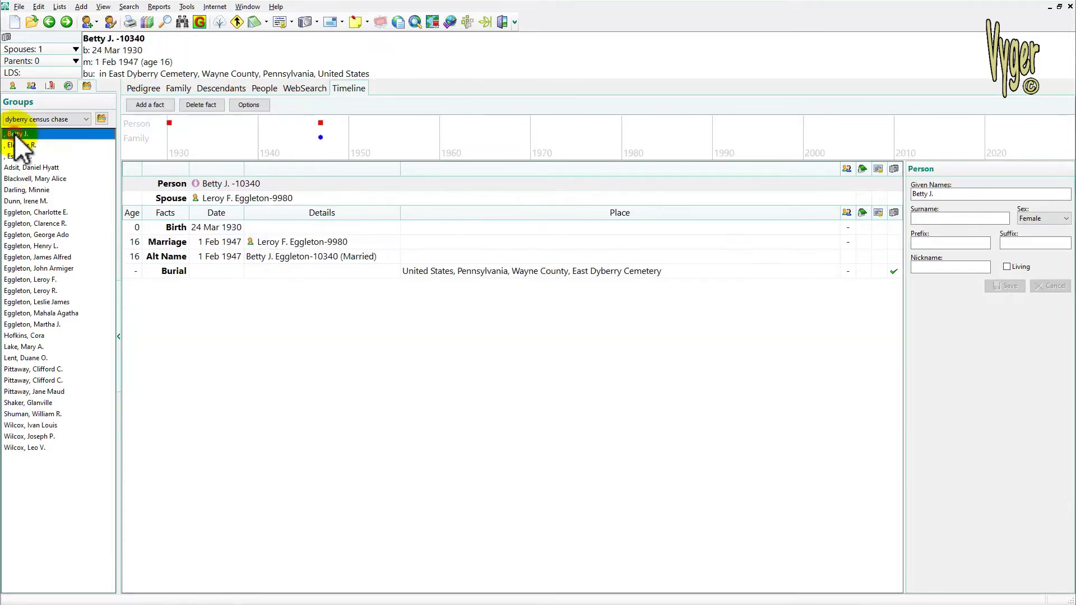
click(28, 144)
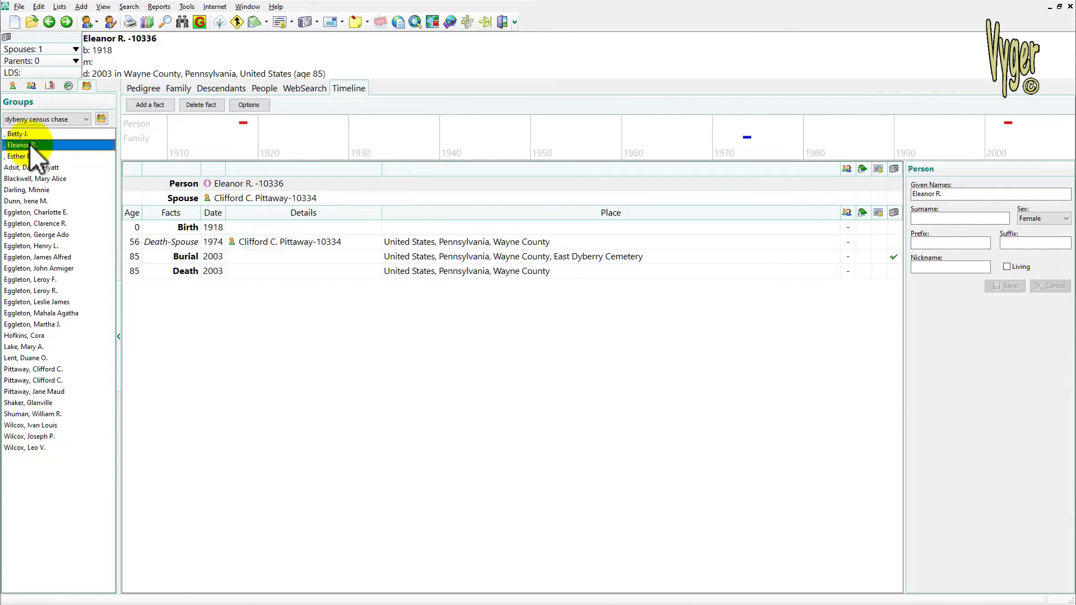
click(33, 157)
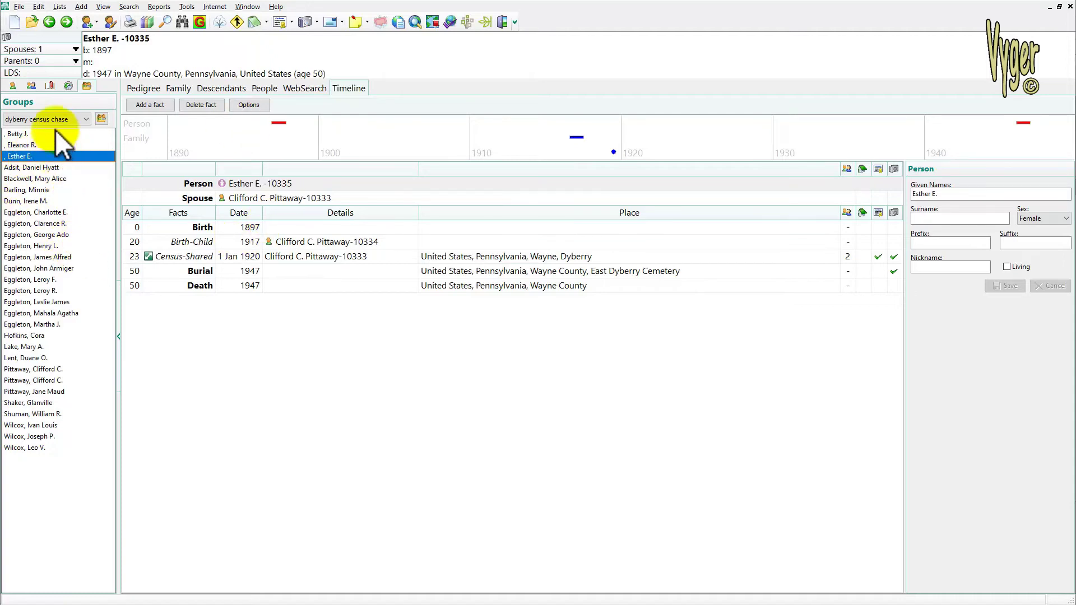
Edit the dyberry census chase group's membership with a new, cleared search.
click(101, 119)
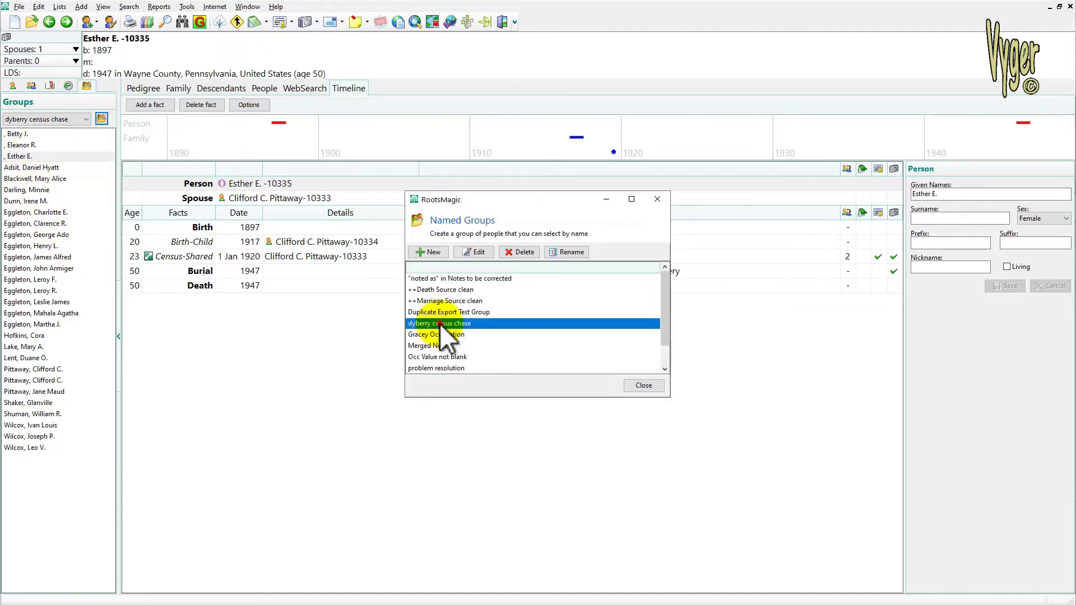
click(477, 251)
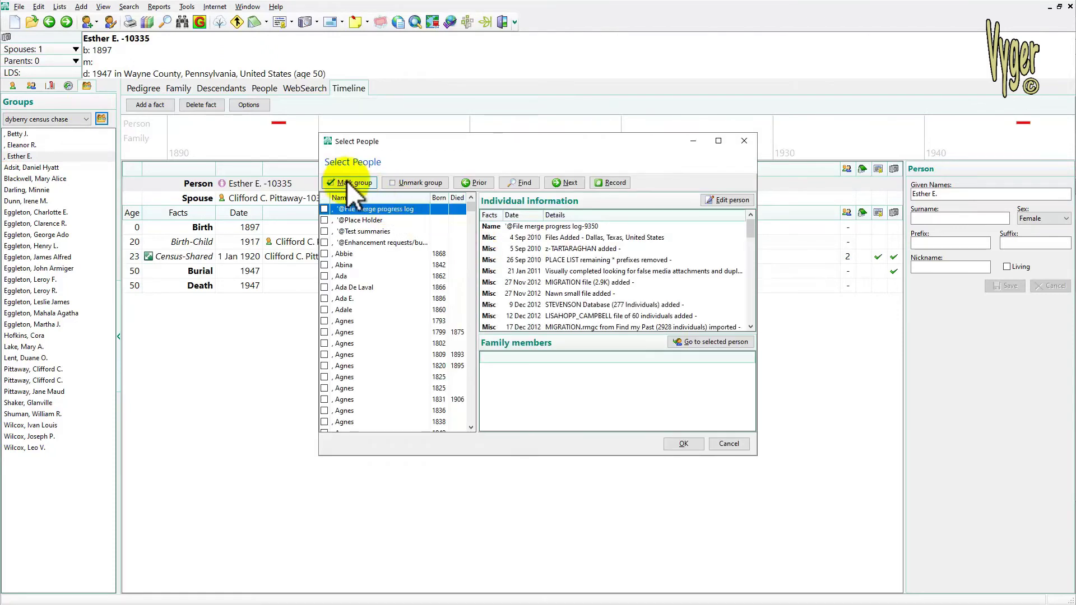
click(352, 182)
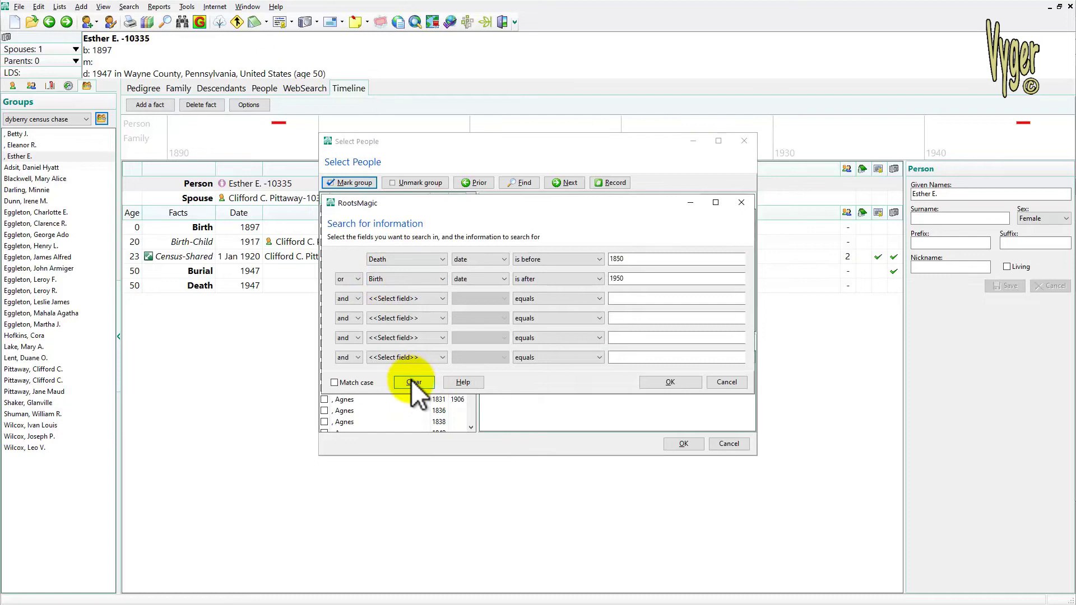
click(413, 382)
Mark people whose fact notes contain 'dyberry', add them, and close Named Groups.
click(477, 259)
click(465, 305)
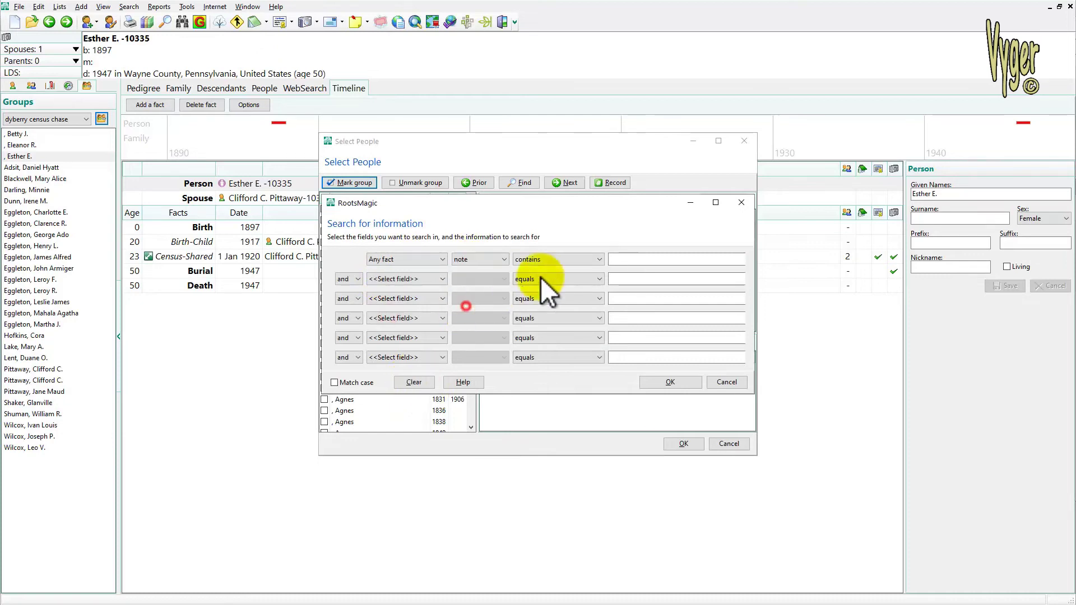
click(628, 259)
text(dyberry)
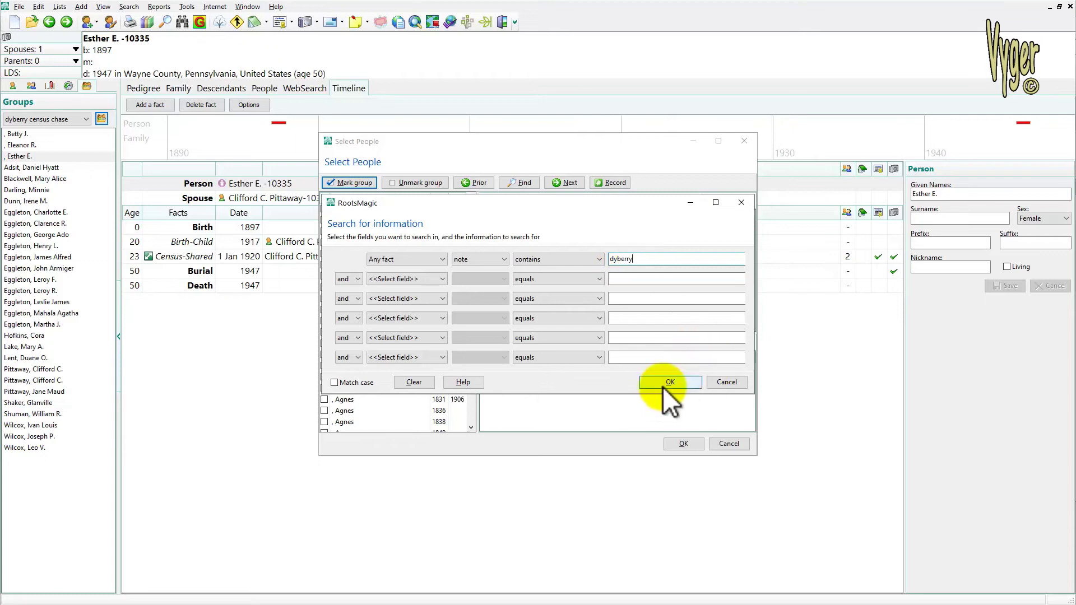
click(664, 386)
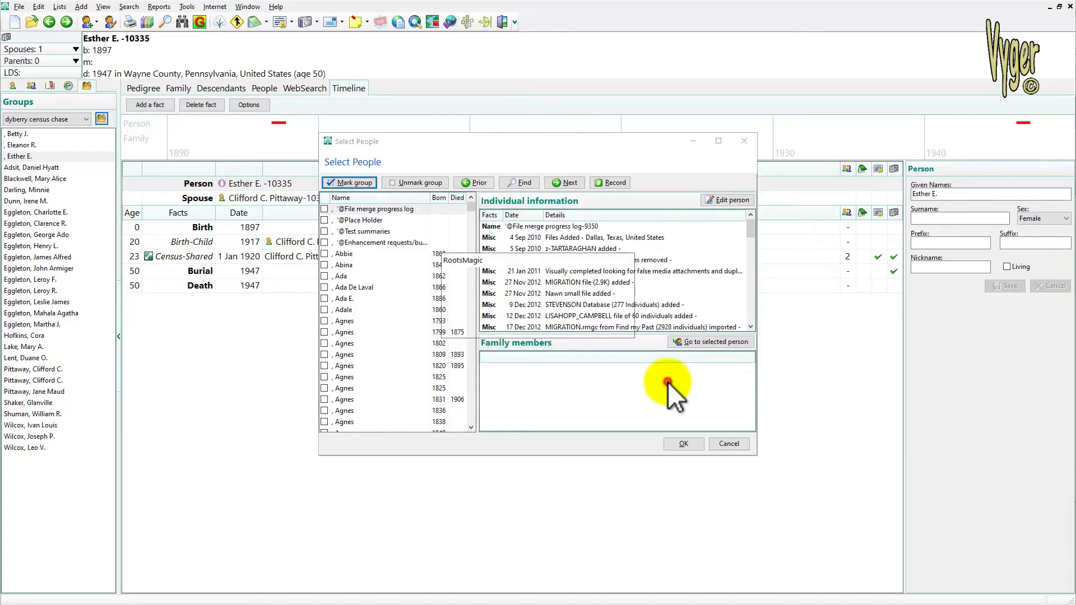
click(681, 443)
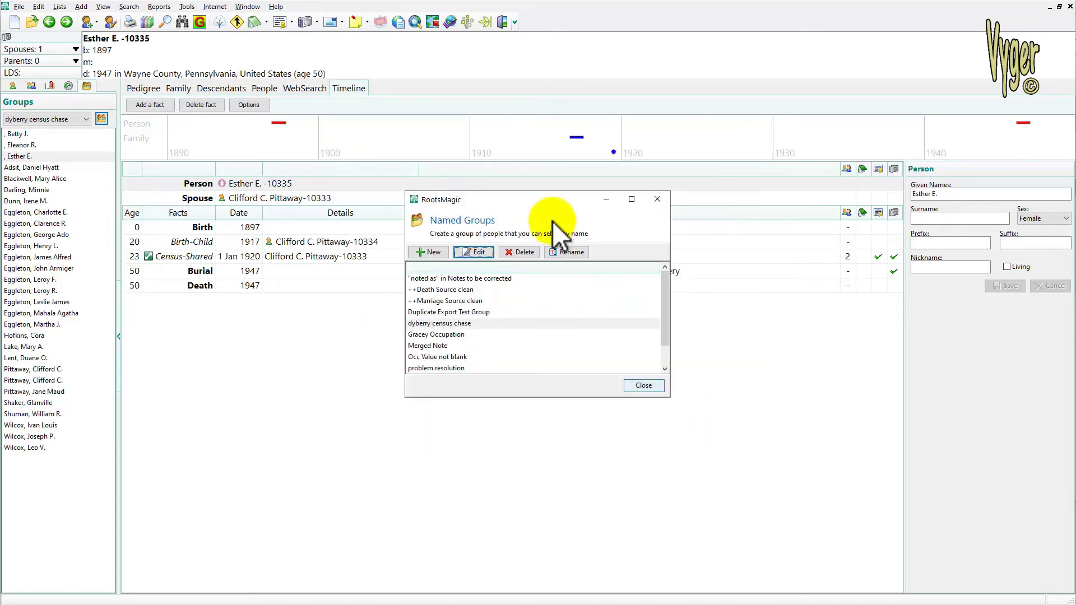
click(644, 385)
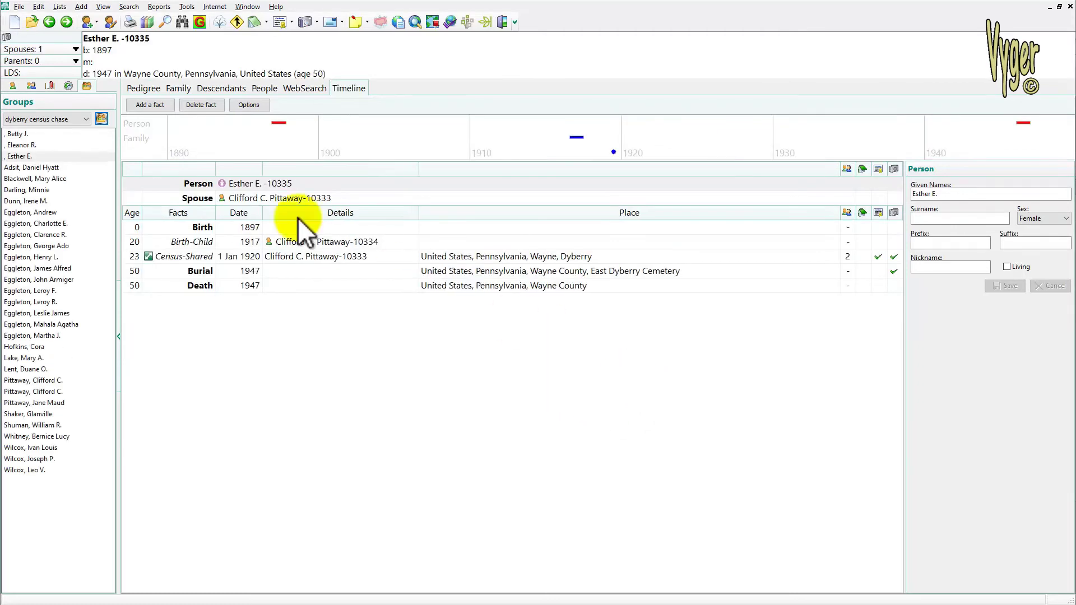
Open the newly added member's 1898 obituary note and save it.
click(45, 436)
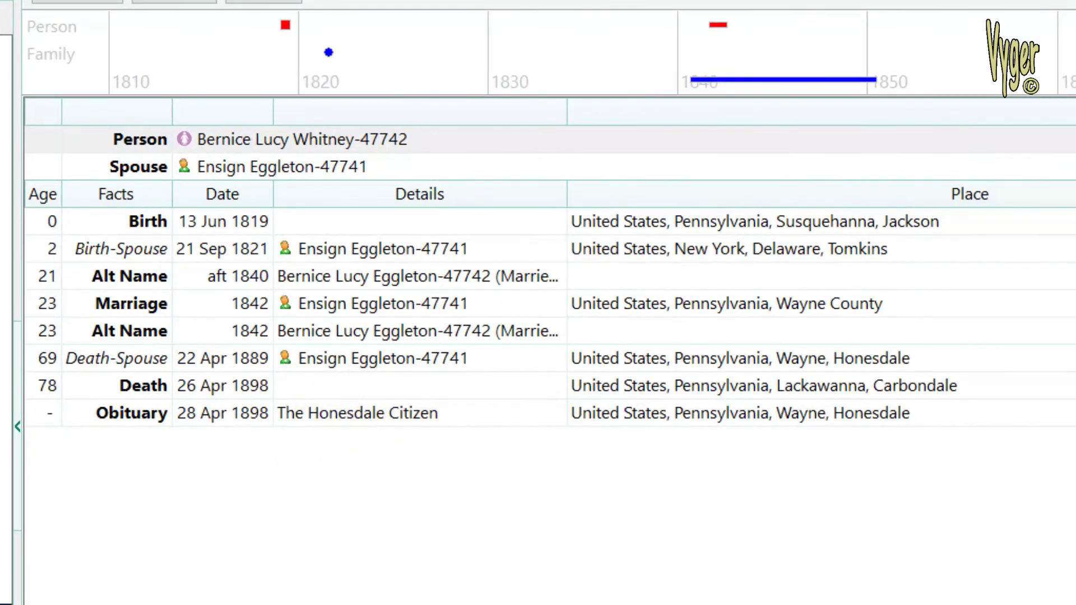
double_click(359, 413)
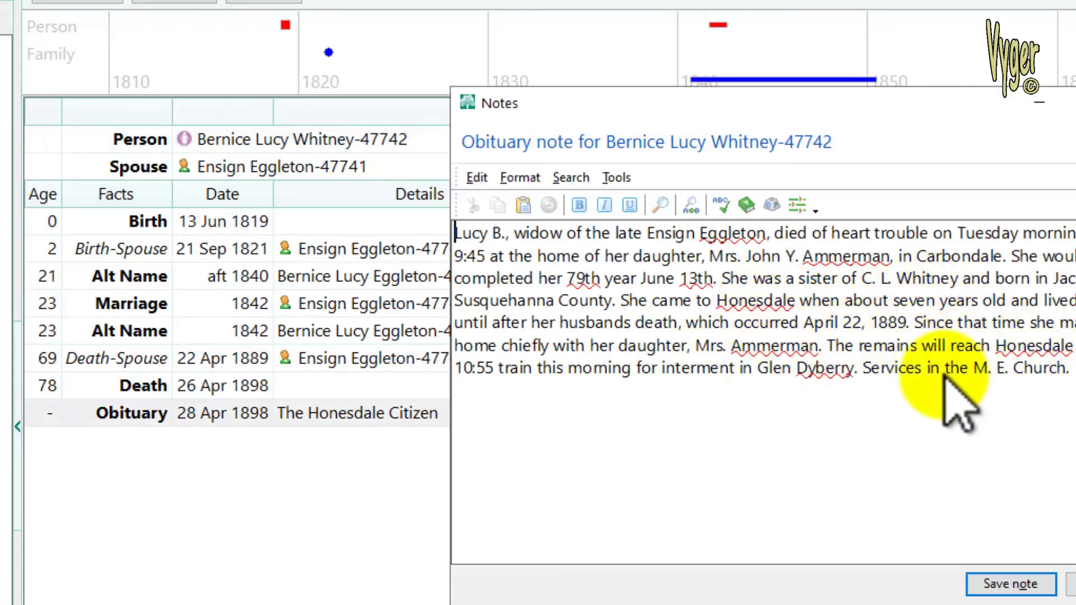
click(1006, 583)
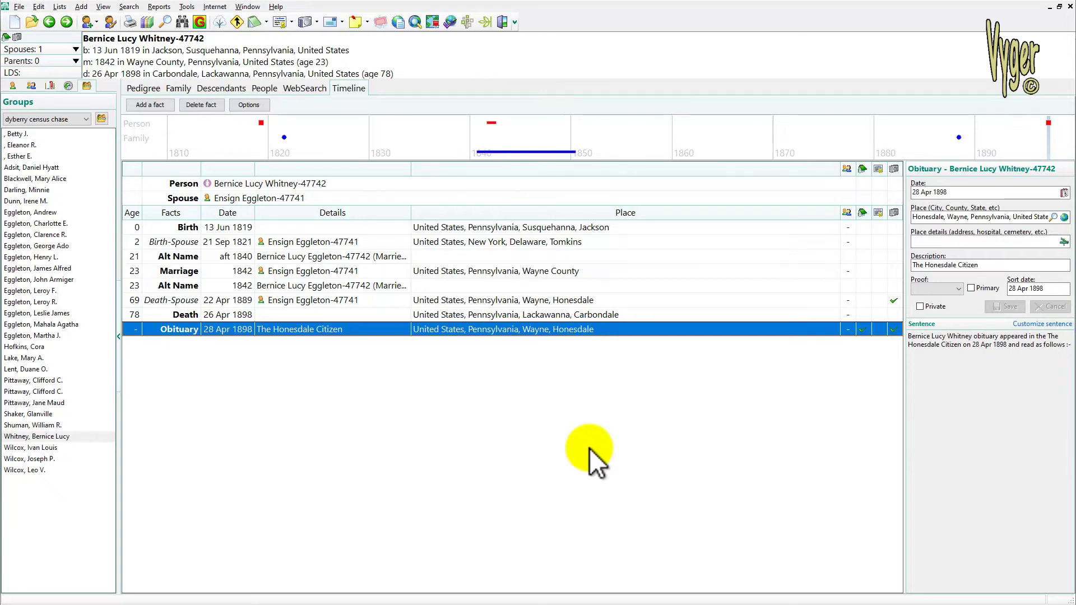
Browse the first group members, then return to Family Historian's Census Missing Years results.
key(Tab)
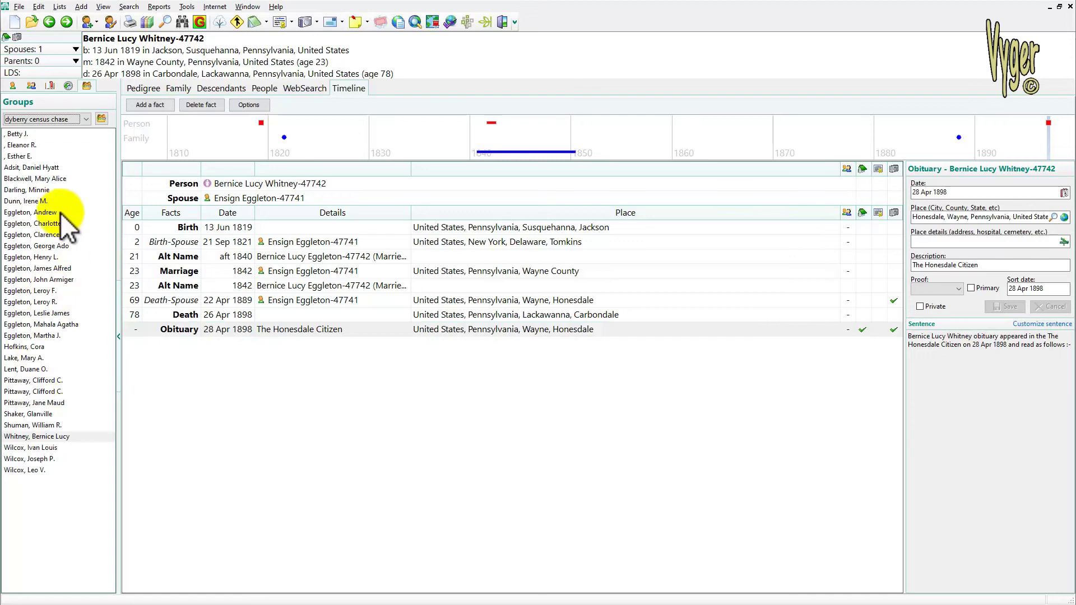
click(29, 135)
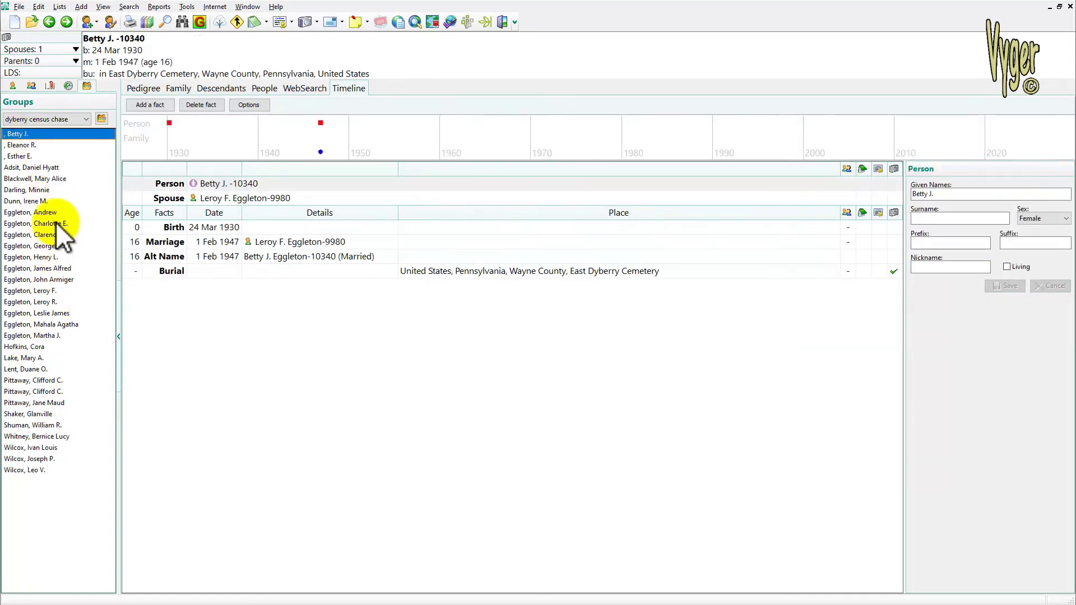
key(Down)
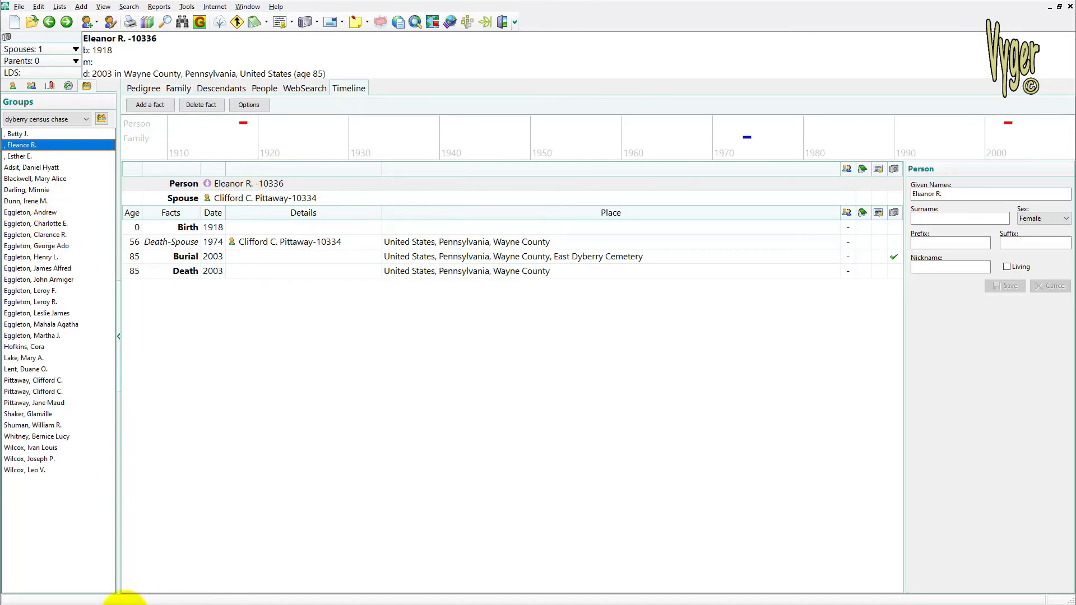
click(137, 601)
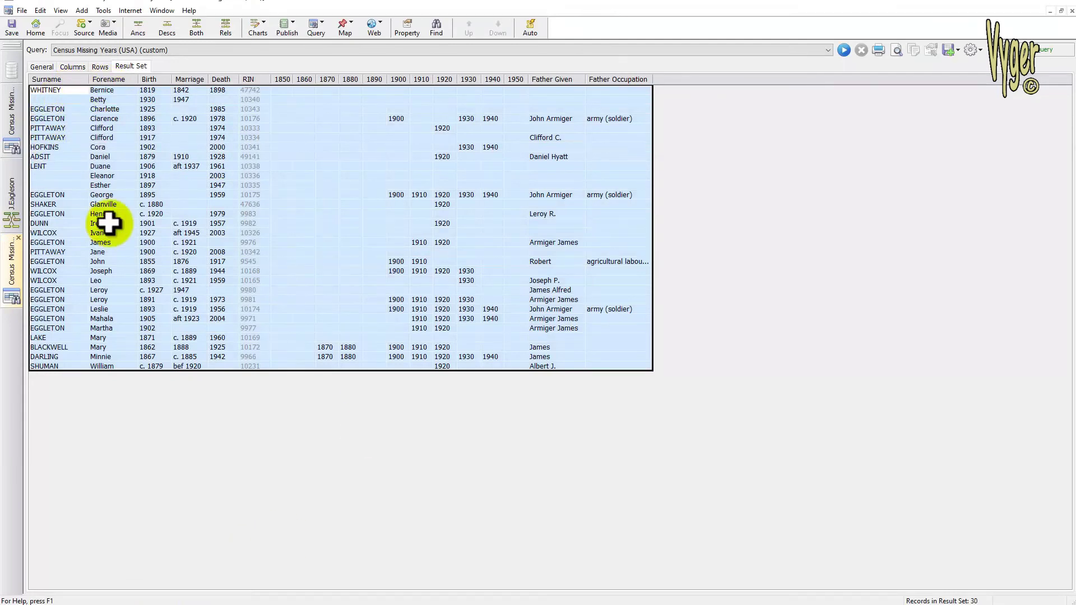
Open the dyberry census chase named list and add an Individual Relationship to Root column.
drag(374, 175, 627, 176)
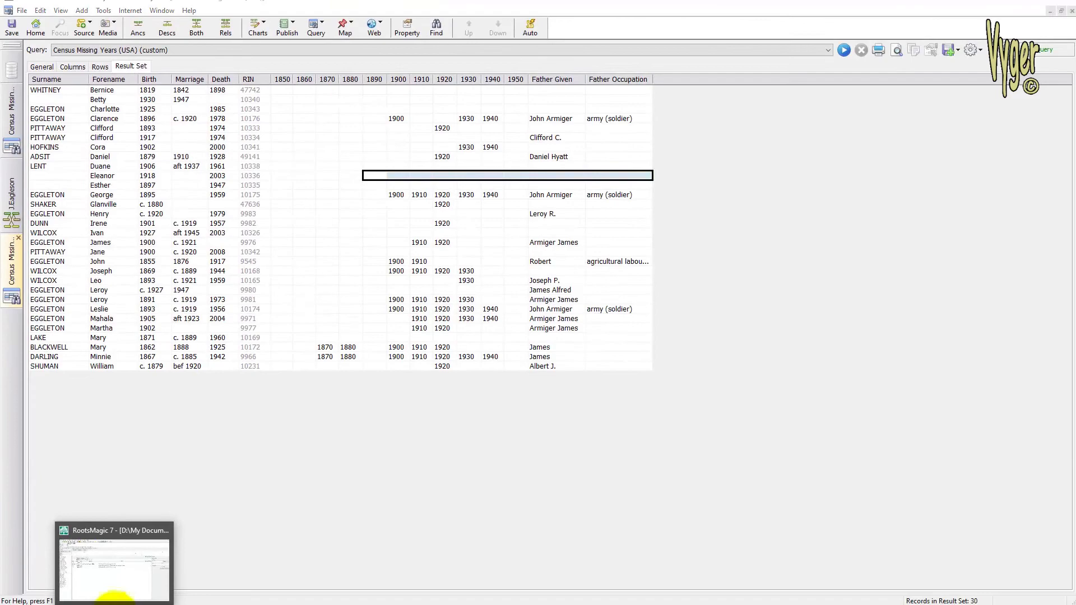
click(115, 595)
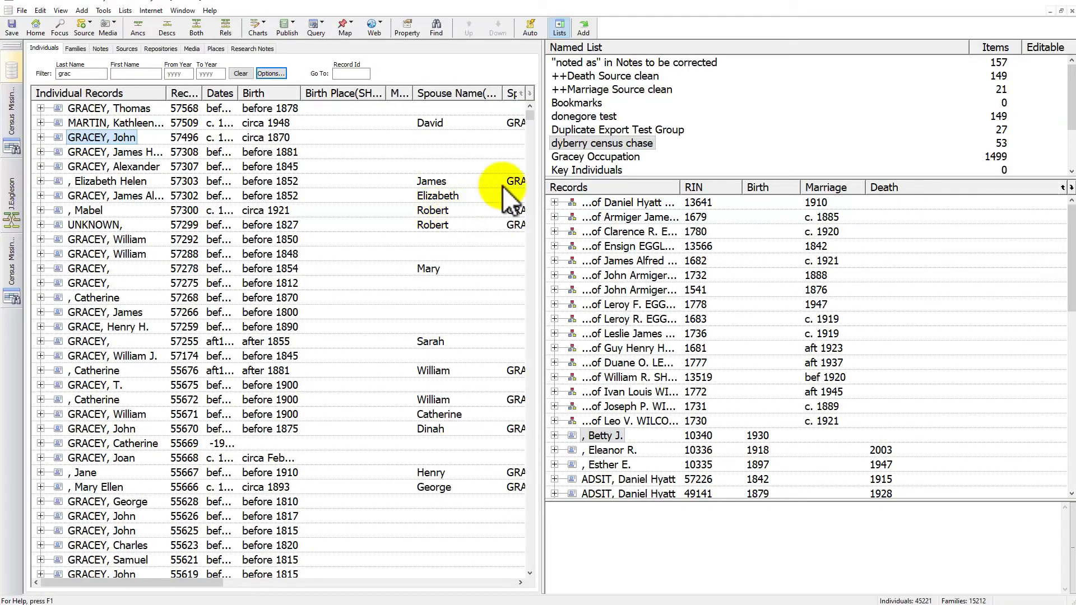
right_click(871, 189)
click(893, 232)
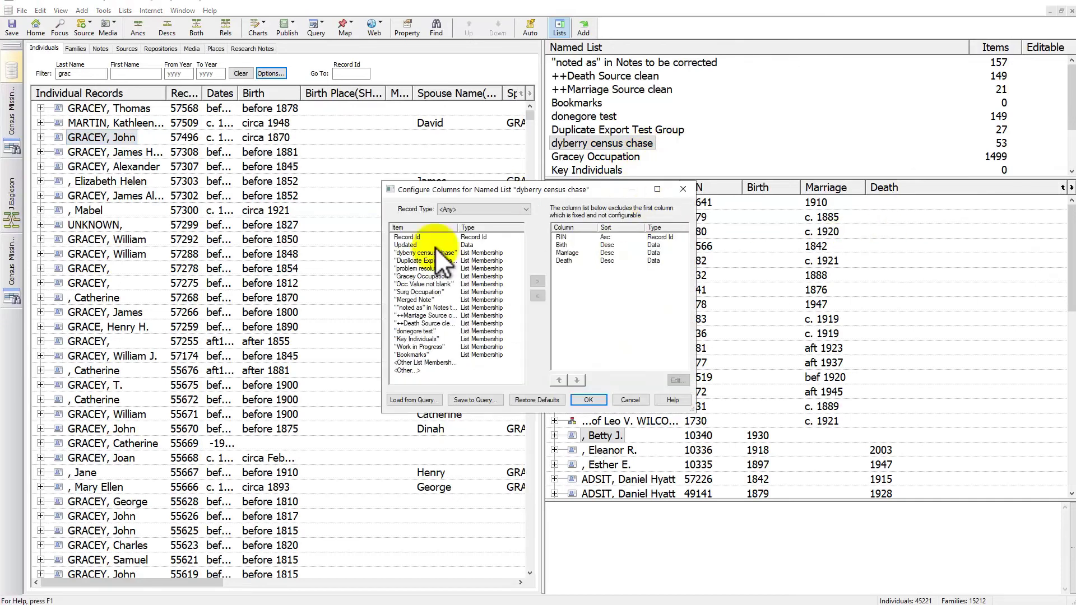
click(459, 210)
click(454, 220)
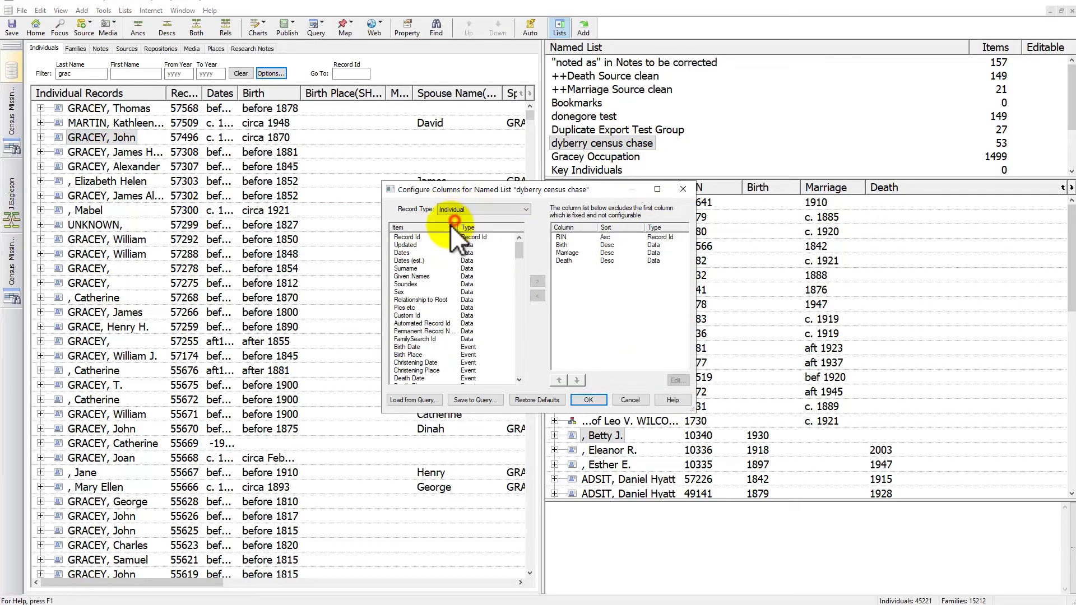
click(412, 303)
click(539, 282)
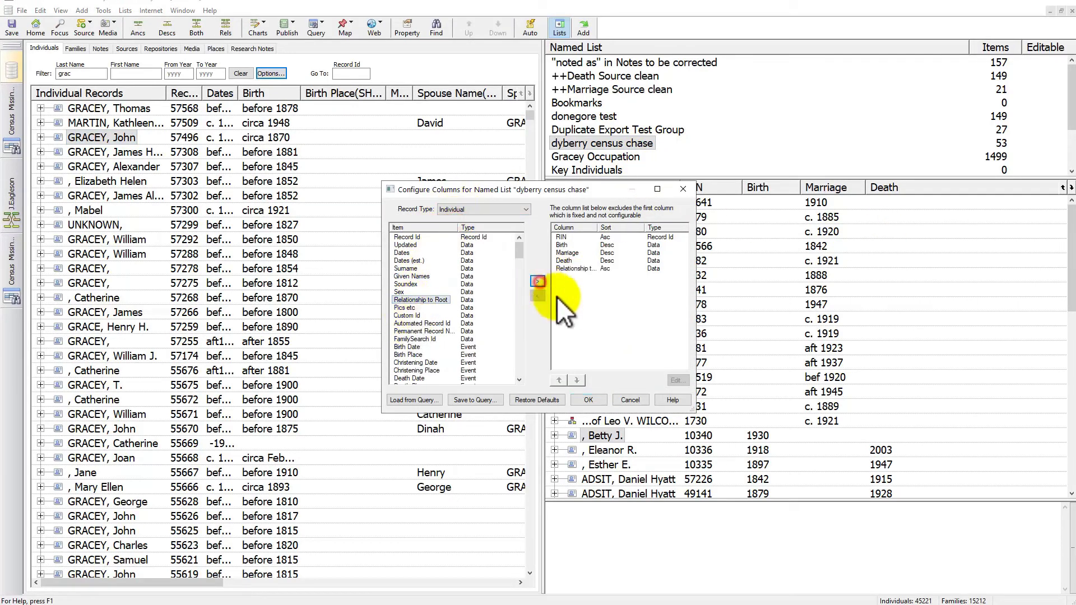
click(589, 401)
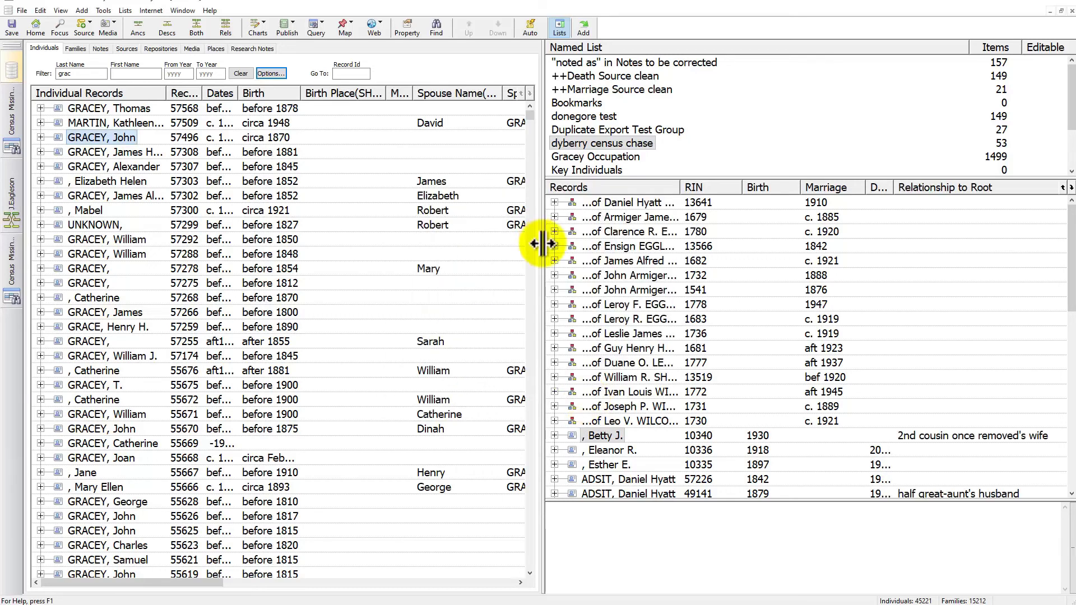
Widen the list pane and scroll through members' relationships to root.
drag(542, 244, 506, 243)
scroll(928, 400, down, 5)
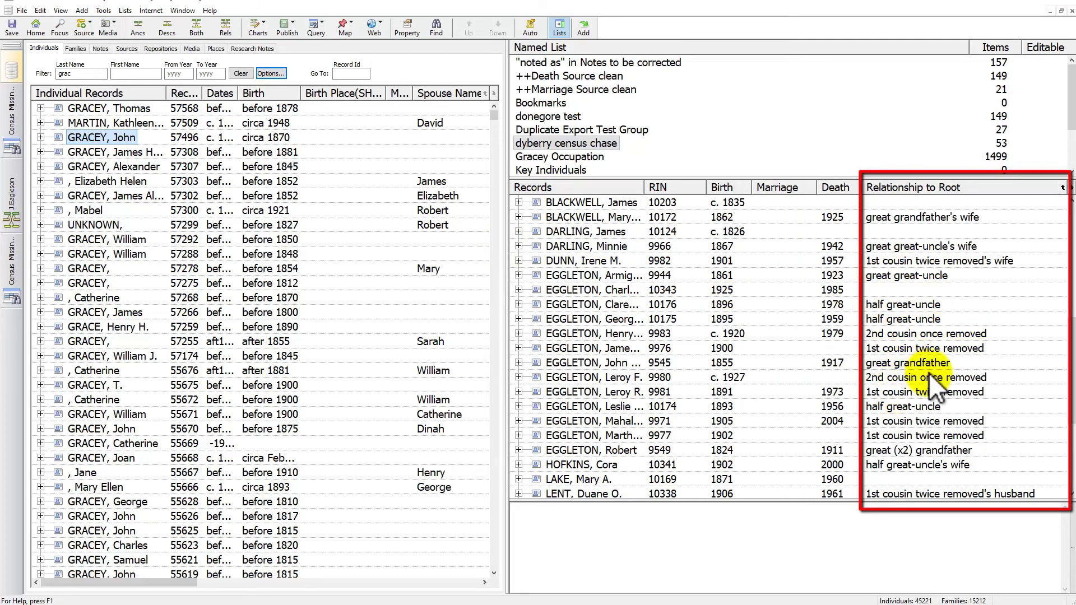
scroll(934, 387, down, 4)
scroll(947, 392, up, 7)
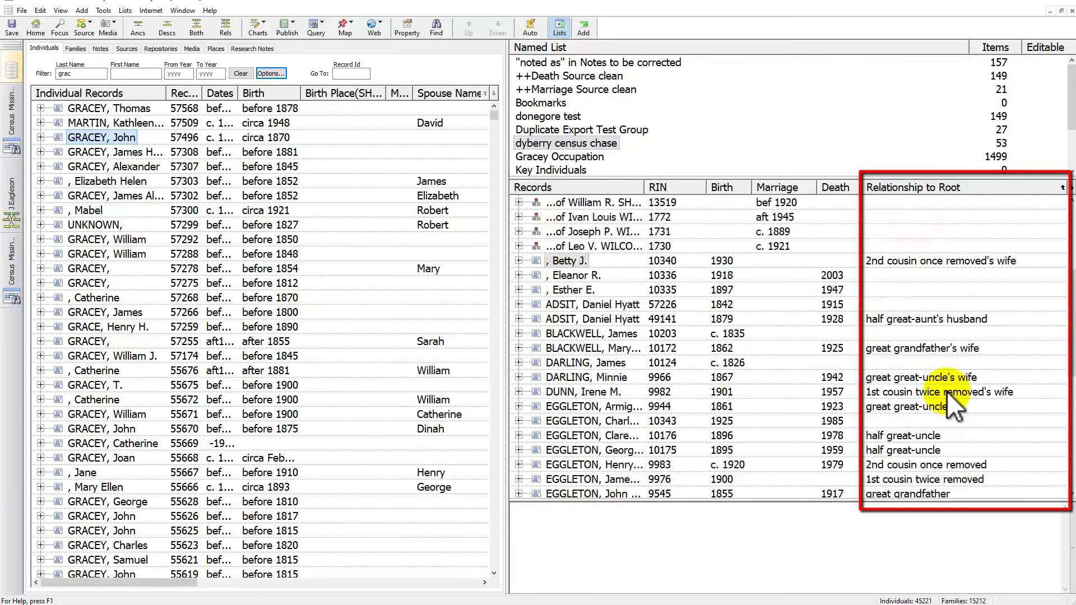
scroll(947, 391, up, 4)
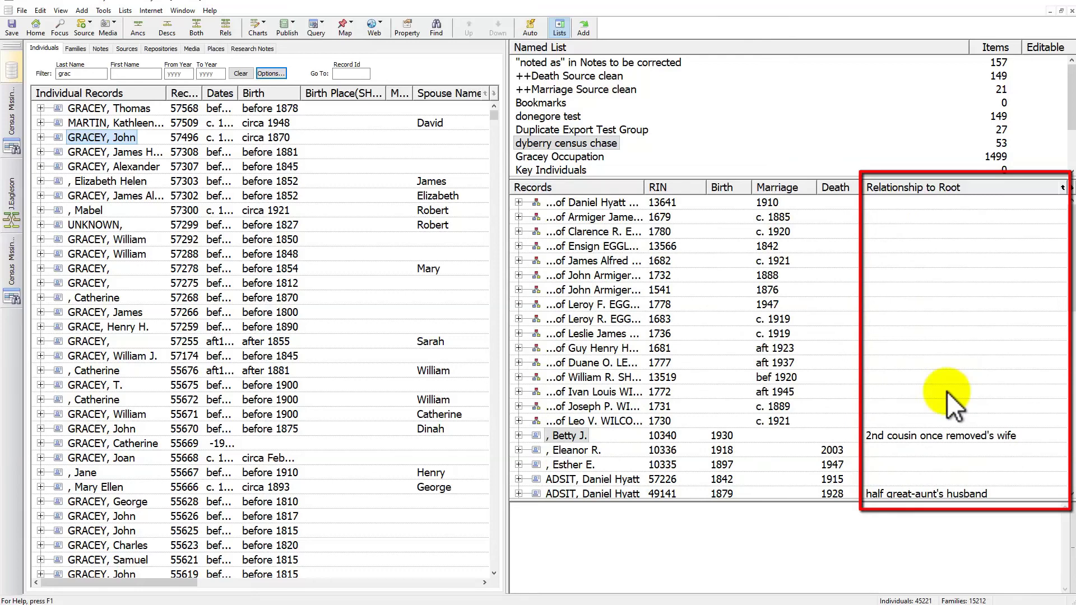
scroll(915, 425, down, 6)
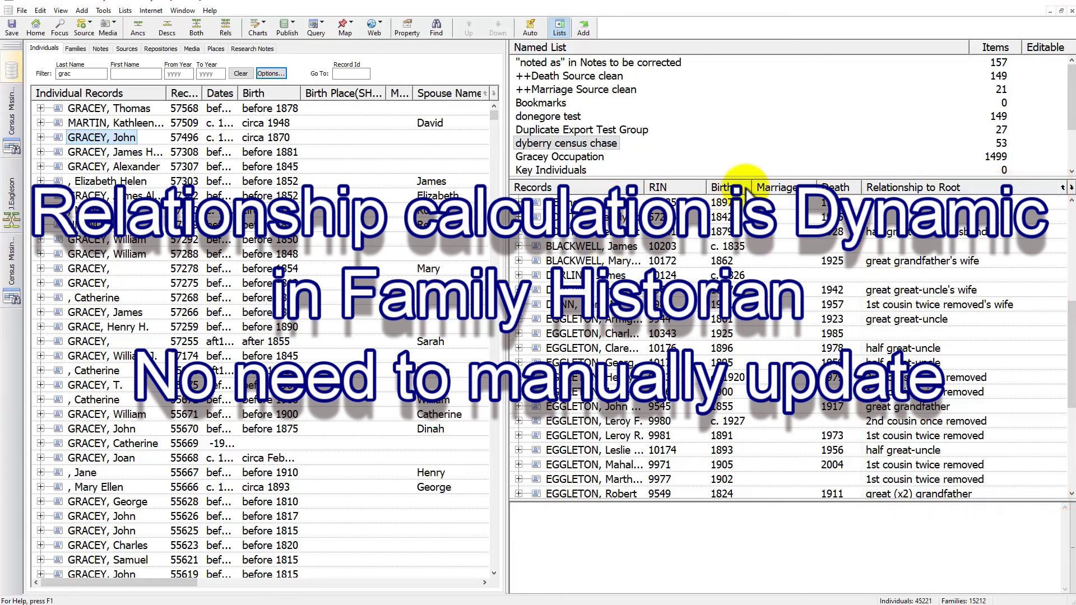
right_click(759, 232)
click(764, 238)
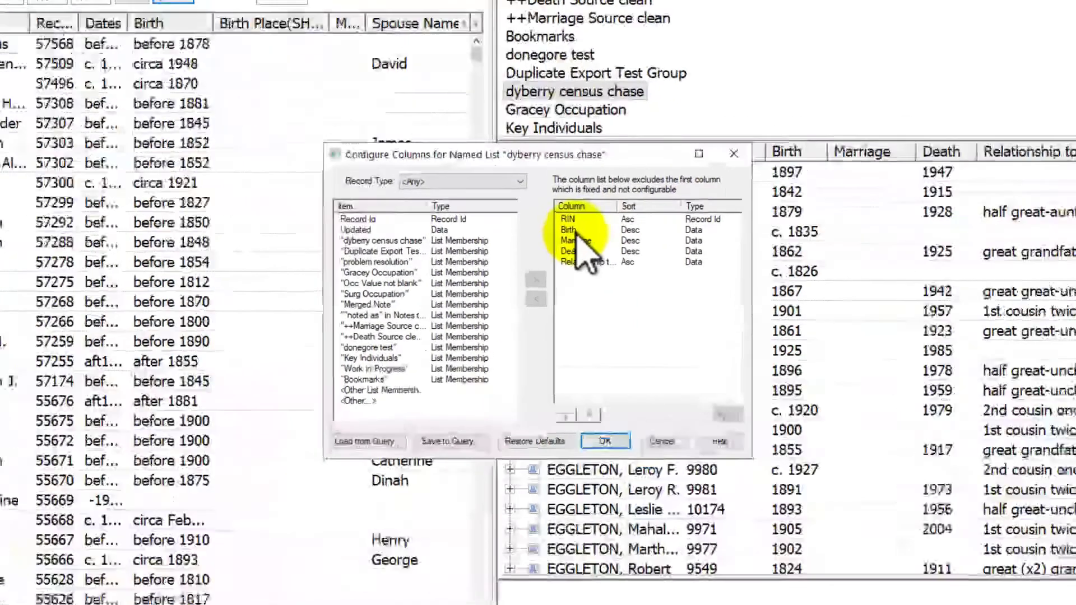
click(562, 245)
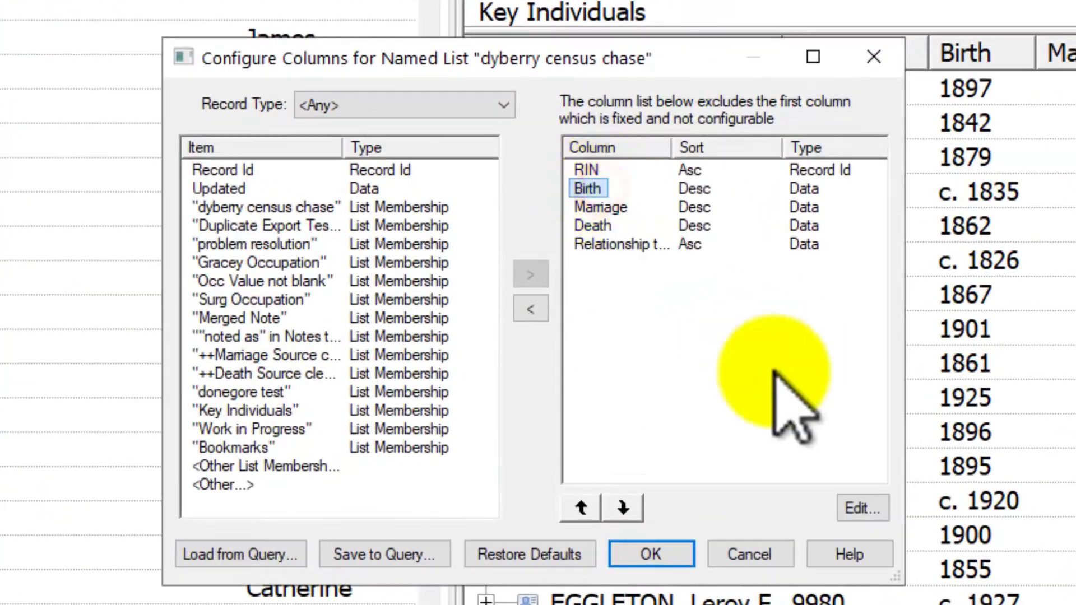
click(862, 508)
drag(462, 294, 527, 294)
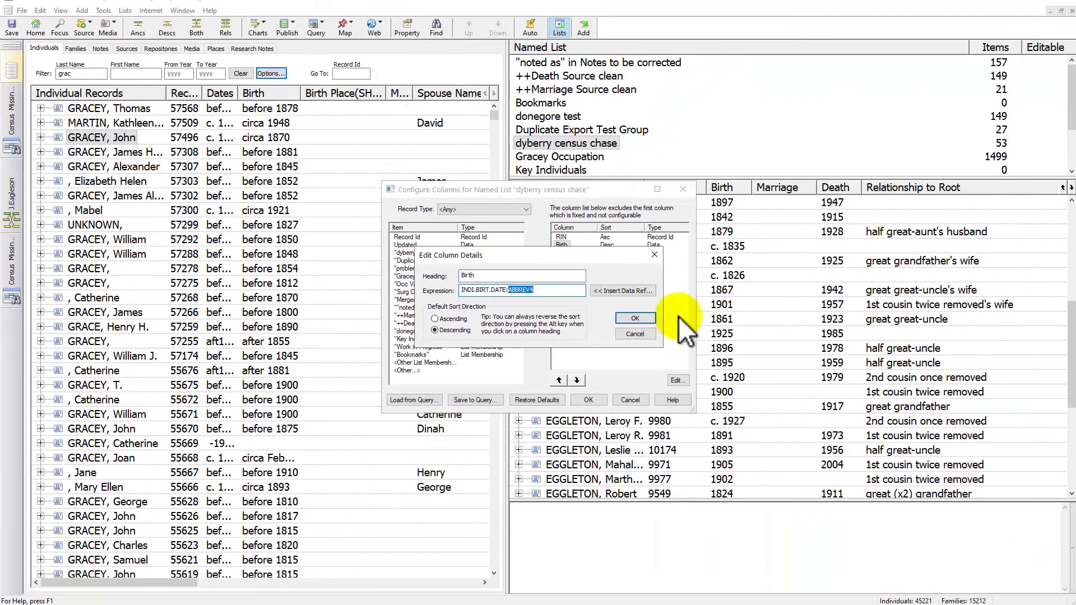
click(634, 318)
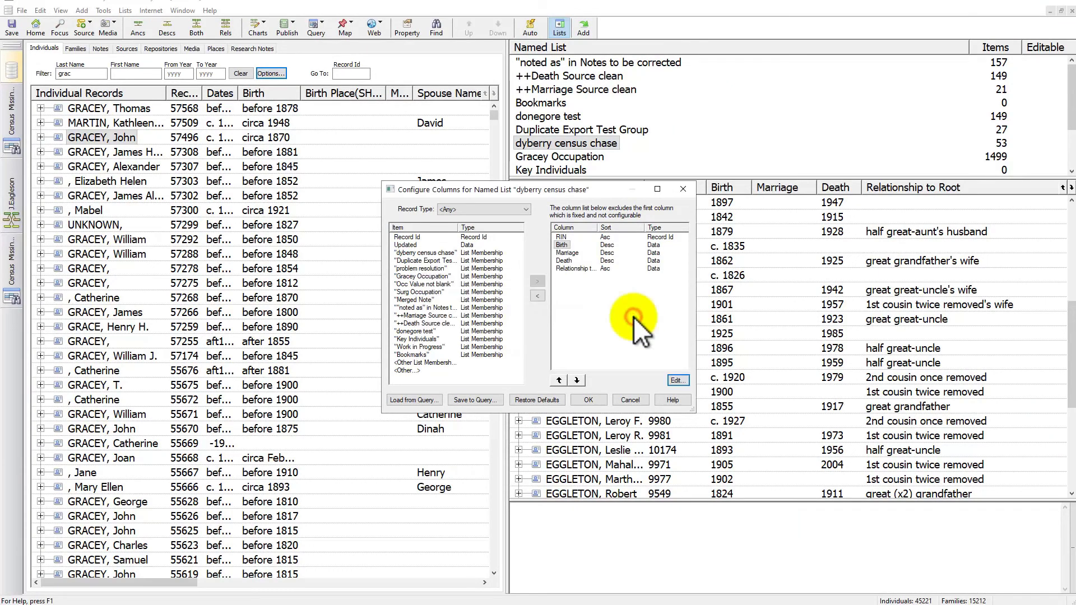
click(639, 400)
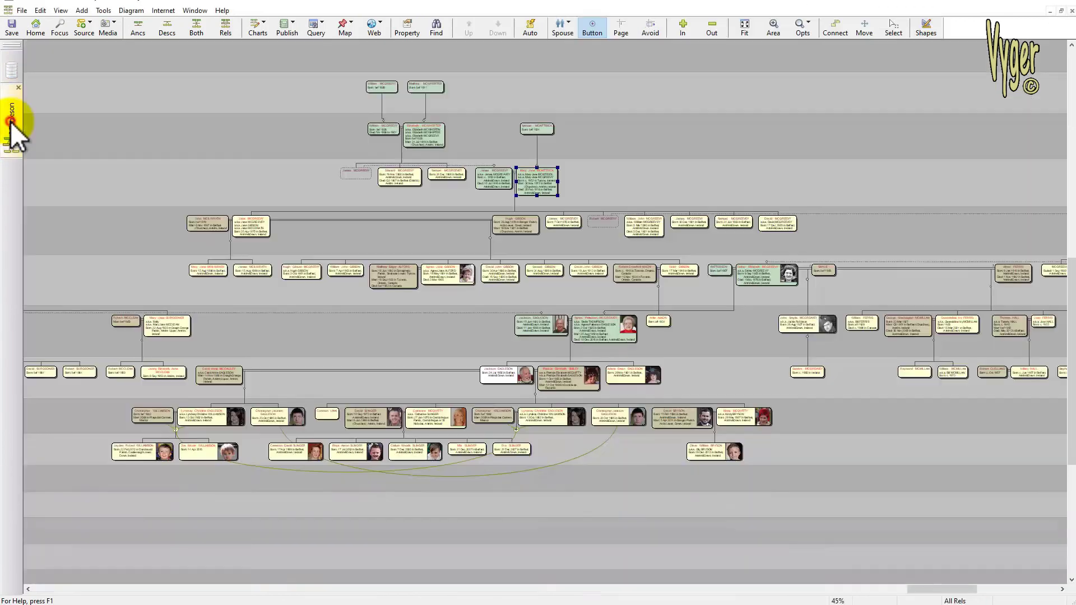
Select the man born about 1830 in the individuals list and open his Rels diagram.
click(10, 122)
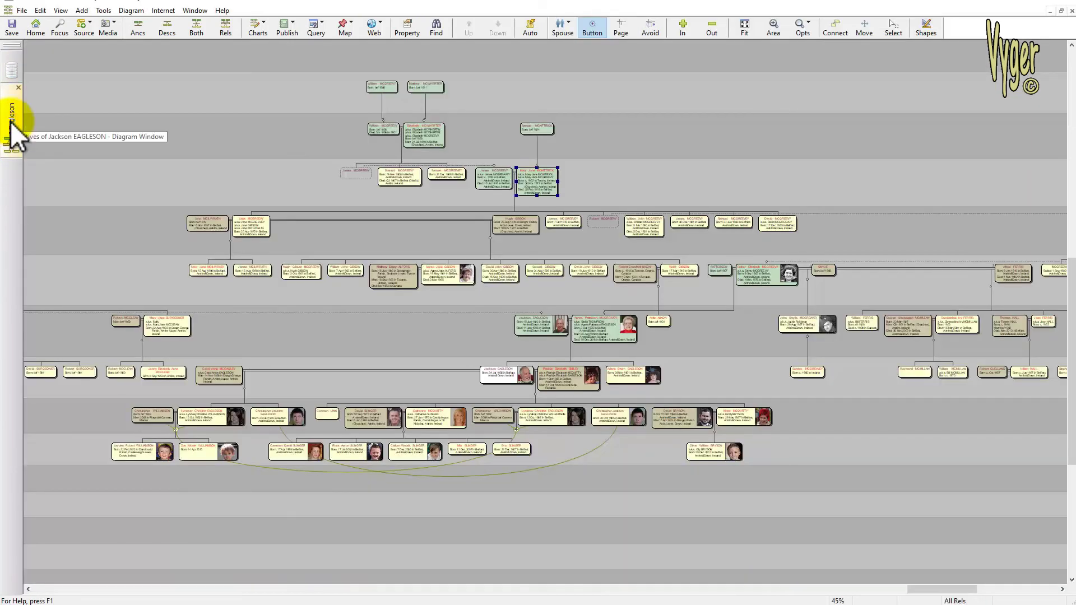
click(11, 69)
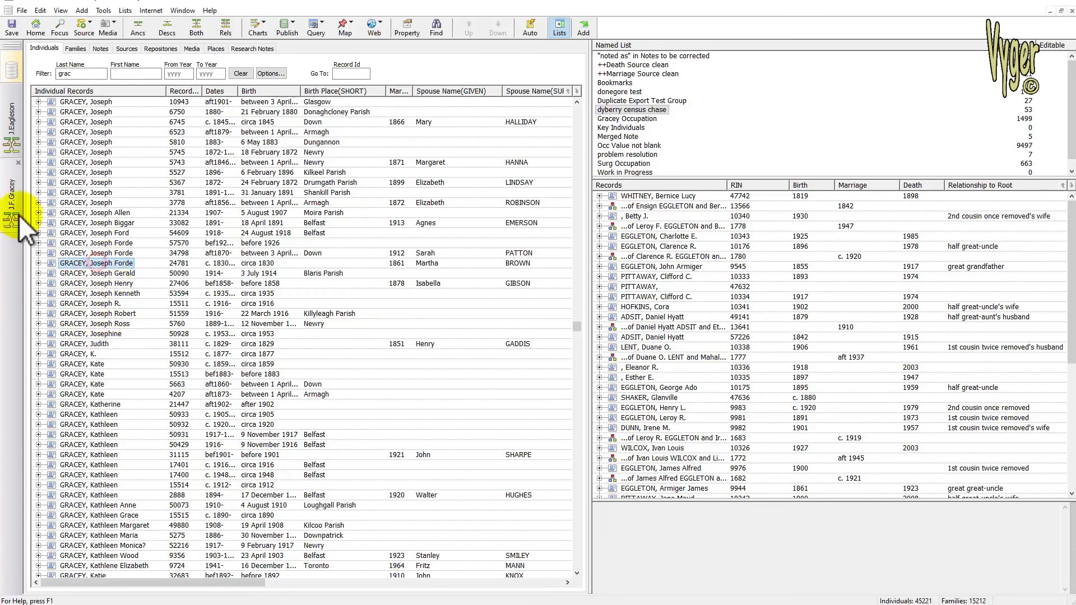
click(220, 30)
click(712, 27)
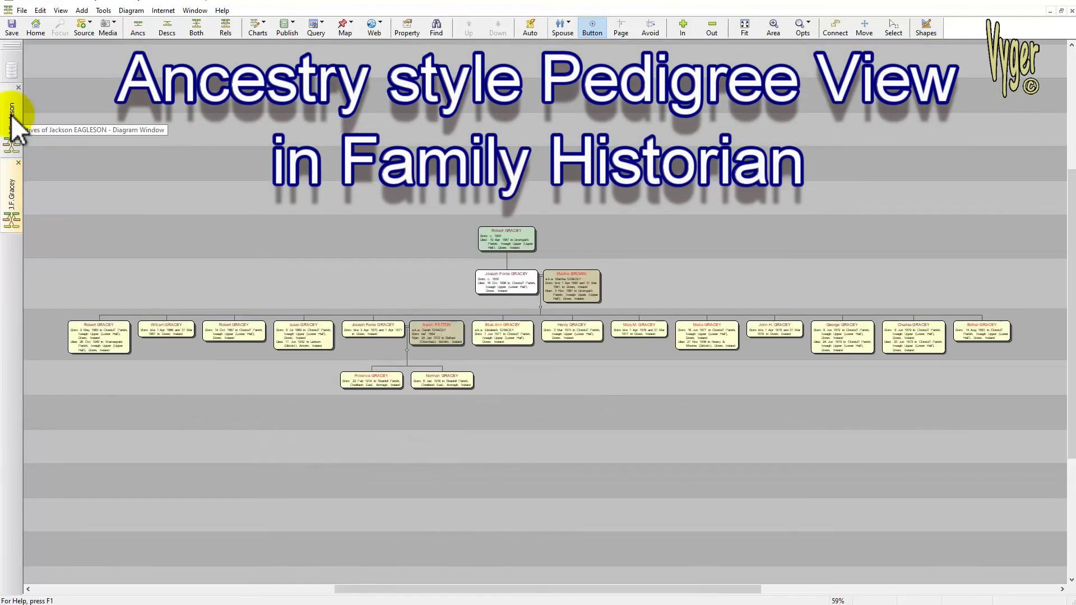
Zoom the diagram out to show his father, wife, children and two grandchildren.
click(11, 115)
click(11, 207)
click(373, 332)
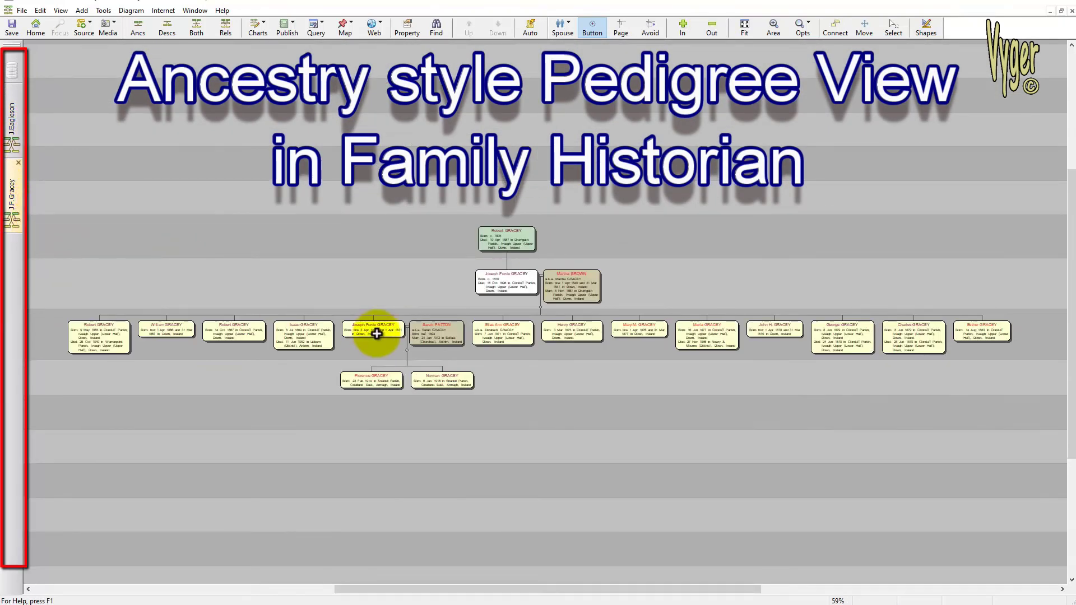
click(322, 406)
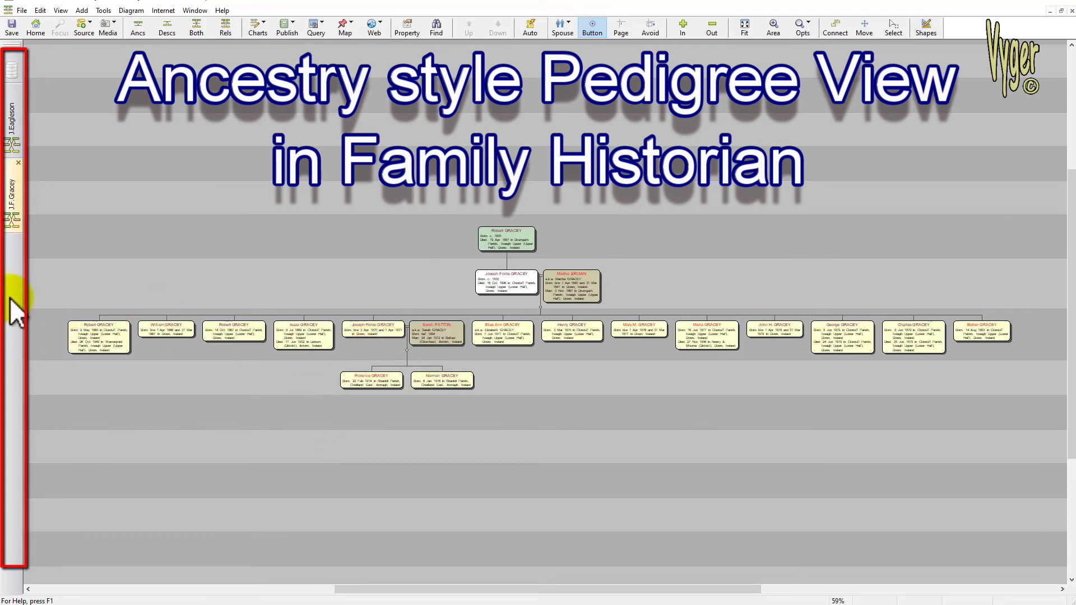